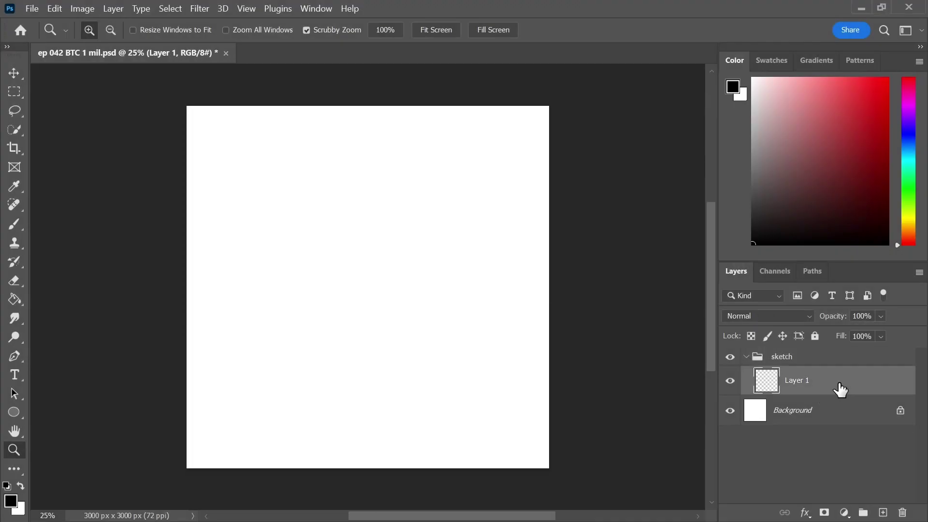
Sketch a large round head with loose 8 px brush strokes on Layer 1, in the upper right of the canvas
{"action": "key", "text": "b"}
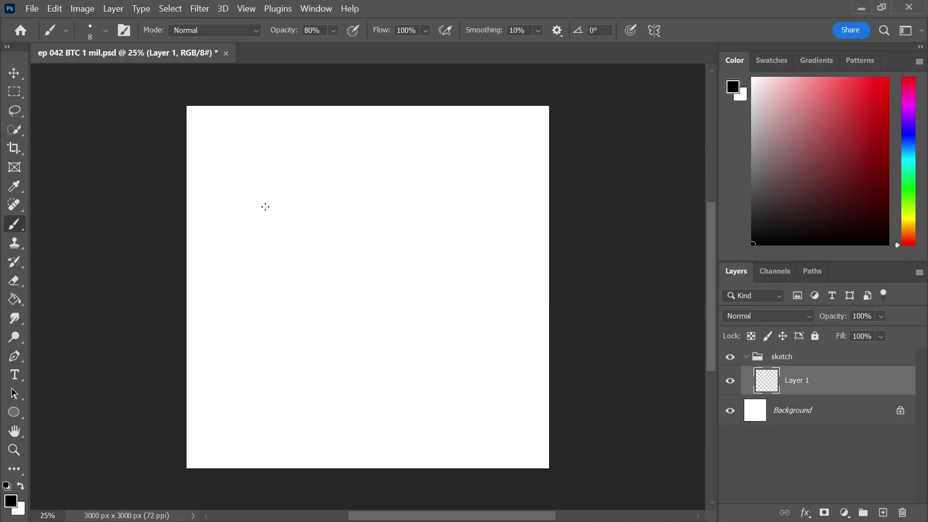
{"action": "left_click_drag", "start_coordinate": [450, 145], "coordinate": [392, 213]}
{"action": "left_click_drag", "start_coordinate": [444, 134], "coordinate": [401, 240]}
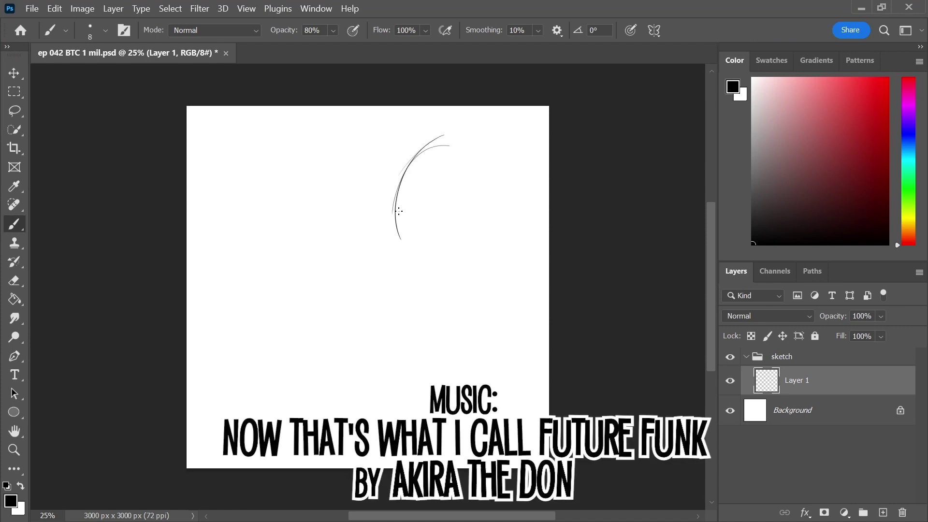
{"action": "left_click_drag", "start_coordinate": [393, 226], "coordinate": [419, 274]}
{"action": "left_click_drag", "start_coordinate": [498, 145], "coordinate": [509, 277]}
{"action": "left_click_drag", "start_coordinate": [451, 292], "coordinate": [384, 222]}
{"action": "left_click_drag", "start_coordinate": [409, 266], "coordinate": [509, 277]}
{"action": "left_click_drag", "start_coordinate": [387, 179], "coordinate": [517, 148]}
Sketch the cheek and curved jaw below the head circle and extend the outer contour of the head
{"action": "mouse_move", "coordinate": [388, 231]}
{"action": "left_mouse_down"}
{"action": "mouse_move", "coordinate": [408, 273]}
{"action": "mouse_move", "coordinate": [386, 302]}
{"action": "left_mouse_up"}
{"action": "left_click_drag", "start_coordinate": [397, 271], "coordinate": [393, 301]}
{"action": "key", "text": "ctrl+z"}
{"action": "key", "text": "ctrl+z"}
{"action": "left_click_drag", "start_coordinate": [403, 264], "coordinate": [401, 305]}
{"action": "mouse_move", "coordinate": [390, 290]}
{"action": "left_mouse_down"}
{"action": "mouse_move", "coordinate": [429, 319]}
{"action": "mouse_move", "coordinate": [466, 329]}
{"action": "left_mouse_up"}
{"action": "mouse_move", "coordinate": [405, 300]}
{"action": "left_mouse_down"}
{"action": "mouse_move", "coordinate": [422, 314]}
{"action": "mouse_move", "coordinate": [526, 298]}
{"action": "left_mouse_up"}
{"action": "left_click_drag", "start_coordinate": [526, 299], "coordinate": [513, 312]}
{"action": "mouse_move", "coordinate": [405, 258]}
{"action": "left_mouse_down"}
{"action": "mouse_move", "coordinate": [405, 303]}
{"action": "mouse_move", "coordinate": [416, 305]}
{"action": "left_mouse_up"}
{"action": "mouse_move", "coordinate": [444, 139]}
{"action": "left_mouse_down"}
{"action": "mouse_move", "coordinate": [542, 194]}
{"action": "mouse_move", "coordinate": [547, 242]}
{"action": "left_mouse_up"}
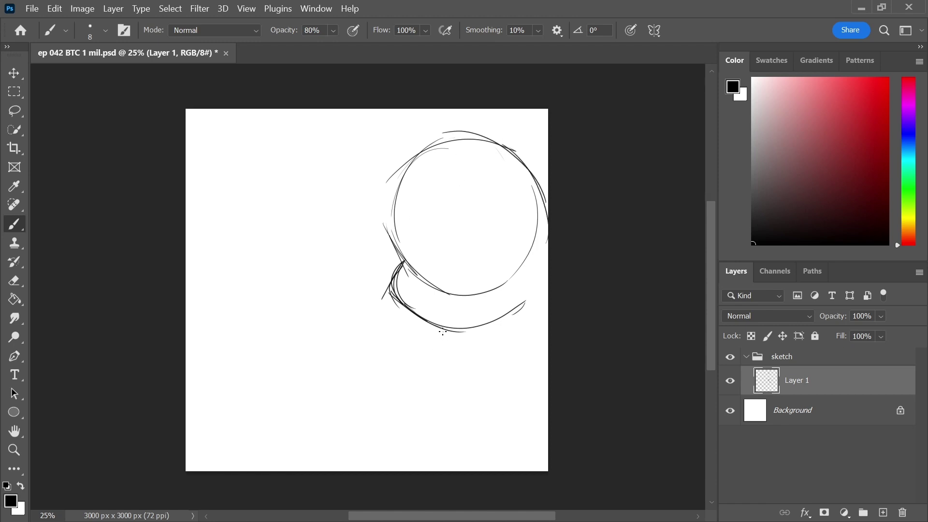
Sketch the neck, the sloping left-hand shoulder and the bent elbow beneath the jaw
{"action": "mouse_move", "coordinate": [437, 337]}
{"action": "left_mouse_down"}
{"action": "mouse_move", "coordinate": [385, 332]}
{"action": "mouse_move", "coordinate": [381, 365]}
{"action": "mouse_move", "coordinate": [315, 406]}
{"action": "left_mouse_up"}
{"action": "mouse_move", "coordinate": [369, 347]}
{"action": "left_mouse_down"}
{"action": "mouse_move", "coordinate": [321, 387]}
{"action": "mouse_move", "coordinate": [314, 412]}
{"action": "left_mouse_up"}
{"action": "left_click_drag", "start_coordinate": [306, 406], "coordinate": [336, 461]}
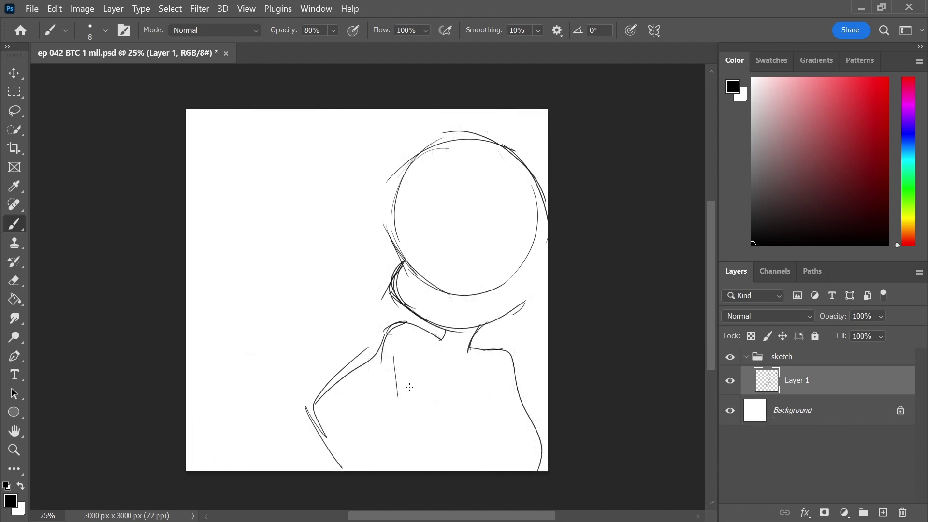
{"action": "key", "text": "ctrl+z"}
{"action": "left_click_drag", "start_coordinate": [402, 355], "coordinate": [409, 401]}
{"action": "key", "text": "ctrl+z"}
{"action": "left_click_drag", "start_coordinate": [398, 356], "coordinate": [411, 428]}
{"action": "mouse_move", "coordinate": [410, 425]}
{"action": "left_mouse_down"}
{"action": "mouse_move", "coordinate": [387, 434]}
{"action": "mouse_move", "coordinate": [355, 471]}
{"action": "left_mouse_up"}
{"action": "left_click_drag", "start_coordinate": [401, 432], "coordinate": [358, 471]}
{"action": "mouse_move", "coordinate": [487, 393]}
{"action": "left_mouse_down"}
{"action": "mouse_move", "coordinate": [464, 432]}
{"action": "mouse_move", "coordinate": [486, 484]}
{"action": "left_mouse_up"}
{"action": "key", "text": "ctrl+z"}
{"action": "key", "text": "ctrl+z"}
{"action": "key", "text": "ctrl+z"}
{"action": "key", "text": "ctrl+z"}
{"action": "key", "text": "ctrl+z"}
{"action": "key", "text": "ctrl+z"}
Redraw the right-hand shoulder line and erase the old lines around both shoulders
{"action": "mouse_move", "coordinate": [473, 346]}
{"action": "left_mouse_down"}
{"action": "mouse_move", "coordinate": [506, 339]}
{"action": "mouse_move", "coordinate": [538, 429]}
{"action": "left_mouse_up"}
{"action": "key", "text": "e"}
{"action": "mouse_move", "coordinate": [477, 357]}
{"action": "left_mouse_down"}
{"action": "mouse_move", "coordinate": [511, 384]}
{"action": "mouse_move", "coordinate": [539, 455]}
{"action": "left_mouse_up"}
{"action": "left_click_drag", "start_coordinate": [388, 317], "coordinate": [439, 337]}
{"action": "mouse_move", "coordinate": [375, 327]}
{"action": "left_mouse_down"}
{"action": "mouse_move", "coordinate": [441, 329]}
{"action": "mouse_move", "coordinate": [448, 338]}
{"action": "left_mouse_up"}
Redraw the left-hand shoulder and arm closer to the torso and erase the old elbow outline
{"action": "key", "text": "b"}
{"action": "mouse_move", "coordinate": [409, 311]}
{"action": "left_mouse_down"}
{"action": "mouse_move", "coordinate": [443, 333]}
{"action": "mouse_move", "coordinate": [381, 351]}
{"action": "left_mouse_up"}
{"action": "mouse_move", "coordinate": [386, 349]}
{"action": "left_mouse_down"}
{"action": "mouse_move", "coordinate": [337, 403]}
{"action": "mouse_move", "coordinate": [371, 471]}
{"action": "left_mouse_up"}
{"action": "left_click_drag", "start_coordinate": [350, 453], "coordinate": [368, 471]}
{"action": "key", "text": "e"}
{"action": "left_click_drag", "start_coordinate": [363, 354], "coordinate": [313, 414]}
{"action": "key", "text": "b"}
Sketch the torso sides narrowing to the waist, add the right-hand hip curve, and erase the stray lines beside it
{"action": "left_click_drag", "start_coordinate": [483, 357], "coordinate": [495, 414]}
{"action": "left_click_drag", "start_coordinate": [411, 357], "coordinate": [432, 425]}
{"action": "key", "text": "ctrl+z"}
{"action": "mouse_move", "coordinate": [409, 357]}
{"action": "left_mouse_down"}
{"action": "mouse_move", "coordinate": [434, 427]}
{"action": "mouse_move", "coordinate": [420, 471]}
{"action": "left_mouse_up"}
{"action": "left_click_drag", "start_coordinate": [429, 414], "coordinate": [419, 471]}
{"action": "key", "text": "ctrl+z"}
{"action": "key", "text": "ctrl+z"}
{"action": "mouse_move", "coordinate": [415, 374]}
{"action": "left_mouse_down"}
{"action": "mouse_move", "coordinate": [443, 441]}
{"action": "mouse_move", "coordinate": [425, 472]}
{"action": "left_mouse_up"}
{"action": "mouse_move", "coordinate": [493, 419]}
{"action": "left_mouse_down"}
{"action": "mouse_move", "coordinate": [502, 445]}
{"action": "mouse_move", "coordinate": [535, 449]}
{"action": "left_mouse_up"}
{"action": "left_click_drag", "start_coordinate": [503, 441], "coordinate": [549, 469]}
{"action": "key", "text": "e"}
{"action": "left_click_drag", "start_coordinate": [524, 376], "coordinate": [539, 436]}
{"action": "left_click_drag", "start_coordinate": [532, 468], "coordinate": [542, 469]}
Sketch the inner edge of the left-hand arm and the curved tops of the thighs
{"action": "key", "text": "b"}
{"action": "left_click_drag", "start_coordinate": [387, 405], "coordinate": [383, 412]}
{"action": "mouse_move", "coordinate": [395, 398]}
{"action": "left_mouse_down"}
{"action": "mouse_move", "coordinate": [423, 451]}
{"action": "mouse_move", "coordinate": [404, 472]}
{"action": "left_mouse_up"}
{"action": "left_click_drag", "start_coordinate": [391, 471], "coordinate": [415, 454]}
{"action": "left_click_drag", "start_coordinate": [415, 454], "coordinate": [457, 434]}
{"action": "left_click_drag", "start_coordinate": [455, 437], "coordinate": [492, 462]}
Sketch the outer line of the right-hand arm and build up the outer contour of the left-hand arm
{"action": "left_click_drag", "start_coordinate": [518, 368], "coordinate": [548, 413]}
{"action": "left_click_drag", "start_coordinate": [419, 361], "coordinate": [381, 411]}
{"action": "mouse_move", "coordinate": [404, 322]}
{"action": "left_mouse_down"}
{"action": "mouse_move", "coordinate": [344, 407]}
{"action": "mouse_move", "coordinate": [389, 471]}
{"action": "left_mouse_up"}
{"action": "left_click_drag", "start_coordinate": [342, 400], "coordinate": [388, 472]}
{"action": "left_click_drag", "start_coordinate": [343, 409], "coordinate": [401, 470]}
Erase the overlapping lines along the left-hand elbow and forearm
{"action": "key", "text": "e"}
{"action": "left_click_drag", "start_coordinate": [385, 411], "coordinate": [418, 450]}
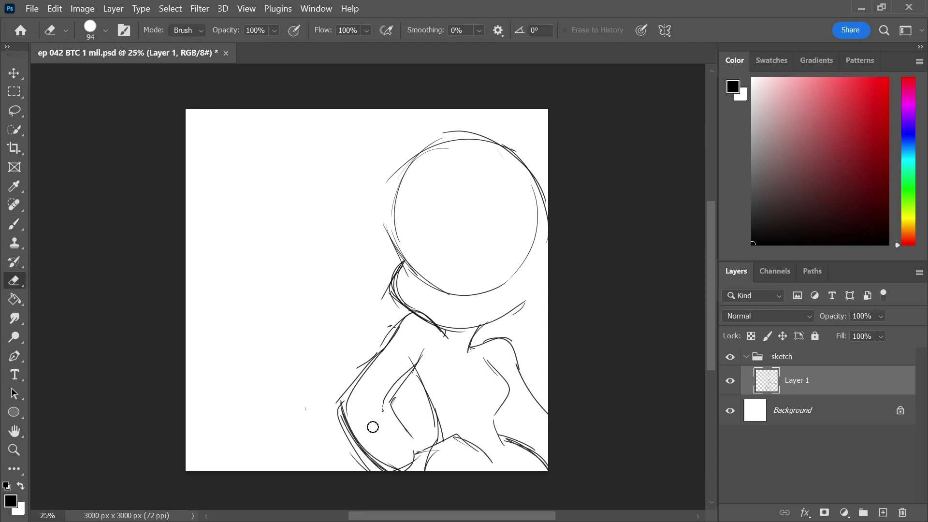
{"action": "left_click_drag", "start_coordinate": [340, 403], "coordinate": [394, 470]}
{"action": "left_click_drag", "start_coordinate": [344, 427], "coordinate": [371, 456]}
Redraw the left-hand forearm with cleaner contours and sketch the wrist and hand near the hip
{"action": "key", "text": "b"}
{"action": "left_click_drag", "start_coordinate": [347, 412], "coordinate": [398, 460]}
{"action": "left_click_drag", "start_coordinate": [391, 393], "coordinate": [414, 454]}
{"action": "mouse_move", "coordinate": [397, 428]}
{"action": "left_mouse_down"}
{"action": "mouse_move", "coordinate": [416, 450]}
{"action": "mouse_move", "coordinate": [400, 470]}
{"action": "left_mouse_up"}
{"action": "mouse_move", "coordinate": [405, 438]}
{"action": "left_mouse_down"}
{"action": "mouse_move", "coordinate": [428, 440]}
{"action": "mouse_move", "coordinate": [434, 456]}
{"action": "left_mouse_up"}
{"action": "left_click_drag", "start_coordinate": [384, 456], "coordinate": [397, 483]}
{"action": "left_click_drag", "start_coordinate": [423, 444], "coordinate": [437, 449]}
{"action": "left_click_drag", "start_coordinate": [417, 359], "coordinate": [387, 401]}
{"action": "mouse_move", "coordinate": [391, 395]}
{"action": "left_mouse_down"}
{"action": "mouse_move", "coordinate": [426, 349]}
{"action": "mouse_move", "coordinate": [411, 372]}
{"action": "left_mouse_up"}
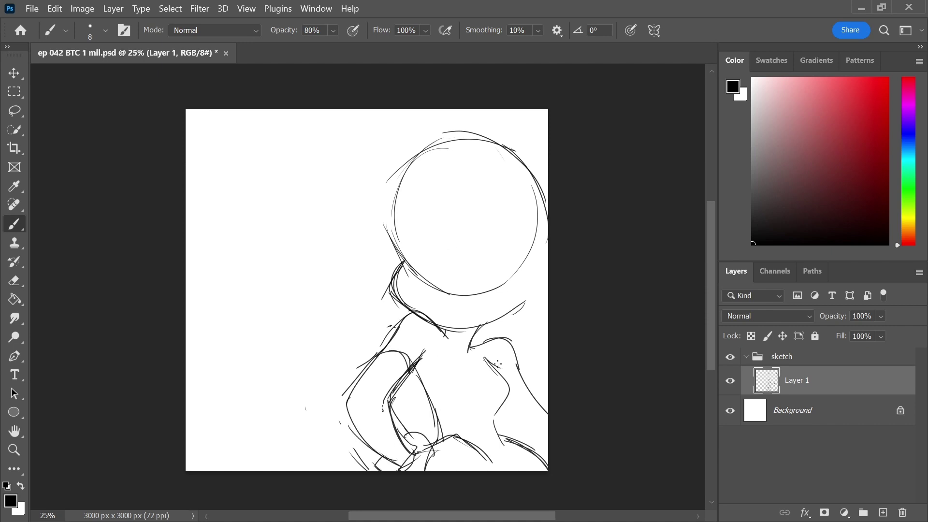
Sketch the bust contours across the chest and along the torso's right-hand side
{"action": "mouse_move", "coordinate": [498, 364]}
{"action": "left_mouse_down"}
{"action": "mouse_move", "coordinate": [496, 414]}
{"action": "mouse_move", "coordinate": [522, 373]}
{"action": "left_mouse_up"}
{"action": "key", "text": "ctrl+z"}
{"action": "key", "text": "ctrl+z"}
{"action": "left_click_drag", "start_coordinate": [499, 363], "coordinate": [503, 443]}
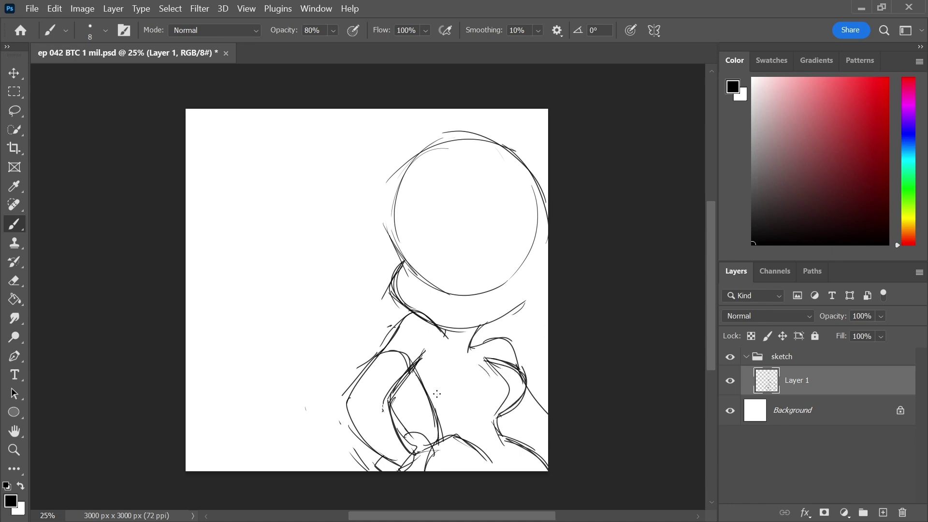
{"action": "left_click_drag", "start_coordinate": [432, 391], "coordinate": [483, 405]}
{"action": "left_click_drag", "start_coordinate": [432, 382], "coordinate": [478, 404]}
{"action": "mouse_move", "coordinate": [447, 358]}
{"action": "left_mouse_down"}
{"action": "mouse_move", "coordinate": [418, 381]}
{"action": "mouse_move", "coordinate": [489, 364]}
{"action": "mouse_move", "coordinate": [515, 369]}
{"action": "left_mouse_up"}
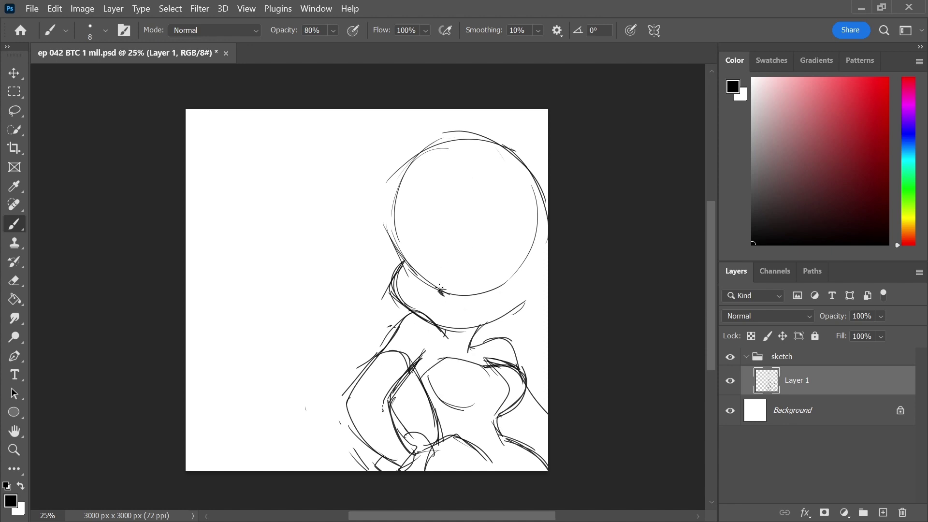
Add the forearm line beside the right-hand hip and shift the whole sketch slightly to the left
{"action": "left_click_drag", "start_coordinate": [512, 414], "coordinate": [548, 452]}
{"action": "key", "text": "ctrl+t"}
{"action": "left_click_drag", "start_coordinate": [513, 290], "coordinate": [488, 291]}
{"action": "key", "text": "Return"}
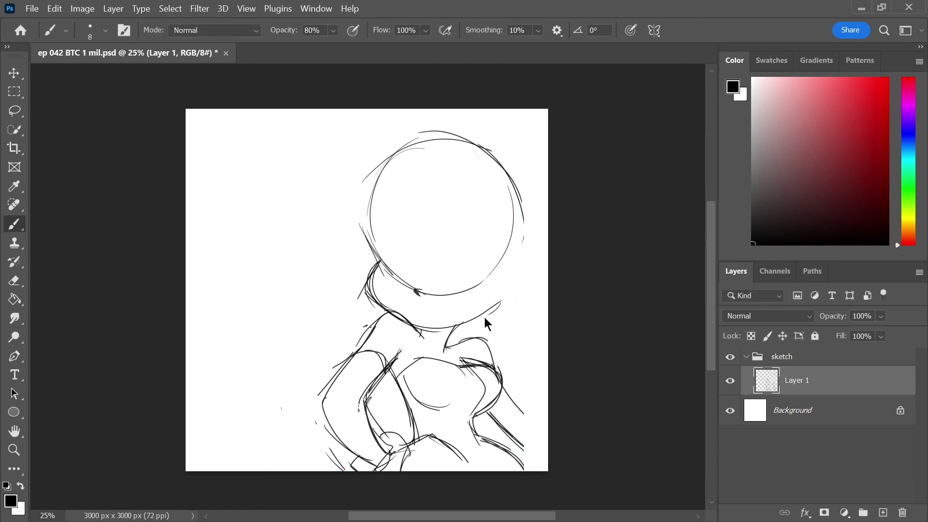
Extend the right-hand arm to the canvas edge, sketch the thigh curves, and add the wrist circle beside the hip
{"action": "mouse_move", "coordinate": [503, 386]}
{"action": "left_mouse_down"}
{"action": "mouse_move", "coordinate": [538, 421]}
{"action": "mouse_move", "coordinate": [534, 468]}
{"action": "mouse_move", "coordinate": [553, 436]}
{"action": "left_mouse_up"}
{"action": "key", "text": "ctrl+z"}
{"action": "key", "text": "ctrl+z"}
{"action": "mouse_move", "coordinate": [418, 435]}
{"action": "left_mouse_down"}
{"action": "mouse_move", "coordinate": [457, 448]}
{"action": "mouse_move", "coordinate": [387, 469]}
{"action": "mouse_move", "coordinate": [452, 431]}
{"action": "mouse_move", "coordinate": [459, 464]}
{"action": "left_mouse_up"}
{"action": "left_click_drag", "start_coordinate": [425, 457], "coordinate": [457, 470]}
{"action": "mouse_move", "coordinate": [425, 445]}
{"action": "left_mouse_down"}
{"action": "mouse_move", "coordinate": [401, 468]}
{"action": "mouse_move", "coordinate": [457, 471]}
{"action": "left_mouse_up"}
{"action": "left_click_drag", "start_coordinate": [457, 464], "coordinate": [396, 477]}
{"action": "key", "text": "ctrl+z"}
{"action": "key", "text": "ctrl+z"}
{"action": "key", "text": "ctrl+z"}
{"action": "key", "text": "ctrl+z"}
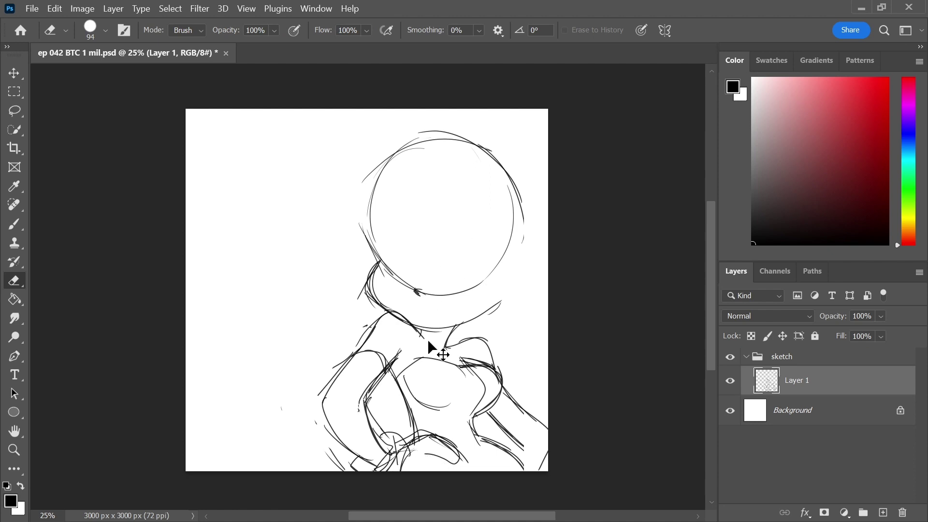
{"action": "mouse_move", "coordinate": [423, 435]}
{"action": "left_mouse_down"}
{"action": "mouse_move", "coordinate": [477, 470]}
{"action": "mouse_move", "coordinate": [459, 470]}
{"action": "mouse_move", "coordinate": [522, 447]}
{"action": "mouse_move", "coordinate": [530, 454]}
{"action": "left_mouse_up"}
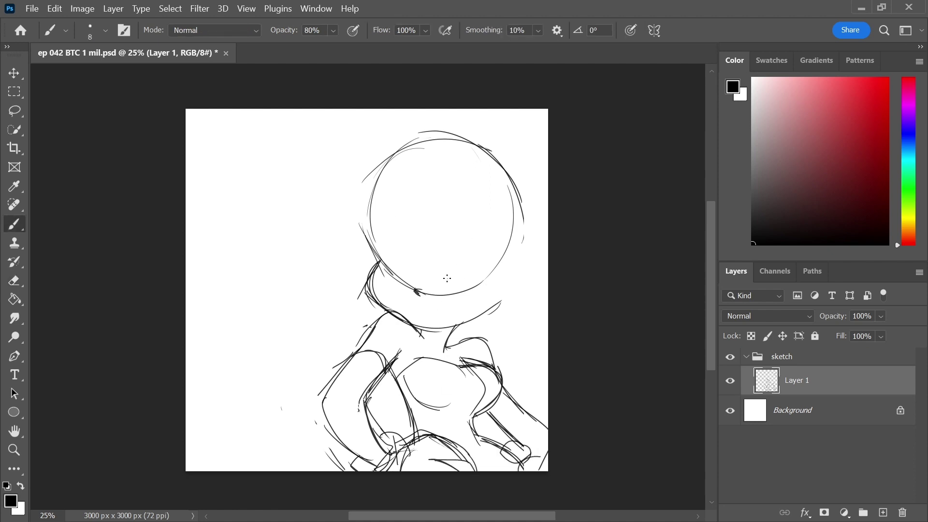
Sketch the eye corner at the left edge of the face and large rounded shapes on its right side
{"action": "left_click_drag", "start_coordinate": [382, 259], "coordinate": [410, 274]}
{"action": "key", "text": "ctrl+z"}
{"action": "key", "text": "ctrl+z"}
{"action": "key", "text": "ctrl+z"}
{"action": "key", "text": "ctrl+z"}
{"action": "mouse_move", "coordinate": [381, 260]}
{"action": "left_mouse_down"}
{"action": "mouse_move", "coordinate": [413, 275]}
{"action": "mouse_move", "coordinate": [472, 255]}
{"action": "mouse_move", "coordinate": [464, 293]}
{"action": "mouse_move", "coordinate": [519, 217]}
{"action": "left_mouse_up"}
{"action": "left_click_drag", "start_coordinate": [470, 280], "coordinate": [508, 266]}
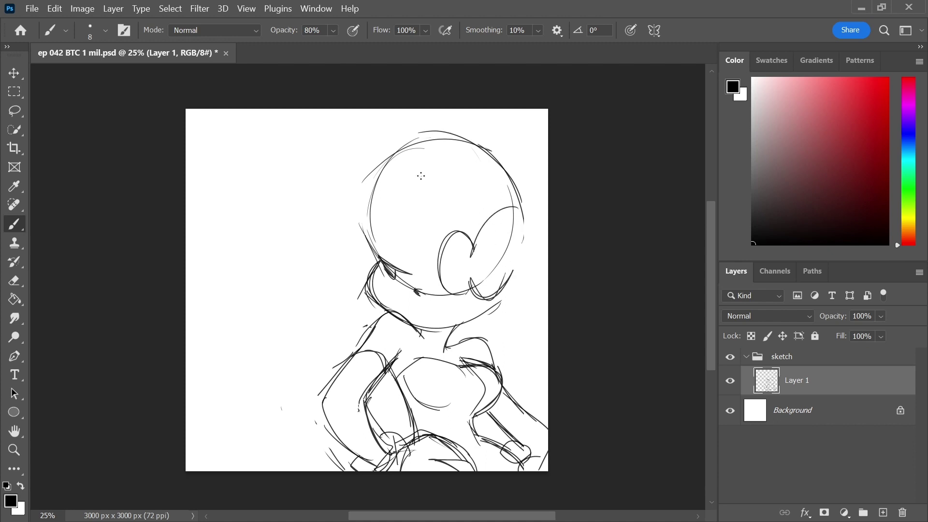
Sketch the sweeping hair curve and curl on the forehead and a rounded arc at the left edge of the face
{"action": "mouse_move", "coordinate": [419, 170]}
{"action": "left_mouse_down"}
{"action": "mouse_move", "coordinate": [411, 249]}
{"action": "mouse_move", "coordinate": [431, 247]}
{"action": "mouse_move", "coordinate": [441, 191]}
{"action": "left_mouse_up"}
{"action": "left_click_drag", "start_coordinate": [455, 223], "coordinate": [431, 214]}
{"action": "left_click_drag", "start_coordinate": [366, 217], "coordinate": [404, 242]}
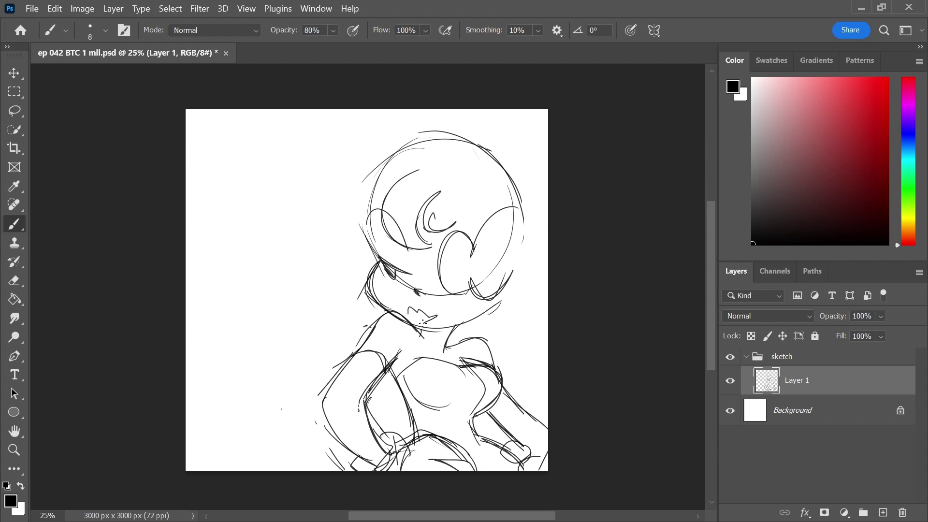
Sketch and darken the small open mouth on the lower part of the face
{"action": "key", "text": "ctrl+space"}
{"action": "left_click_drag", "start_coordinate": [437, 312], "coordinate": [491, 314]}
{"action": "mouse_move", "coordinate": [393, 313]}
{"action": "left_mouse_down"}
{"action": "mouse_move", "coordinate": [421, 331]}
{"action": "mouse_move", "coordinate": [454, 315]}
{"action": "left_mouse_up"}
{"action": "left_click_drag", "start_coordinate": [454, 315], "coordinate": [428, 330]}
Sketch the outer hair contour around the top and sides of the head
{"action": "key", "text": "space"}
{"action": "left_click_drag", "start_coordinate": [466, 194], "coordinate": [466, 264]}
{"action": "key", "text": "ctrl+space"}
{"action": "left_click_drag", "start_coordinate": [472, 260], "coordinate": [411, 242]}
{"action": "mouse_move", "coordinate": [448, 160]}
{"action": "left_mouse_down"}
{"action": "mouse_move", "coordinate": [396, 232]}
{"action": "mouse_move", "coordinate": [387, 270]}
{"action": "left_mouse_up"}
{"action": "mouse_move", "coordinate": [536, 256]}
{"action": "left_mouse_down"}
{"action": "mouse_move", "coordinate": [517, 290]}
{"action": "mouse_move", "coordinate": [533, 296]}
{"action": "left_mouse_up"}
{"action": "mouse_move", "coordinate": [424, 167]}
{"action": "left_mouse_down"}
{"action": "mouse_move", "coordinate": [513, 162]}
{"action": "mouse_move", "coordinate": [548, 256]}
{"action": "mouse_move", "coordinate": [522, 295]}
{"action": "left_mouse_up"}
Sketch wavy hair locks falling along the right side and a small flick of hair beside the left cheek
{"action": "mouse_move", "coordinate": [559, 262]}
{"action": "left_mouse_down"}
{"action": "mouse_move", "coordinate": [519, 319]}
{"action": "mouse_move", "coordinate": [523, 373]}
{"action": "left_mouse_up"}
{"action": "mouse_move", "coordinate": [527, 325]}
{"action": "left_mouse_down"}
{"action": "mouse_move", "coordinate": [523, 375]}
{"action": "mouse_move", "coordinate": [551, 361]}
{"action": "mouse_move", "coordinate": [529, 393]}
{"action": "left_mouse_up"}
{"action": "mouse_move", "coordinate": [411, 230]}
{"action": "left_mouse_down"}
{"action": "mouse_move", "coordinate": [393, 264]}
{"action": "mouse_move", "coordinate": [392, 240]}
{"action": "left_mouse_up"}
{"action": "left_click_drag", "start_coordinate": [411, 218], "coordinate": [410, 264]}
{"action": "mouse_move", "coordinate": [410, 274]}
{"action": "left_mouse_down"}
{"action": "mouse_move", "coordinate": [406, 299]}
{"action": "mouse_move", "coordinate": [424, 317]}
{"action": "left_mouse_up"}
{"action": "key", "text": "e"}
{"action": "key", "text": "b"}
Create a new layer above Layer 1 and sketch a second rounded head outline in the empty area left of the figure
{"action": "left_click", "coordinate": [884, 513]}
{"action": "mouse_move", "coordinate": [293, 283]}
{"action": "left_mouse_down"}
{"action": "mouse_move", "coordinate": [341, 283]}
{"action": "mouse_move", "coordinate": [335, 271]}
{"action": "mouse_move", "coordinate": [342, 304]}
{"action": "mouse_move", "coordinate": [426, 135]}
{"action": "left_mouse_up"}
{"action": "key", "text": "z"}
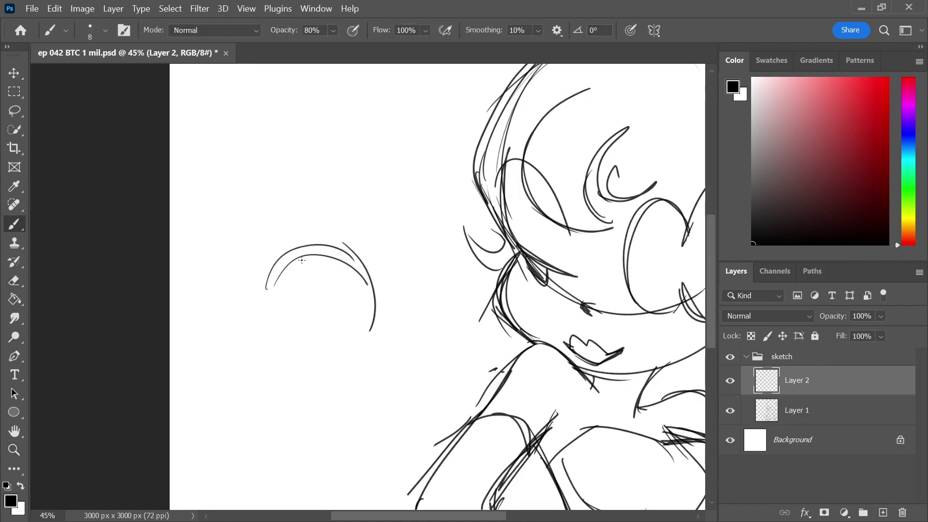
{"action": "key", "text": "ctrl+z"}
{"action": "key", "text": "ctrl+z"}
{"action": "mouse_move", "coordinate": [288, 264]}
{"action": "left_mouse_down"}
{"action": "mouse_move", "coordinate": [349, 263]}
{"action": "mouse_move", "coordinate": [279, 332]}
{"action": "left_mouse_up"}
{"action": "left_click_drag", "start_coordinate": [352, 256], "coordinate": [361, 334]}
{"action": "key", "text": "z"}
{"action": "left_click_drag", "start_coordinate": [433, 231], "coordinate": [406, 225]}
{"action": "key", "text": "ctrl+t"}
{"action": "key", "text": "Escape"}
{"action": "key", "text": "ctrl+t"}
{"action": "key", "text": "Escape"}
Adjust the second head outline with Free Transform and draw its cheek and rounded jaw to close the shape
{"action": "key", "text": "b"}
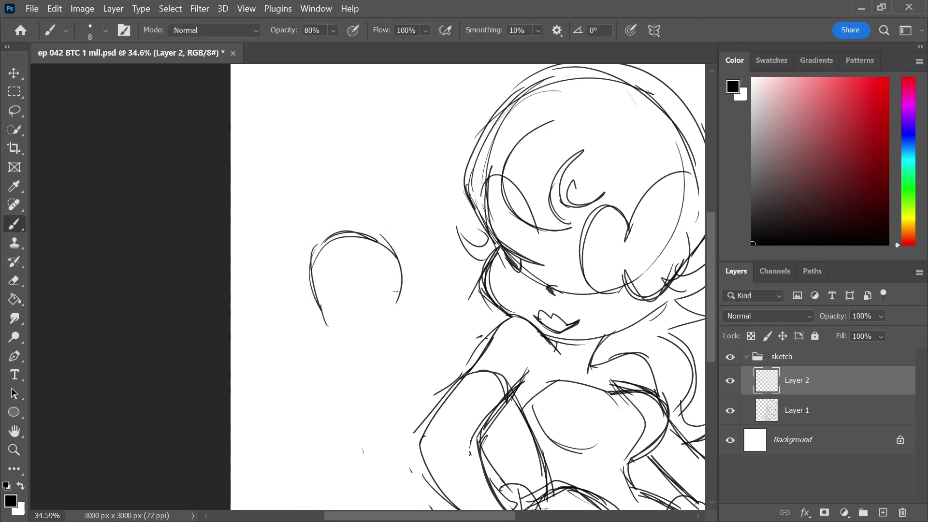
{"action": "key", "text": "ctrl+t"}
{"action": "mouse_move", "coordinate": [413, 277]}
{"action": "left_mouse_down"}
{"action": "mouse_move", "coordinate": [410, 268]}
{"action": "mouse_move", "coordinate": [404, 316]}
{"action": "left_mouse_up"}
{"action": "key", "text": "Return"}
{"action": "left_click_drag", "start_coordinate": [323, 318], "coordinate": [404, 312]}
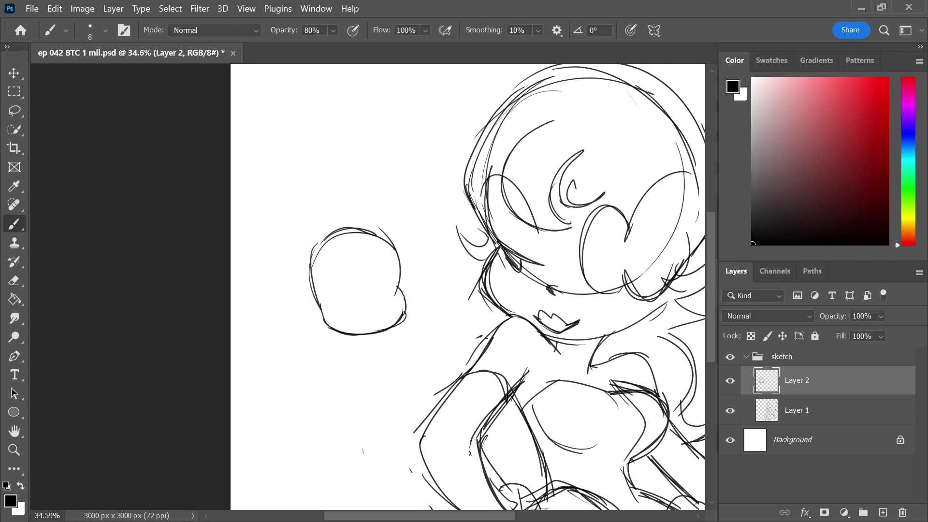
Sketch both ears on the sides of the second head on Layer 2
{"action": "left_click_drag", "start_coordinate": [363, 284], "coordinate": [367, 298]}
{"action": "key", "text": "ctrl+z"}
{"action": "mouse_move", "coordinate": [324, 280]}
{"action": "left_mouse_down"}
{"action": "mouse_move", "coordinate": [341, 253]}
{"action": "mouse_move", "coordinate": [333, 251]}
{"action": "mouse_move", "coordinate": [348, 262]}
{"action": "mouse_move", "coordinate": [339, 259]}
{"action": "mouse_move", "coordinate": [378, 248]}
{"action": "mouse_move", "coordinate": [356, 255]}
{"action": "left_mouse_up"}
{"action": "key", "text": "ctrl+z"}
{"action": "mouse_move", "coordinate": [320, 308]}
{"action": "left_mouse_down"}
{"action": "mouse_move", "coordinate": [349, 335]}
{"action": "mouse_move", "coordinate": [363, 334]}
{"action": "mouse_move", "coordinate": [327, 332]}
{"action": "left_mouse_up"}
{"action": "left_click_drag", "start_coordinate": [302, 304], "coordinate": [329, 333]}
{"action": "left_click_drag", "start_coordinate": [401, 281], "coordinate": [408, 322]}
Sketch the second head's nose, spiky hair edges on both sides, and a reinforcing stroke along the chin
{"action": "key", "text": "e"}
{"action": "key", "text": "b"}
{"action": "mouse_move", "coordinate": [368, 275]}
{"action": "left_mouse_down"}
{"action": "mouse_move", "coordinate": [343, 295]}
{"action": "mouse_move", "coordinate": [370, 288]}
{"action": "left_mouse_up"}
{"action": "mouse_move", "coordinate": [314, 243]}
{"action": "left_mouse_down"}
{"action": "mouse_move", "coordinate": [325, 208]}
{"action": "mouse_move", "coordinate": [358, 212]}
{"action": "mouse_move", "coordinate": [399, 236]}
{"action": "mouse_move", "coordinate": [302, 287]}
{"action": "left_mouse_up"}
{"action": "left_click_drag", "start_coordinate": [390, 237], "coordinate": [400, 266]}
{"action": "mouse_move", "coordinate": [342, 332]}
{"action": "left_mouse_down"}
{"action": "mouse_move", "coordinate": [391, 322]}
{"action": "mouse_move", "coordinate": [353, 329]}
{"action": "left_mouse_up"}
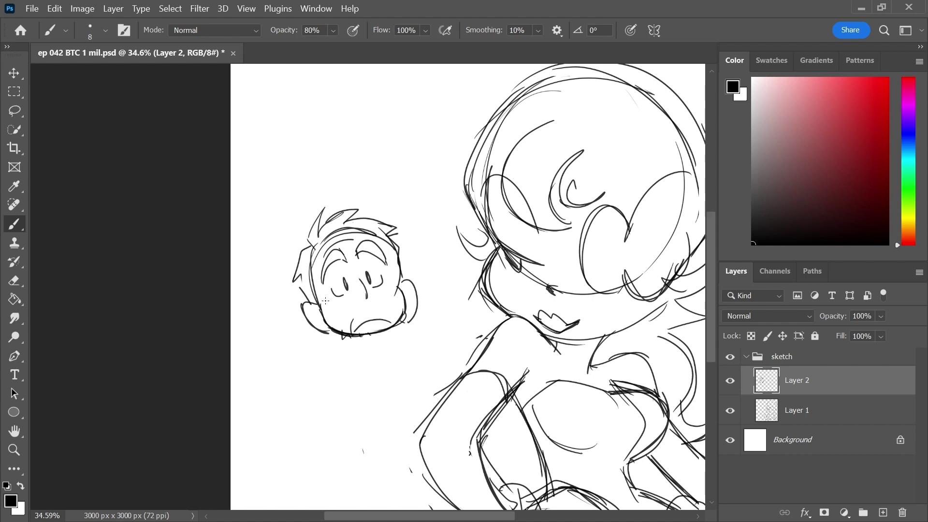
Add blush hatching to the second head's cheek and shift the head slightly with Free Transform
{"action": "left_click_drag", "start_coordinate": [375, 293], "coordinate": [383, 297]}
{"action": "left_click_drag", "start_coordinate": [381, 290], "coordinate": [392, 298]}
{"action": "key", "text": "ctrl+space"}
{"action": "mouse_move", "coordinate": [386, 288]}
{"action": "left_mouse_down"}
{"action": "mouse_move", "coordinate": [396, 294]}
{"action": "mouse_move", "coordinate": [372, 242]}
{"action": "mouse_move", "coordinate": [408, 245]}
{"action": "left_mouse_up"}
{"action": "key", "text": "space"}
{"action": "left_click_drag", "start_coordinate": [395, 338], "coordinate": [364, 289]}
{"action": "key", "text": "ctrl+t"}
{"action": "key", "text": "Return"}
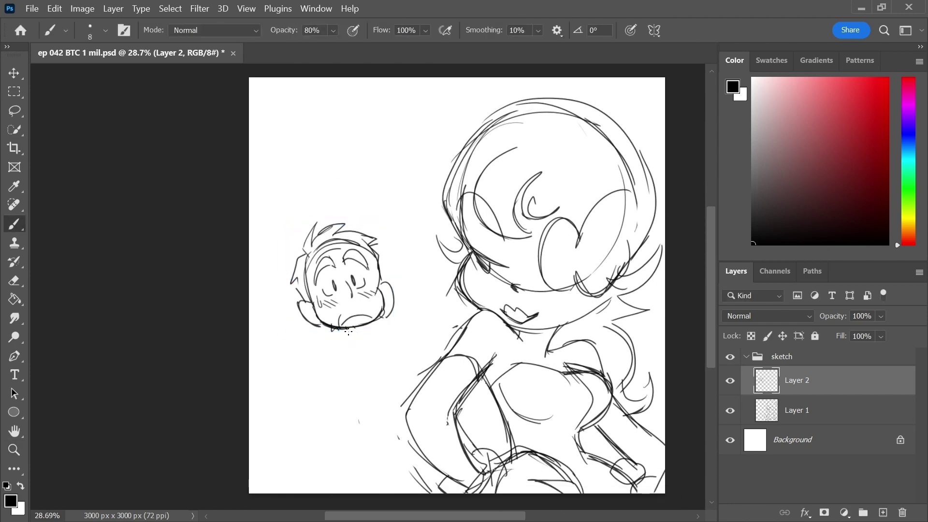
Sketch the small figure's neck, rounded shoulder and the arm reaching toward the large figure
{"action": "mouse_move", "coordinate": [351, 338]}
{"action": "left_mouse_down"}
{"action": "mouse_move", "coordinate": [333, 359]}
{"action": "mouse_move", "coordinate": [404, 333]}
{"action": "mouse_move", "coordinate": [358, 382]}
{"action": "left_mouse_up"}
{"action": "left_click_drag", "start_coordinate": [395, 339], "coordinate": [407, 377]}
{"action": "mouse_move", "coordinate": [405, 322]}
{"action": "left_mouse_down"}
{"action": "mouse_move", "coordinate": [386, 323]}
{"action": "mouse_move", "coordinate": [414, 370]}
{"action": "mouse_move", "coordinate": [373, 339]}
{"action": "left_mouse_up"}
{"action": "mouse_move", "coordinate": [370, 340]}
{"action": "left_mouse_down"}
{"action": "mouse_move", "coordinate": [414, 329]}
{"action": "mouse_move", "coordinate": [415, 365]}
{"action": "mouse_move", "coordinate": [457, 348]}
{"action": "left_mouse_up"}
{"action": "left_click_drag", "start_coordinate": [334, 350], "coordinate": [324, 439]}
{"action": "key", "text": "ctrl+z"}
{"action": "key", "text": "ctrl+z"}
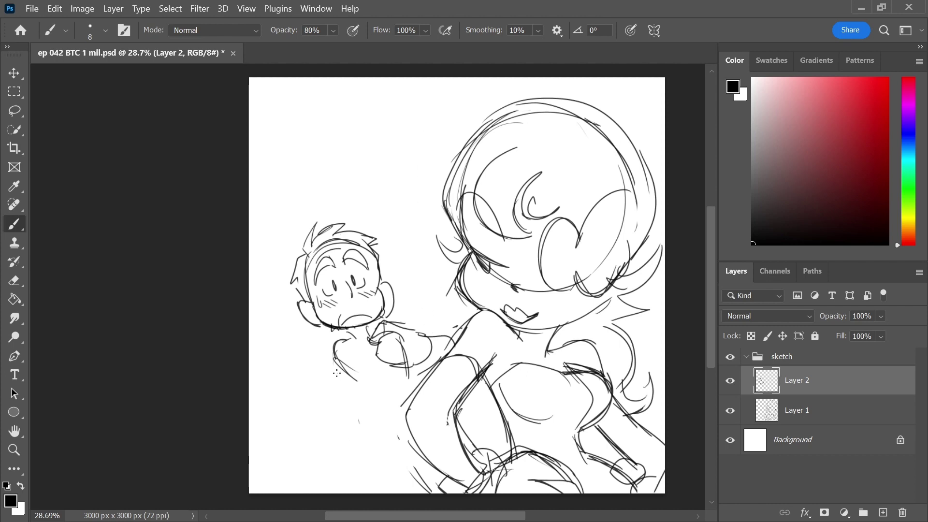
Sketch the outer contour of the small figure's lowered arm down to the hand
{"action": "left_click_drag", "start_coordinate": [335, 355], "coordinate": [320, 410]}
{"action": "left_click_drag", "start_coordinate": [411, 290], "coordinate": [391, 262]}
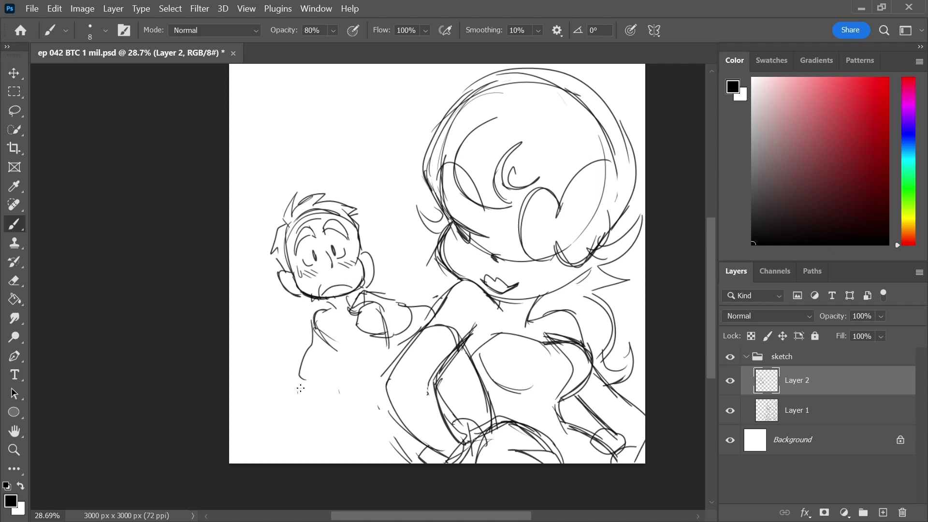
{"action": "mouse_move", "coordinate": [301, 376]}
{"action": "left_mouse_down"}
{"action": "mouse_move", "coordinate": [352, 369]}
{"action": "mouse_move", "coordinate": [317, 414]}
{"action": "left_mouse_up"}
{"action": "left_click_drag", "start_coordinate": [353, 367], "coordinate": [355, 369]}
{"action": "mouse_move", "coordinate": [311, 343]}
{"action": "left_mouse_down"}
{"action": "mouse_move", "coordinate": [291, 375]}
{"action": "mouse_move", "coordinate": [296, 381]}
{"action": "mouse_move", "coordinate": [299, 371]}
{"action": "mouse_move", "coordinate": [297, 403]}
{"action": "left_mouse_up"}
{"action": "key", "text": "ctrl+z"}
Sketch the fingers, rolled cuff and sleeve folds of the small figure's lowered arm
{"action": "mouse_move", "coordinate": [350, 389]}
{"action": "left_mouse_down"}
{"action": "mouse_move", "coordinate": [350, 361]}
{"action": "mouse_move", "coordinate": [377, 369]}
{"action": "mouse_move", "coordinate": [373, 384]}
{"action": "left_mouse_up"}
{"action": "mouse_move", "coordinate": [373, 384]}
{"action": "left_mouse_down"}
{"action": "mouse_move", "coordinate": [349, 373]}
{"action": "mouse_move", "coordinate": [373, 400]}
{"action": "mouse_move", "coordinate": [339, 438]}
{"action": "mouse_move", "coordinate": [347, 371]}
{"action": "left_mouse_up"}
{"action": "mouse_move", "coordinate": [303, 403]}
{"action": "left_mouse_down"}
{"action": "mouse_move", "coordinate": [325, 359]}
{"action": "mouse_move", "coordinate": [342, 358]}
{"action": "left_mouse_up"}
{"action": "mouse_move", "coordinate": [327, 344]}
{"action": "left_mouse_down"}
{"action": "mouse_move", "coordinate": [329, 363]}
{"action": "mouse_move", "coordinate": [331, 337]}
{"action": "left_mouse_up"}
{"action": "left_click_drag", "start_coordinate": [383, 334], "coordinate": [385, 363]}
{"action": "left_click_drag", "start_coordinate": [336, 355], "coordinate": [348, 365]}
Move the small figure slightly upward with Free Transform
{"action": "left_click_drag", "start_coordinate": [454, 237], "coordinate": [412, 225]}
{"action": "key", "text": "ctrl+t"}
{"action": "left_click_drag", "start_coordinate": [392, 256], "coordinate": [389, 231]}
{"action": "key", "text": "Return"}
{"action": "key", "text": "z"}
{"action": "left_click_drag", "start_coordinate": [407, 295], "coordinate": [391, 281]}
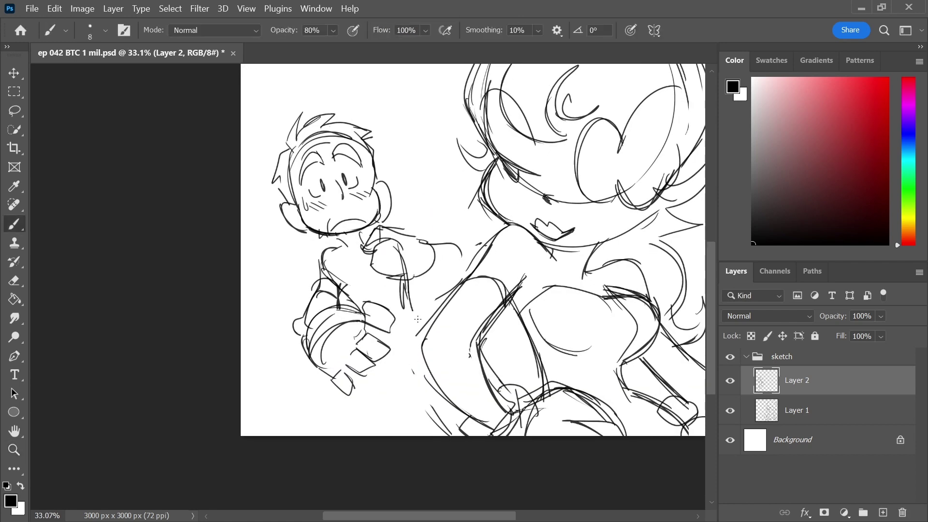
Sketch the small figure's leg lines and the side of its torso, removing the rejected strokes
{"action": "left_click_drag", "start_coordinate": [372, 374], "coordinate": [374, 422]}
{"action": "left_click_drag", "start_coordinate": [422, 361], "coordinate": [405, 373]}
{"action": "mouse_move", "coordinate": [405, 371]}
{"action": "left_mouse_down"}
{"action": "mouse_move", "coordinate": [399, 434]}
{"action": "mouse_move", "coordinate": [425, 344]}
{"action": "mouse_move", "coordinate": [419, 434]}
{"action": "left_mouse_up"}
{"action": "key", "text": "ctrl+z"}
{"action": "key", "text": "ctrl+z"}
{"action": "key", "text": "ctrl+z"}
{"action": "left_click_drag", "start_coordinate": [408, 353], "coordinate": [440, 384]}
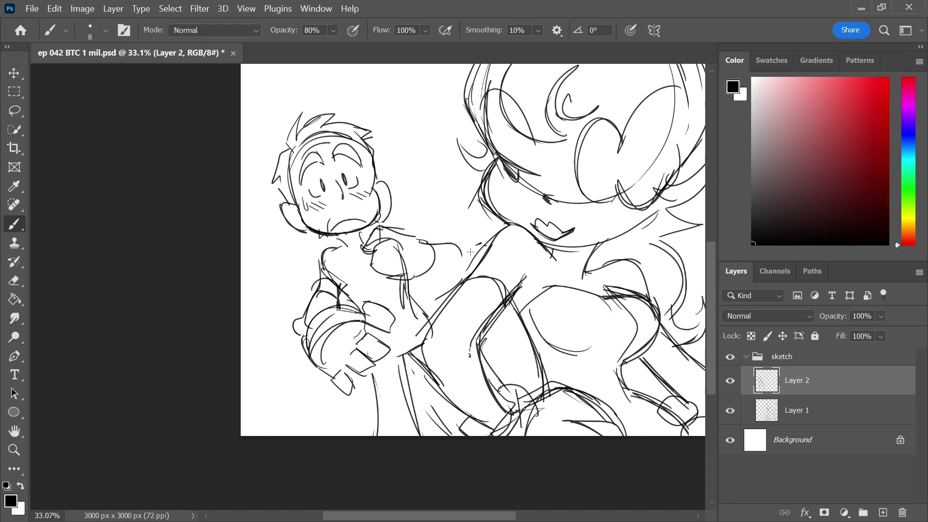
{"action": "left_click_drag", "start_coordinate": [474, 259], "coordinate": [442, 290]}
Erase and redraw the small figure's pupils closer to the nose, and sketch its shirt collar
{"action": "key", "text": "e"}
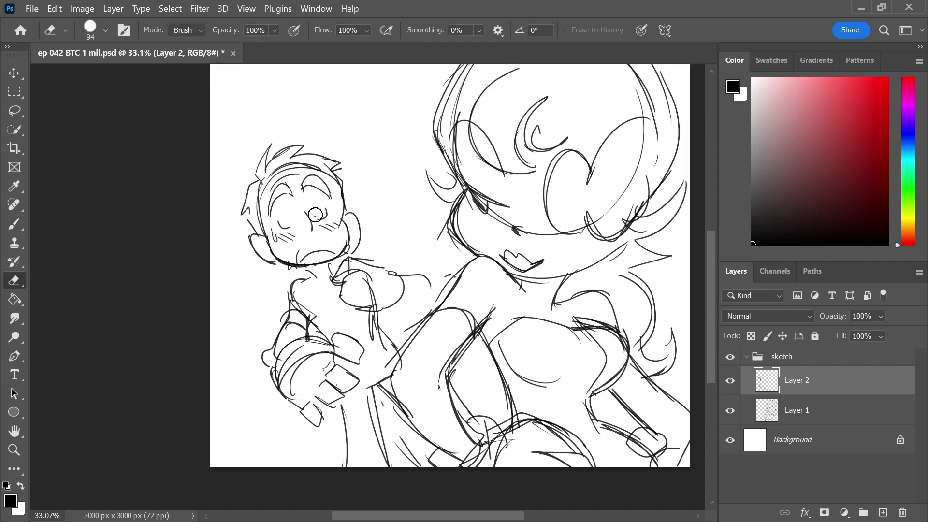
{"action": "key", "text": "b"}
{"action": "key", "text": "ctrl+t"}
{"action": "mouse_move", "coordinate": [444, 141]}
{"action": "left_mouse_down"}
{"action": "mouse_move", "coordinate": [432, 128]}
{"action": "mouse_move", "coordinate": [447, 140]}
{"action": "left_mouse_up"}
{"action": "key", "text": "Return"}
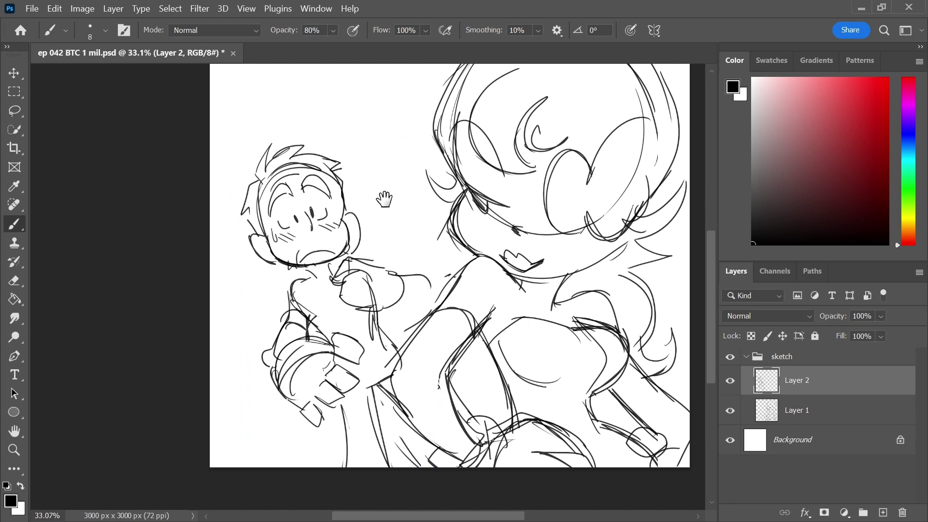
{"action": "left_click_drag", "start_coordinate": [310, 215], "coordinate": [287, 251]}
{"action": "mouse_move", "coordinate": [370, 246]}
{"action": "left_mouse_down"}
{"action": "mouse_move", "coordinate": [348, 241]}
{"action": "mouse_move", "coordinate": [378, 242]}
{"action": "left_mouse_up"}
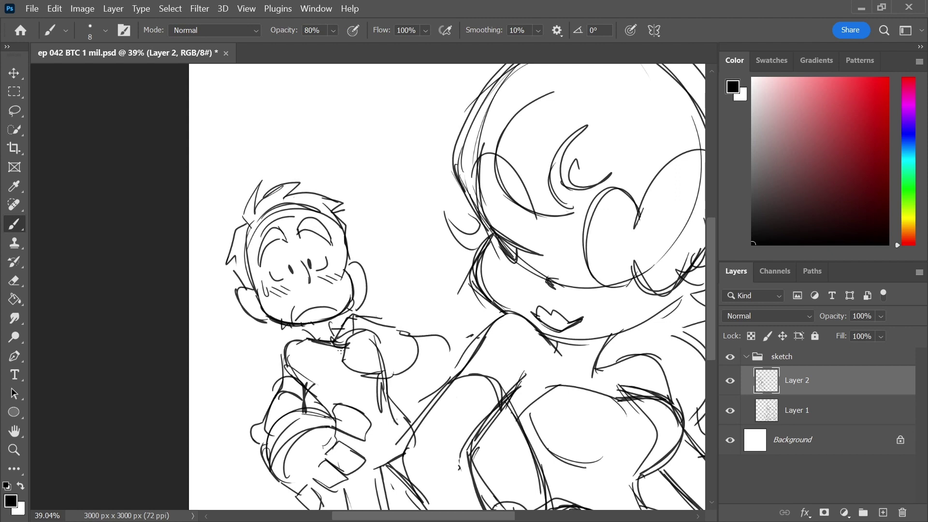
Lasso the small figure's head and invert the selection so that only its body is selected
{"action": "key", "text": "z"}
{"action": "mouse_move", "coordinate": [333, 327]}
{"action": "left_mouse_down"}
{"action": "mouse_move", "coordinate": [344, 326]}
{"action": "mouse_move", "coordinate": [345, 300]}
{"action": "left_mouse_up"}
{"action": "left_click_drag", "start_coordinate": [381, 276], "coordinate": [392, 275]}
{"action": "left_click", "coordinate": [15, 112]}
{"action": "mouse_move", "coordinate": [356, 333]}
{"action": "left_mouse_down"}
{"action": "mouse_move", "coordinate": [383, 315]}
{"action": "mouse_move", "coordinate": [361, 331]}
{"action": "left_mouse_up"}
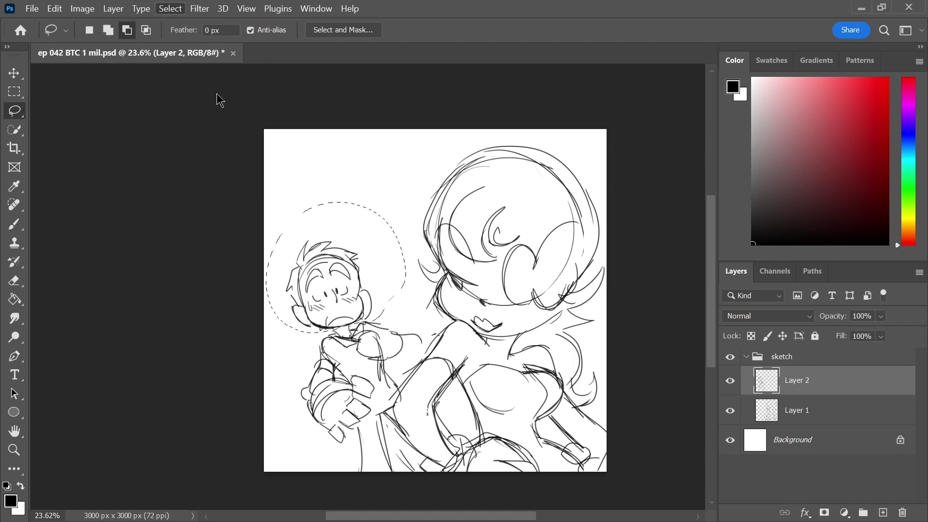
{"action": "key", "text": "ctrl+shift+i"}
Scale the small figure's body to about 110%, nudge it back under the head, and deselect
{"action": "key", "text": "ctrl+t"}
{"action": "left_click_drag", "start_coordinate": [607, 471], "coordinate": [623, 483]}
{"action": "key", "text": "shift+Right"}
{"action": "key", "text": "shift+Right"}
{"action": "key", "text": "shift+Right"}
{"action": "key", "text": "shift+Right"}
{"action": "key", "text": "shift+Right"}
{"action": "key", "text": "shift+Right"}
{"action": "key", "text": "shift+Right"}
{"action": "key", "text": "shift+Right"}
{"action": "key", "text": "shift+Up"}
{"action": "key", "text": "shift+Up"}
{"action": "key", "text": "shift+Up"}
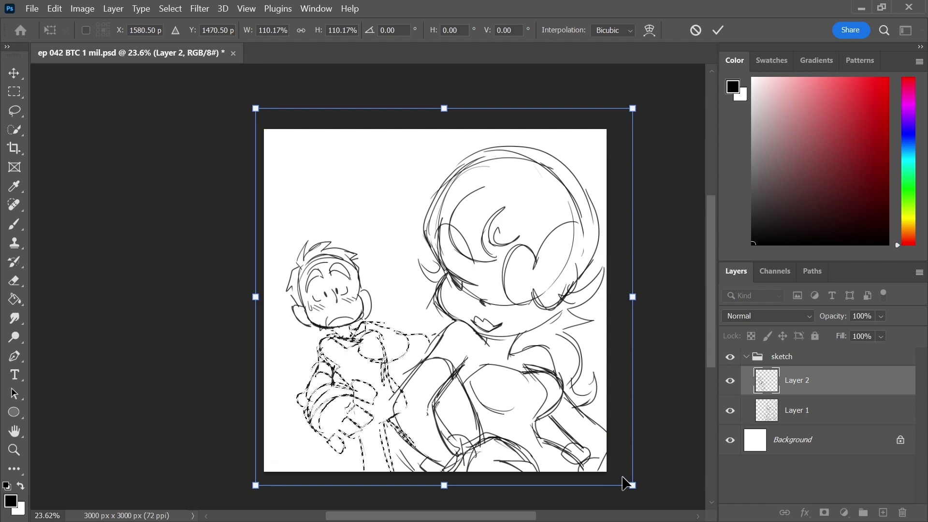
{"action": "key", "text": "Return"}
{"action": "key", "text": "ctrl+d"}
Flip the whole sketch group horizontally and reposition it on the canvas
{"action": "left_click", "coordinate": [788, 351]}
{"action": "left_click", "coordinate": [57, 9]}
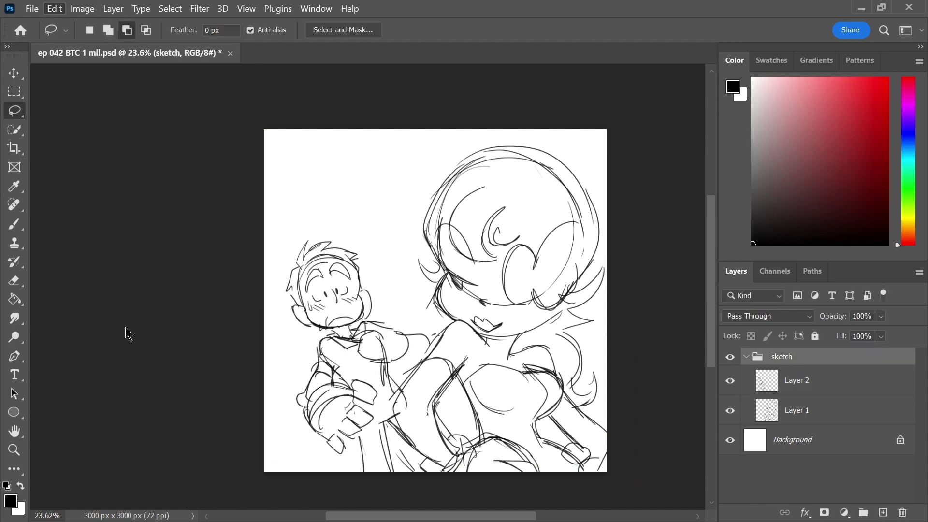
{"action": "left_click", "coordinate": [300, 330]}
{"action": "key", "text": "ctrl+t"}
{"action": "left_click_drag", "start_coordinate": [560, 276], "coordinate": [541, 272]}
{"action": "key", "text": "Return"}
Skew Layer 2's small figure about 3.7°, rotate it about -4.5°, and nudge it away from the large figure
{"action": "left_click", "coordinate": [547, 280], "text": "ctrl"}
{"action": "key", "text": "ctrl+t"}
{"action": "left_click_drag", "start_coordinate": [512, 240], "coordinate": [498, 242]}
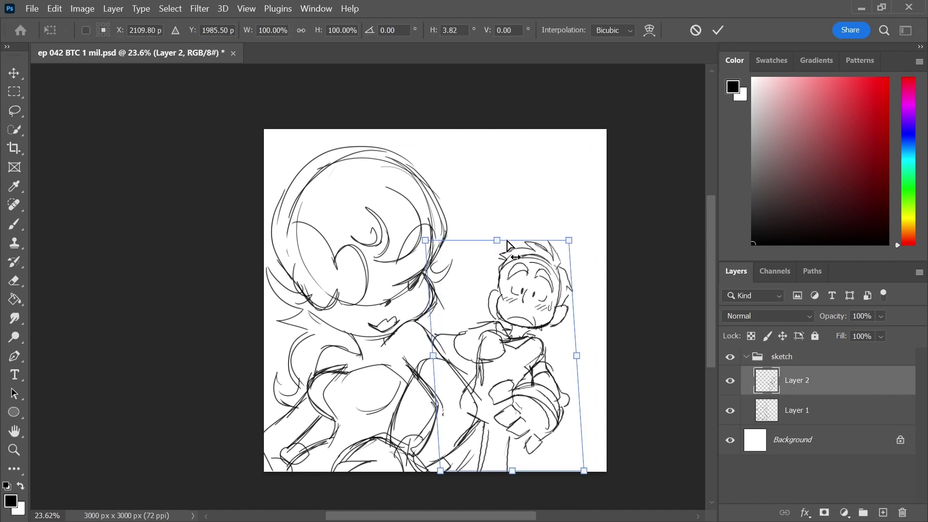
{"action": "mouse_move", "coordinate": [598, 256]}
{"action": "left_mouse_down"}
{"action": "mouse_move", "coordinate": [588, 239]}
{"action": "mouse_move", "coordinate": [591, 249]}
{"action": "left_mouse_up"}
{"action": "key", "text": "shift+Right"}
{"action": "key", "text": "shift+Right"}
{"action": "key", "text": "shift+Right"}
{"action": "key", "text": "shift+Right"}
{"action": "key", "text": "shift+Right"}
{"action": "key", "text": "shift+Right"}
{"action": "key", "text": "shift+Right"}
{"action": "key", "text": "shift+Right"}
{"action": "key", "text": "shift+Right"}
{"action": "key", "text": "shift+Right"}
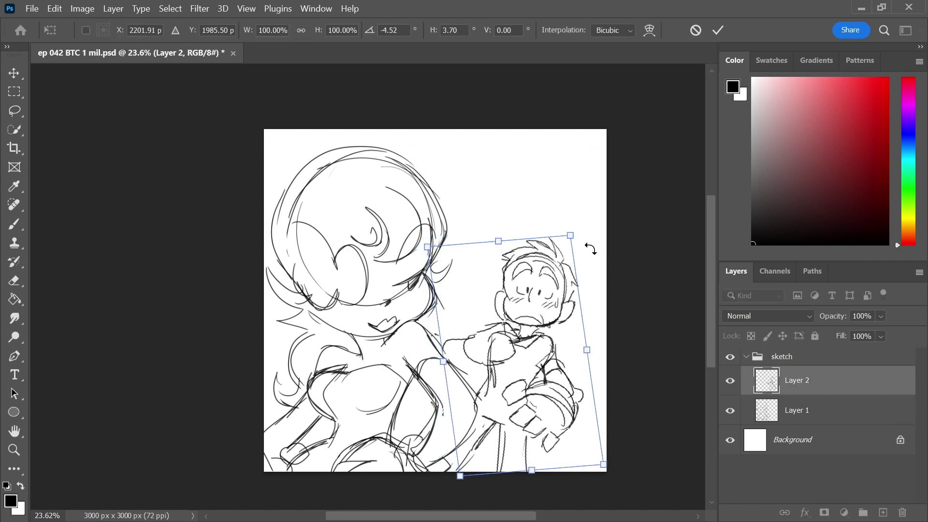
{"action": "key", "text": "shift+Right"}
{"action": "key", "text": "shift+Right"}
{"action": "key", "text": "Return"}
Scale the whole sketch group up to about 105%
{"action": "key", "text": "alt+bracketright"}
{"action": "key", "text": "ctrl+t"}
{"action": "left_click_drag", "start_coordinate": [591, 139], "coordinate": [613, 130]}
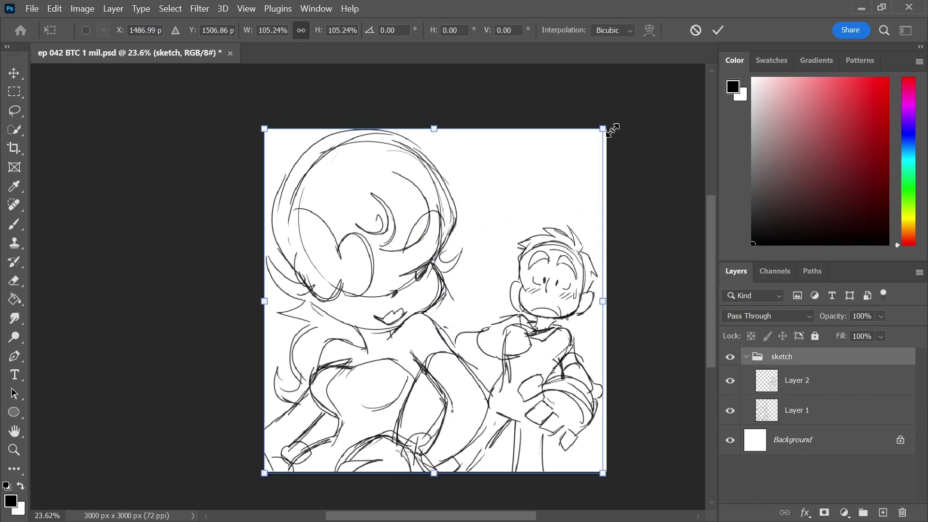
{"action": "key", "text": "Return"}
Scale the small figure on Layer 2 down slightly so it fits inside the canvas
{"action": "key", "text": "alt+["}
{"action": "key", "text": "ctrl+t"}
{"action": "left_click_drag", "start_coordinate": [604, 225], "coordinate": [595, 236]}
{"action": "key", "text": "Return"}
{"action": "key", "text": "b"}
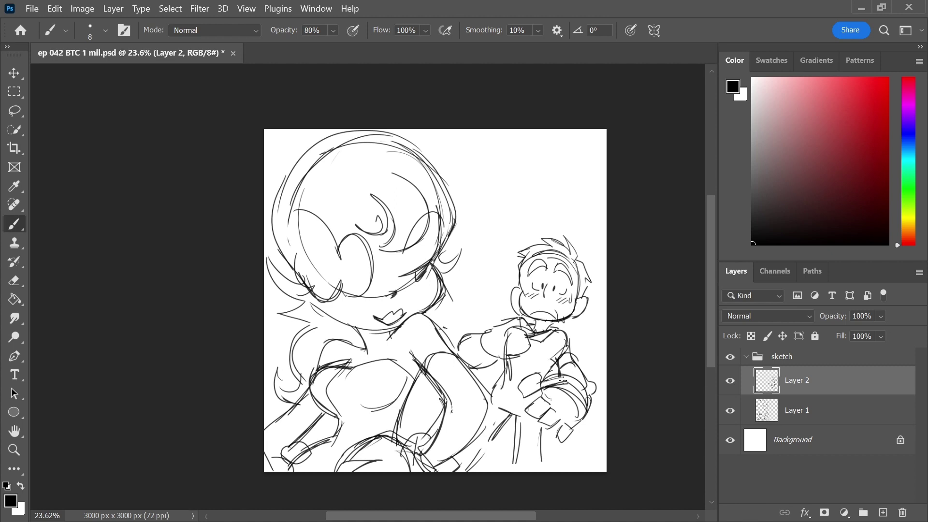
Refine the small figure's jaw and collar lines and add short surprise marks beside its head
{"action": "key", "text": "e"}
{"action": "key", "text": "b"}
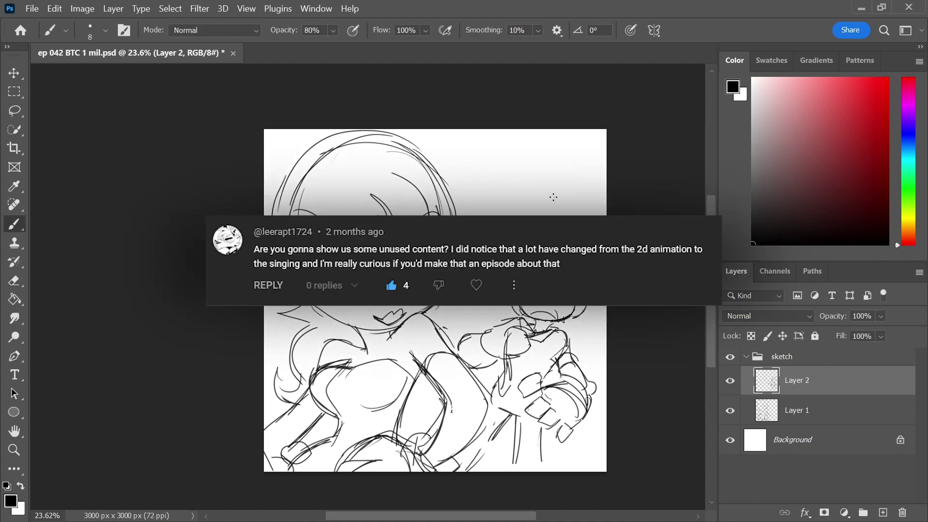
{"action": "key", "text": "ctrl+space"}
{"action": "mouse_move", "coordinate": [556, 278]}
{"action": "left_mouse_down"}
{"action": "mouse_move", "coordinate": [607, 277]}
{"action": "mouse_move", "coordinate": [591, 269]}
{"action": "left_mouse_up"}
{"action": "key", "text": "space"}
{"action": "key", "text": "e"}
{"action": "key", "text": "b"}
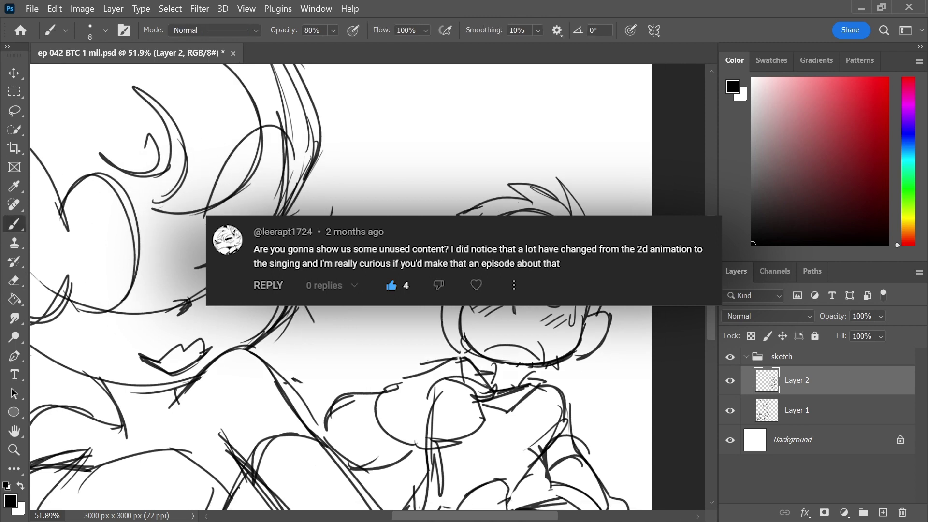
{"action": "left_click_drag", "start_coordinate": [474, 356], "coordinate": [546, 363]}
{"action": "key", "text": "ctrl+space"}
{"action": "mouse_move", "coordinate": [593, 332]}
{"action": "left_mouse_down"}
{"action": "mouse_move", "coordinate": [541, 333]}
{"action": "mouse_move", "coordinate": [561, 333]}
{"action": "left_mouse_up"}
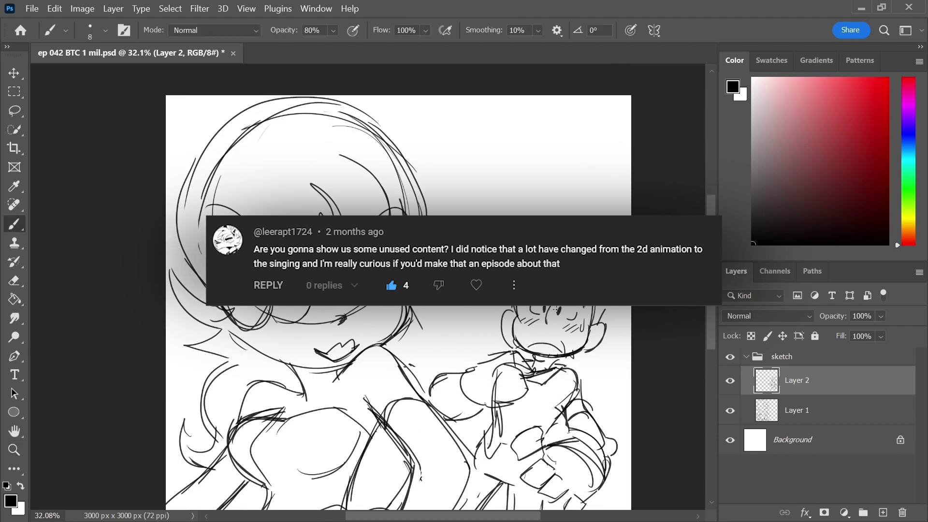
{"action": "left_click_drag", "start_coordinate": [586, 309], "coordinate": [575, 295]}
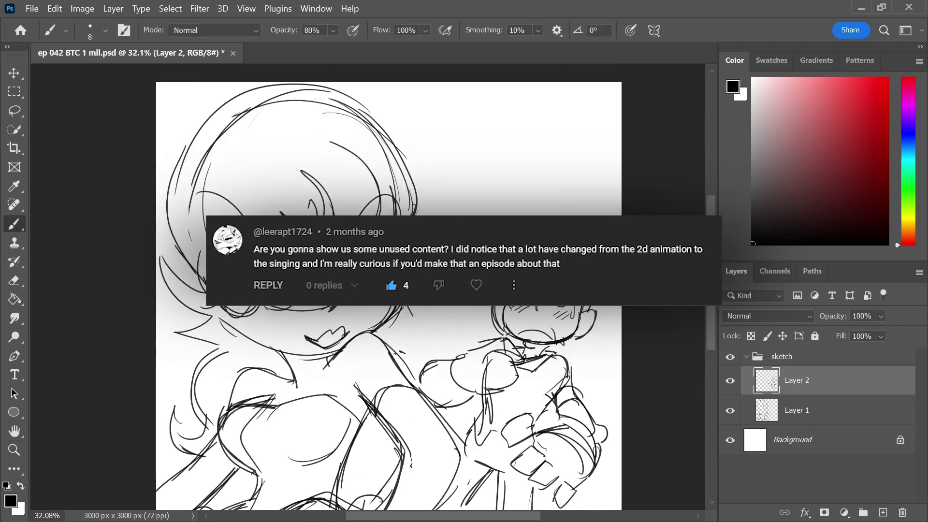
{"action": "key", "text": "ctrl+space"}
{"action": "mouse_move", "coordinate": [561, 215]}
{"action": "left_mouse_down"}
{"action": "mouse_move", "coordinate": [533, 214]}
{"action": "mouse_move", "coordinate": [546, 213]}
{"action": "left_mouse_up"}
Create a new layer above Layer 2 and sketch a nearly horizontal ground line behind the figures near the canvas bottom
{"action": "left_click", "coordinate": [883, 512]}
{"action": "left_click_drag", "start_coordinate": [441, 464], "coordinate": [604, 474]}
{"action": "left_click_drag", "start_coordinate": [447, 464], "coordinate": [605, 474]}
{"action": "left_click_drag", "start_coordinate": [446, 472], "coordinate": [605, 476]}
{"action": "left_click_drag", "start_coordinate": [445, 473], "coordinate": [605, 476]}
{"action": "left_click_drag", "start_coordinate": [367, 116], "coordinate": [604, 143]}
{"action": "key", "text": "ctrl+z"}
Sketch pointed horn-like shapes on top of the large figure's head on Layer 1
{"action": "left_click", "coordinate": [792, 439]}
{"action": "left_click_drag", "start_coordinate": [423, 163], "coordinate": [419, 94]}
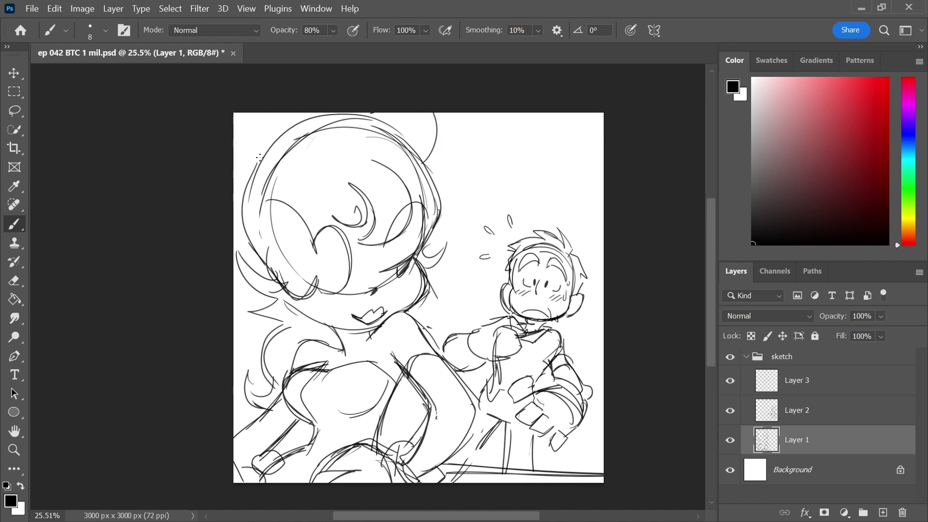
{"action": "key", "text": "ctrl+z"}
{"action": "mouse_move", "coordinate": [437, 123]}
{"action": "left_mouse_down"}
{"action": "mouse_move", "coordinate": [428, 178]}
{"action": "mouse_move", "coordinate": [434, 172]}
{"action": "left_mouse_up"}
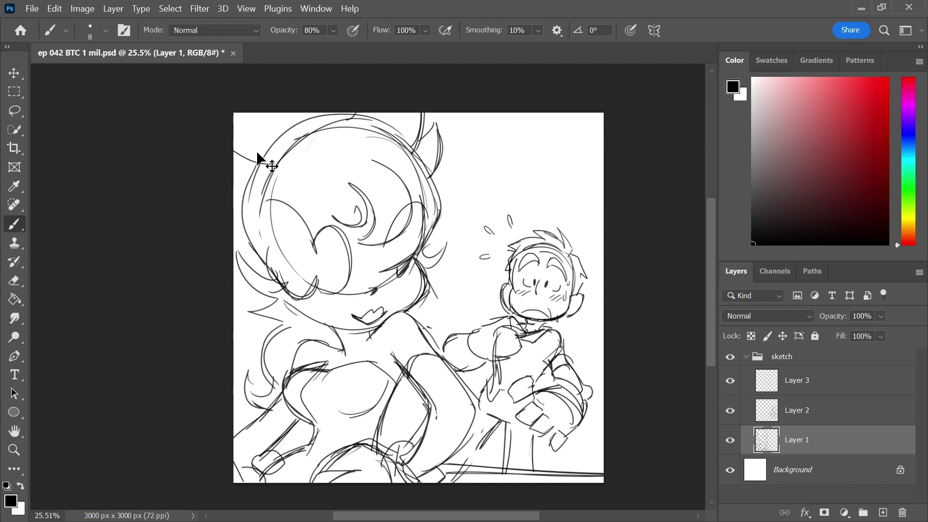
Flip the sketch group horizontally again so the large figure returns to the right side
{"action": "left_click", "coordinate": [788, 360]}
{"action": "left_click", "coordinate": [55, 8]}
{"action": "left_click", "coordinate": [306, 315]}
Erase part of the near horn on Layer 1 and redraw the far horn's base on the head's right side
{"action": "left_click", "coordinate": [805, 448]}
{"action": "key", "text": "e"}
{"action": "mouse_move", "coordinate": [410, 124]}
{"action": "left_mouse_down"}
{"action": "mouse_move", "coordinate": [398, 155]}
{"action": "mouse_move", "coordinate": [424, 127]}
{"action": "mouse_move", "coordinate": [424, 143]}
{"action": "left_mouse_up"}
{"action": "key", "text": "b"}
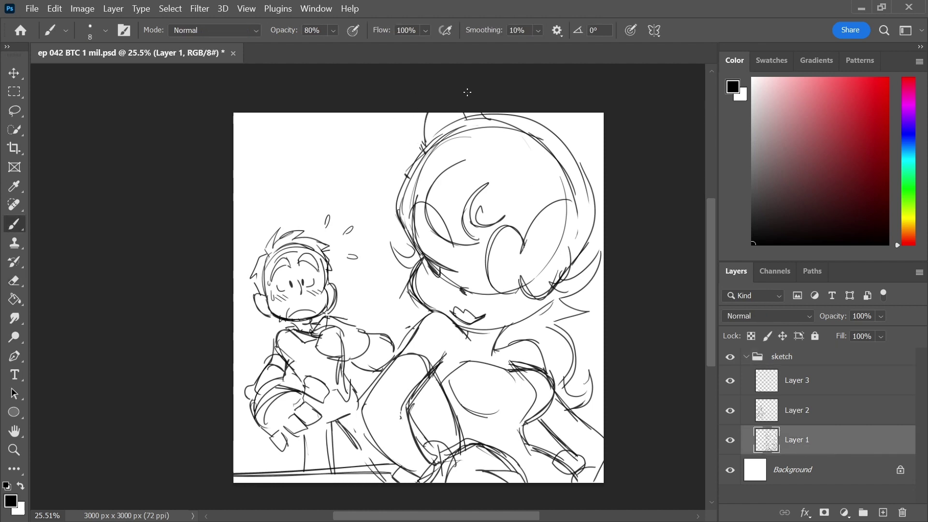
{"action": "mouse_move", "coordinate": [562, 144]}
{"action": "left_mouse_down"}
{"action": "mouse_move", "coordinate": [576, 203]}
{"action": "mouse_move", "coordinate": [588, 198]}
{"action": "left_mouse_up"}
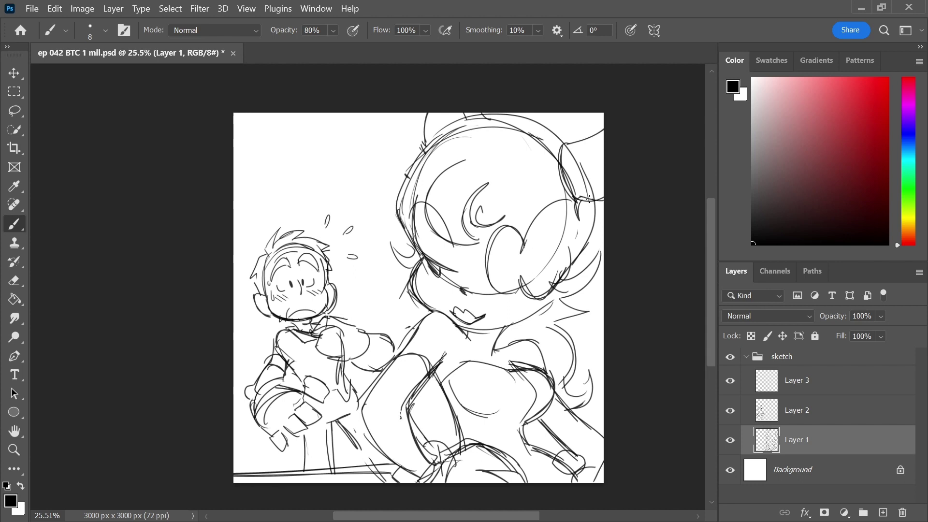
Rework the small figure's hand and waist on Layer 2 and nudge the figure toward the large one
{"action": "left_click", "coordinate": [817, 415]}
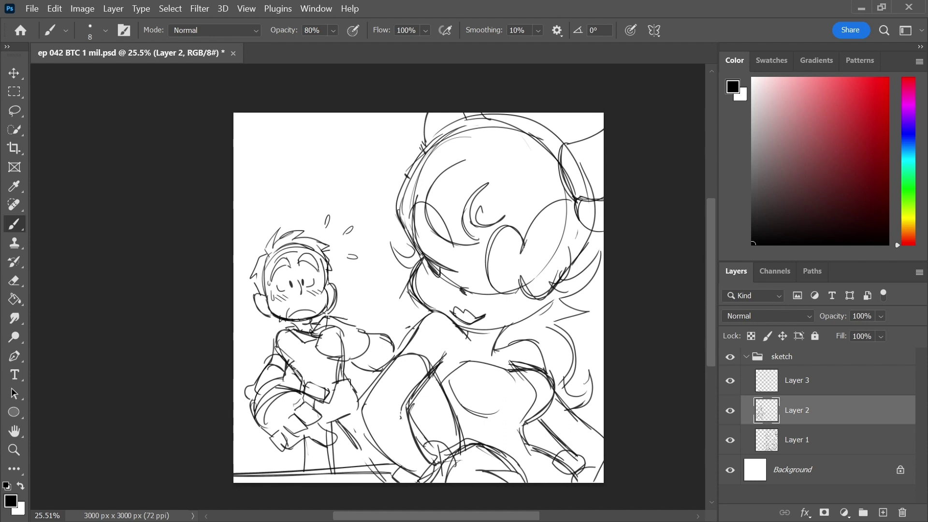
{"action": "key", "text": "ctrl+shift+Right"}
{"action": "key", "text": "ctrl+shift+Right"}
{"action": "key", "text": "ctrl+shift+Right"}
{"action": "key", "text": "ctrl+shift+Right"}
{"action": "key", "text": "ctrl+shift+Right"}
{"action": "key", "text": "ctrl+shift+Right"}
{"action": "key", "text": "ctrl+shift+Right"}
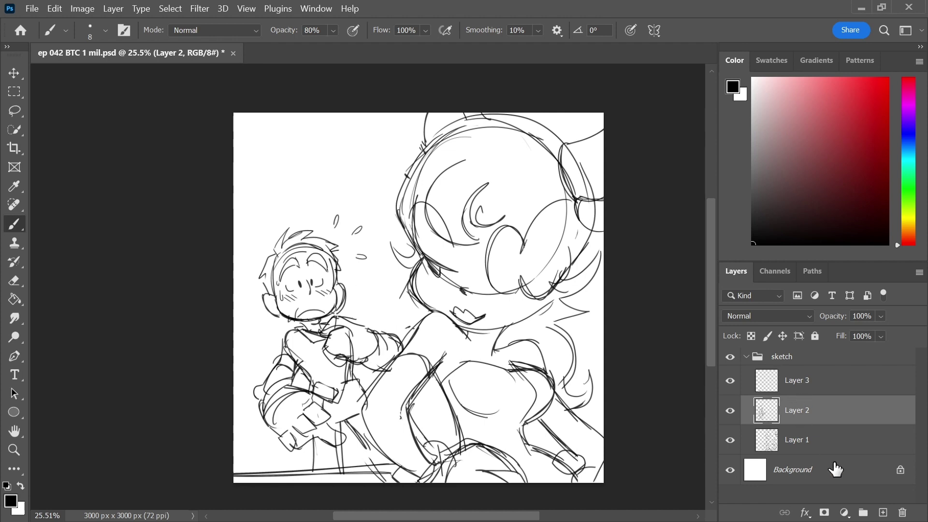
Scale the whole sketch group down slightly from its upper-left corner and make Layer 1 active for drawing
{"action": "left_click", "coordinate": [773, 359]}
{"action": "key", "text": "ctrl+t"}
{"action": "left_click_drag", "start_coordinate": [236, 114], "coordinate": [241, 119]}
{"action": "key", "text": "Return"}
{"action": "key", "text": "b"}
{"action": "left_click", "coordinate": [817, 449]}
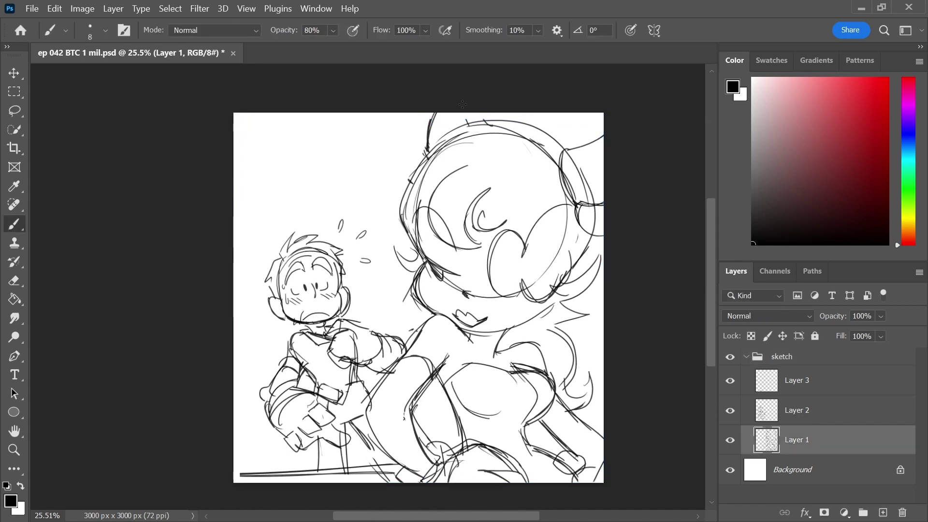
Sketch curved lines across the top of the large head on Layer 1 and a gently slanting background line across the upper canvas on Layer 3
{"action": "mouse_move", "coordinate": [418, 111]}
{"action": "left_mouse_down"}
{"action": "mouse_move", "coordinate": [614, 148]}
{"action": "mouse_move", "coordinate": [624, 135]}
{"action": "left_mouse_up"}
{"action": "left_click_drag", "start_coordinate": [590, 193], "coordinate": [599, 198]}
{"action": "left_click", "coordinate": [795, 374]}
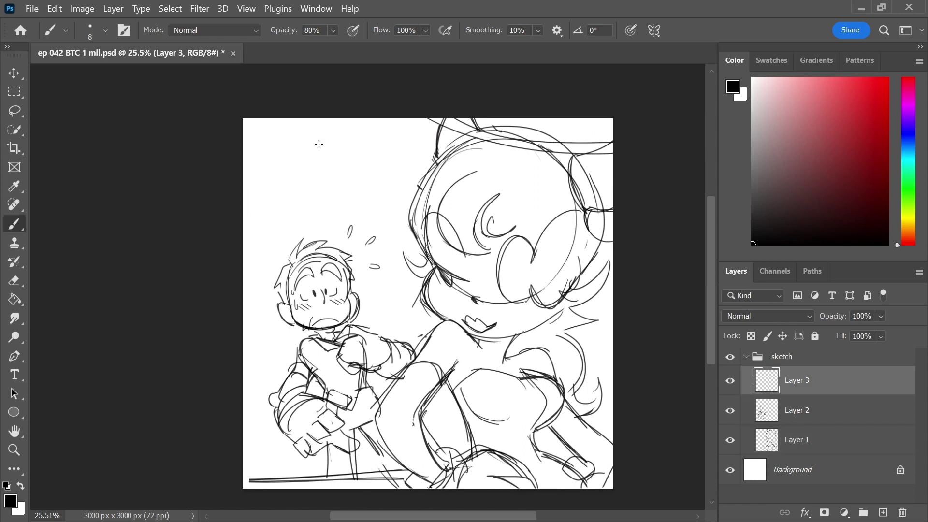
{"action": "left_click_drag", "start_coordinate": [241, 161], "coordinate": [492, 118]}
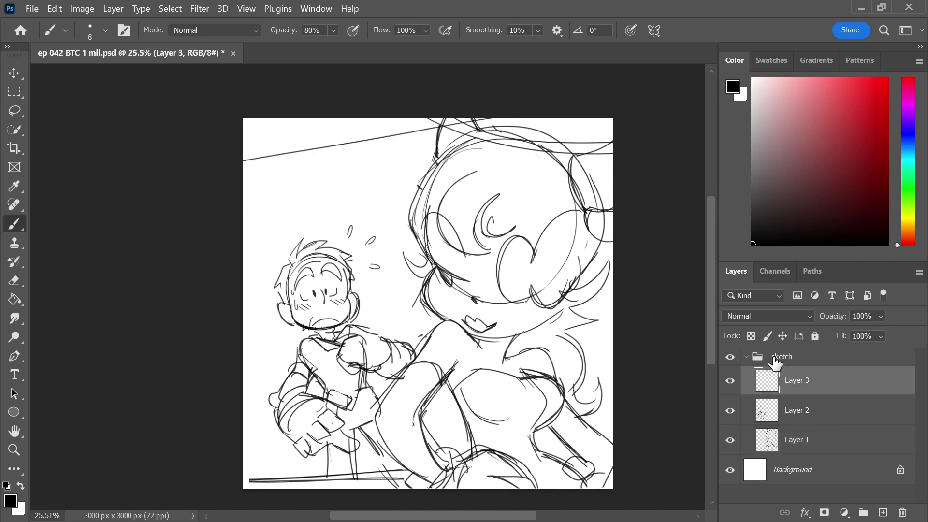
{"action": "key", "text": "ctrl+z"}
{"action": "left_click_drag", "start_coordinate": [240, 159], "coordinate": [623, 124]}
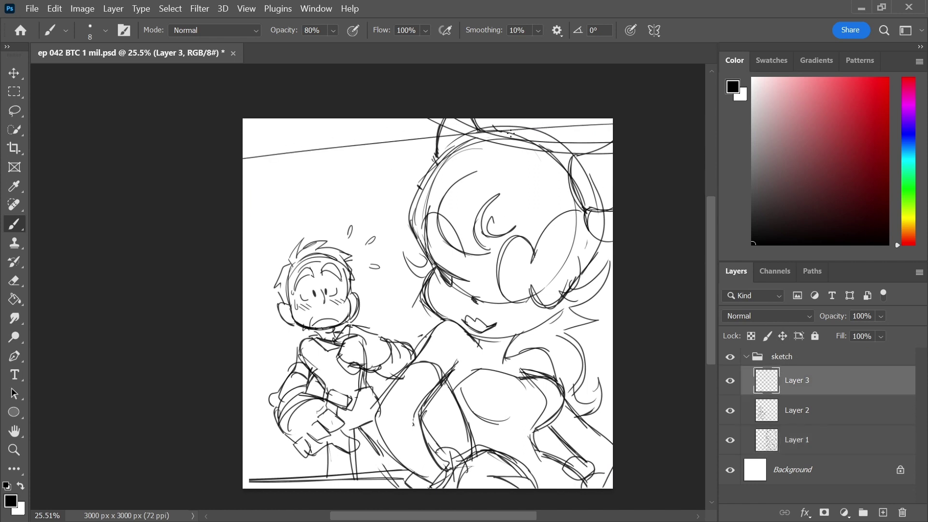
Sketch a slanting floor line across the bottom of the canvas on Layer 3 and erase the parts crossing the large figure
{"action": "left_click_drag", "start_coordinate": [232, 482], "coordinate": [624, 456]}
{"action": "key", "text": "e"}
{"action": "left_click_drag", "start_coordinate": [421, 476], "coordinate": [478, 472]}
{"action": "left_click_drag", "start_coordinate": [583, 460], "coordinate": [624, 457]}
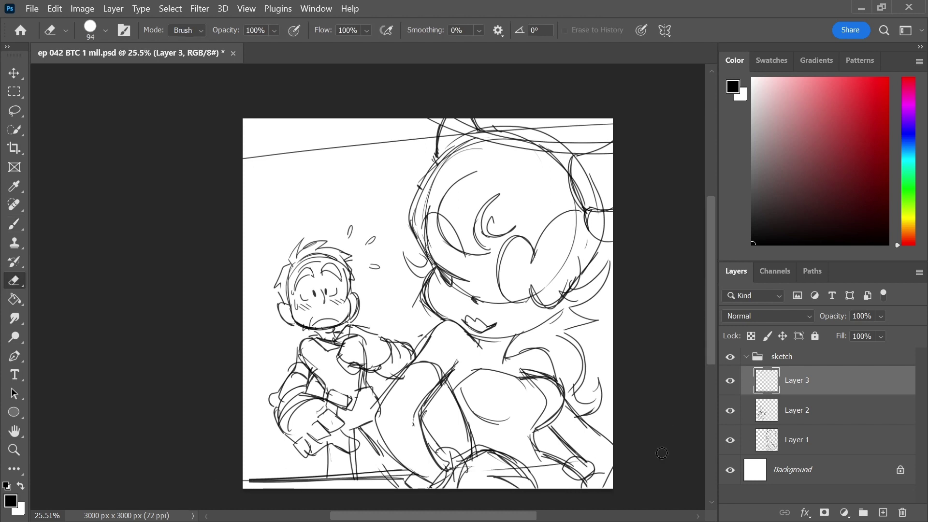
Create a group named cleans above the sketch group and sketch a pointed collar shape at the large figure's neckline on Layer 1
{"action": "left_click", "coordinate": [786, 361]}
{"action": "key", "text": "ctrl+g"}
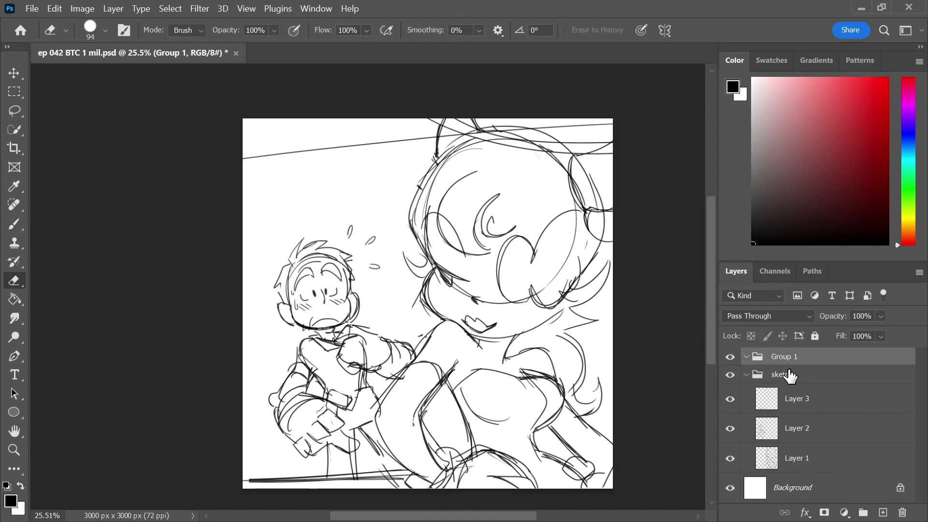
{"action": "double_click", "coordinate": [785, 357]}
{"action": "type", "text": "cleans"}
{"action": "key", "text": "Return"}
{"action": "left_click", "coordinate": [795, 458]}
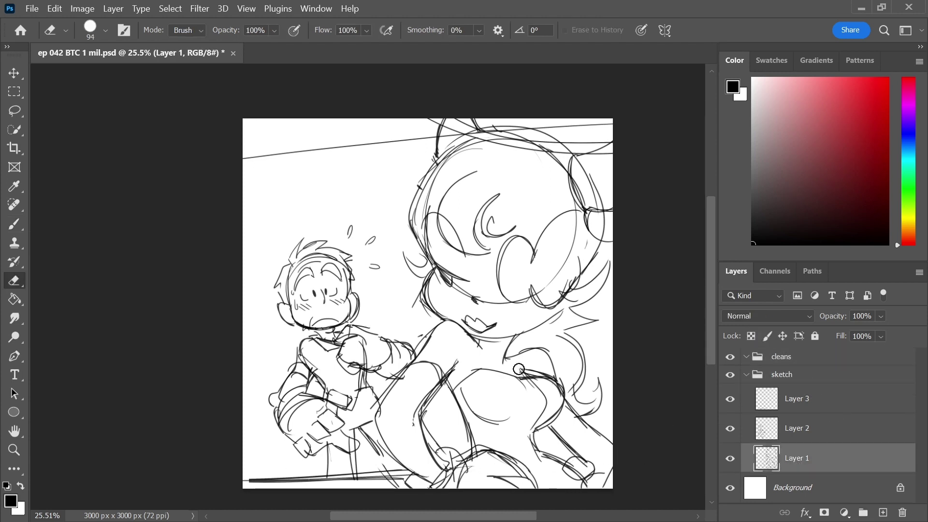
{"action": "key", "text": "b"}
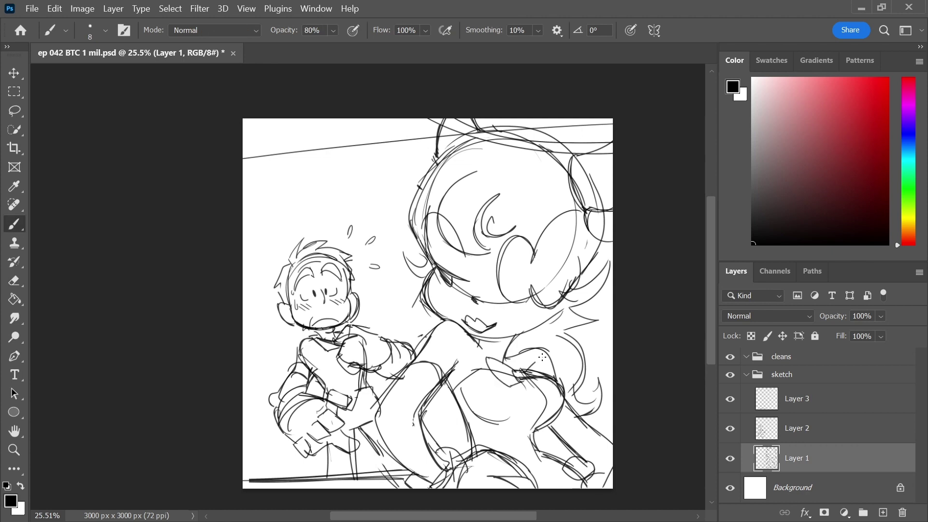
Collapse the sketch group, lower its opacity until its lines are faint, and add a new layer inside the cleans group
{"action": "left_click", "coordinate": [746, 375]}
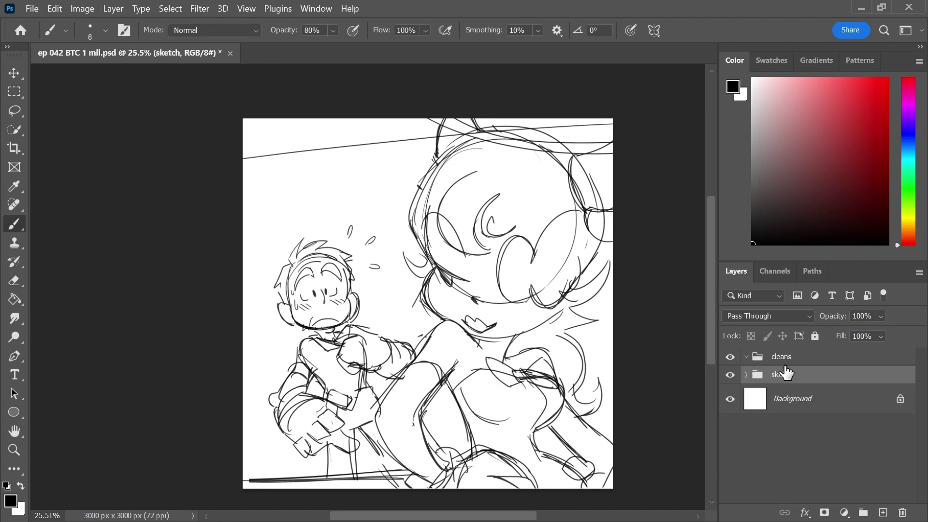
{"action": "left_click_drag", "start_coordinate": [844, 334], "coordinate": [817, 347]}
{"action": "left_click", "coordinate": [775, 360]}
{"action": "left_click", "coordinate": [883, 512]}
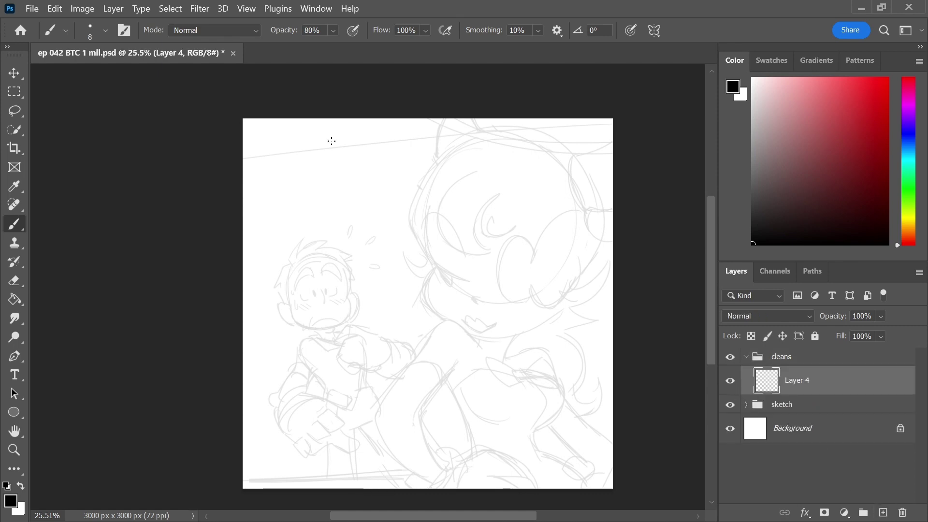
Set the brush to a solid round tip at 100% opacity, slightly smaller than 15 px, for inking the small man's face
{"action": "left_click", "coordinate": [105, 31]}
{"action": "key", "text": "0"}
{"action": "key", "text": "z"}
{"action": "left_click_drag", "start_coordinate": [538, 254], "coordinate": [560, 256]}
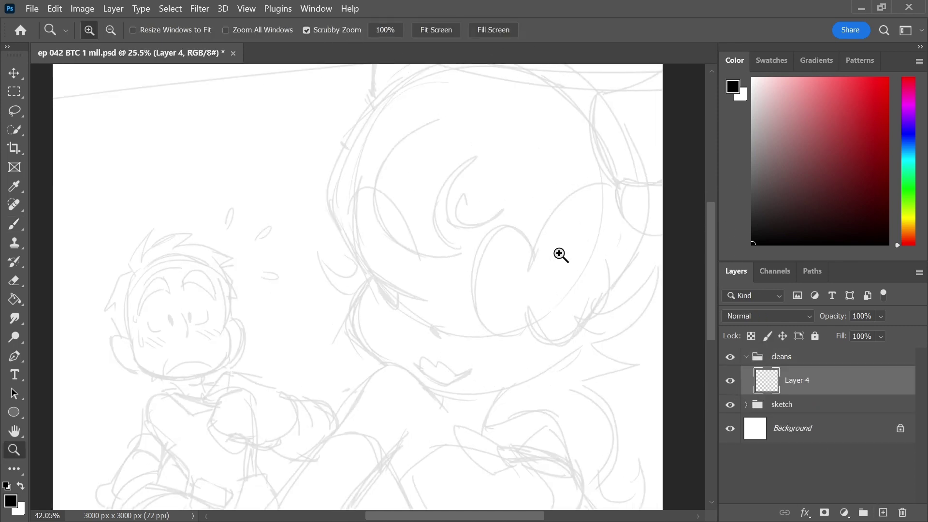
{"action": "key", "text": "space"}
{"action": "left_click_drag", "start_coordinate": [346, 224], "coordinate": [499, 174]}
{"action": "key", "text": "z"}
{"action": "left_click_drag", "start_coordinate": [347, 261], "coordinate": [390, 262]}
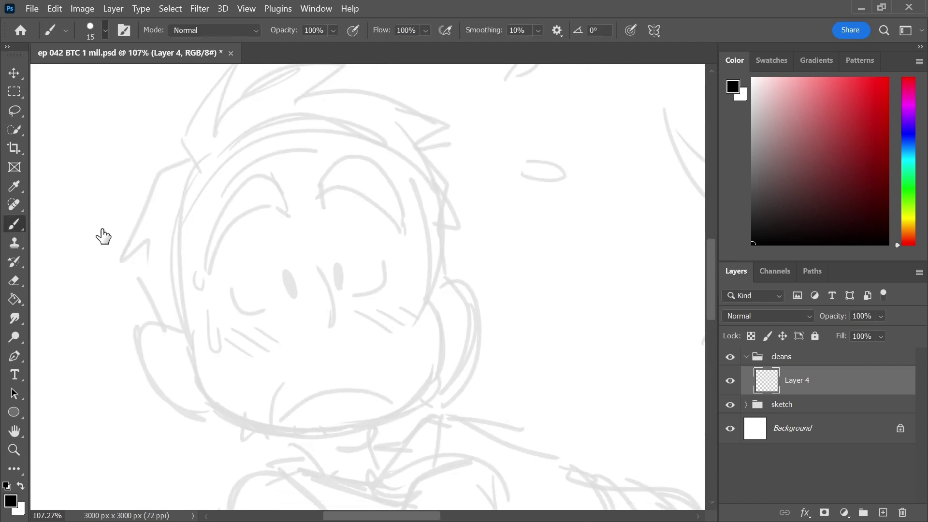
{"action": "key", "text": "bracketleft"}
{"action": "key", "text": "bracketleft"}
{"action": "key", "text": "bracketleft"}
{"action": "left_click_drag", "start_coordinate": [437, 244], "coordinate": [432, 306]}
{"action": "key", "text": "ctrl+z"}
{"action": "left_click_drag", "start_coordinate": [421, 193], "coordinate": [430, 314]}
{"action": "key", "text": "ctrl+z"}
{"action": "mouse_move", "coordinate": [418, 196]}
{"action": "left_mouse_down"}
{"action": "mouse_move", "coordinate": [432, 305]}
{"action": "mouse_move", "coordinate": [419, 400]}
{"action": "left_mouse_up"}
{"action": "mouse_move", "coordinate": [191, 342]}
{"action": "left_mouse_down"}
{"action": "mouse_move", "coordinate": [195, 372]}
{"action": "mouse_move", "coordinate": [353, 437]}
{"action": "mouse_move", "coordinate": [197, 373]}
{"action": "mouse_move", "coordinate": [317, 436]}
{"action": "mouse_move", "coordinate": [219, 409]}
{"action": "mouse_move", "coordinate": [261, 431]}
{"action": "left_mouse_up"}
{"action": "key", "text": "ctrl+z"}
{"action": "key", "text": "ctrl+z"}
{"action": "left_click_drag", "start_coordinate": [208, 402], "coordinate": [378, 425]}
{"action": "key", "text": "ctrl+z"}
{"action": "key", "text": "ctrl+z"}
{"action": "key", "text": "ctrl+z"}
{"action": "key", "text": "ctrl+z"}
{"action": "key", "text": "ctrl+z"}
Ink the small man's cheeks, jaw and chin on Layer 4 as one thick continuous curve with a 12 px brush
{"action": "key", "text": "bracketright"}
{"action": "mouse_move", "coordinate": [429, 297]}
{"action": "left_mouse_down"}
{"action": "mouse_move", "coordinate": [441, 339]}
{"action": "mouse_move", "coordinate": [408, 411]}
{"action": "left_mouse_up"}
{"action": "mouse_move", "coordinate": [192, 337]}
{"action": "left_mouse_down"}
{"action": "mouse_move", "coordinate": [196, 363]}
{"action": "mouse_move", "coordinate": [324, 434]}
{"action": "left_mouse_up"}
{"action": "key", "text": "ctrl+z"}
{"action": "key", "text": "ctrl+z"}
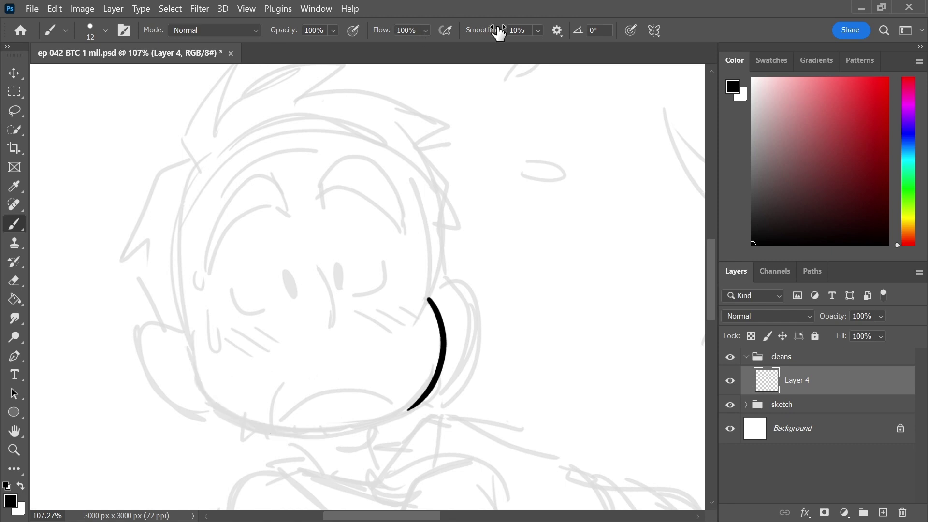
{"action": "mouse_move", "coordinate": [191, 339]}
{"action": "left_mouse_down"}
{"action": "mouse_move", "coordinate": [257, 426]}
{"action": "mouse_move", "coordinate": [359, 428]}
{"action": "mouse_move", "coordinate": [403, 412]}
{"action": "left_mouse_up"}
{"action": "key", "text": "ctrl+z"}
{"action": "left_click_drag", "start_coordinate": [224, 413], "coordinate": [423, 405]}
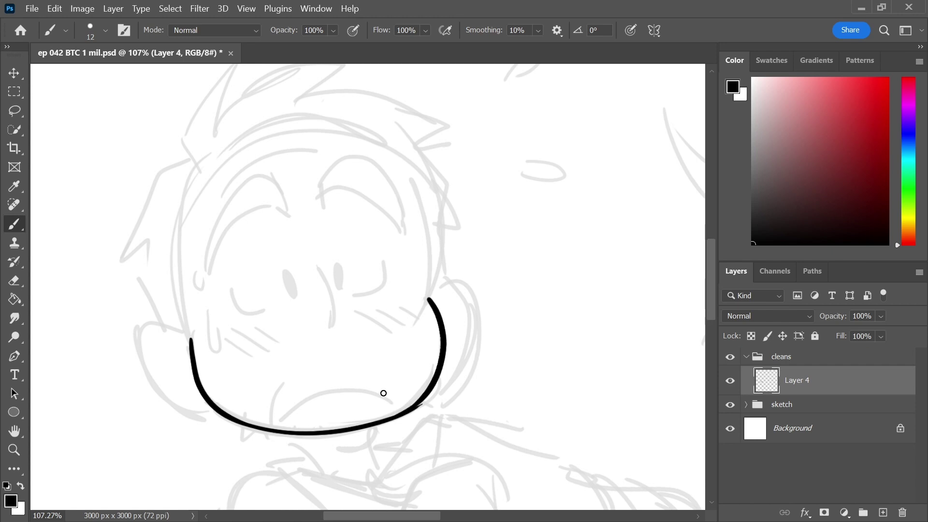
{"action": "key", "text": "e"}
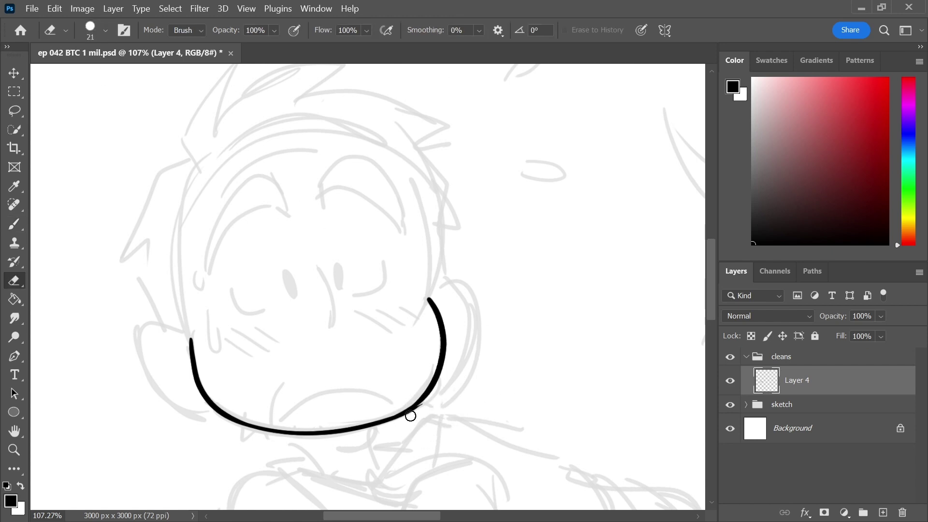
Ink the small man's pointed nose, two solid oval pupils and the curved creases beneath both eyes
{"action": "key", "text": "b"}
{"action": "left_click_drag", "start_coordinate": [315, 262], "coordinate": [330, 331]}
{"action": "left_click_drag", "start_coordinate": [288, 276], "coordinate": [285, 270]}
{"action": "left_click_drag", "start_coordinate": [341, 265], "coordinate": [344, 282]}
{"action": "mouse_move", "coordinate": [232, 287]}
{"action": "left_mouse_down"}
{"action": "mouse_move", "coordinate": [270, 308]}
{"action": "mouse_move", "coordinate": [256, 318]}
{"action": "left_mouse_up"}
{"action": "key", "text": "ctrl+z"}
{"action": "left_click_drag", "start_coordinate": [384, 262], "coordinate": [354, 296]}
{"action": "key", "text": "ctrl+z"}
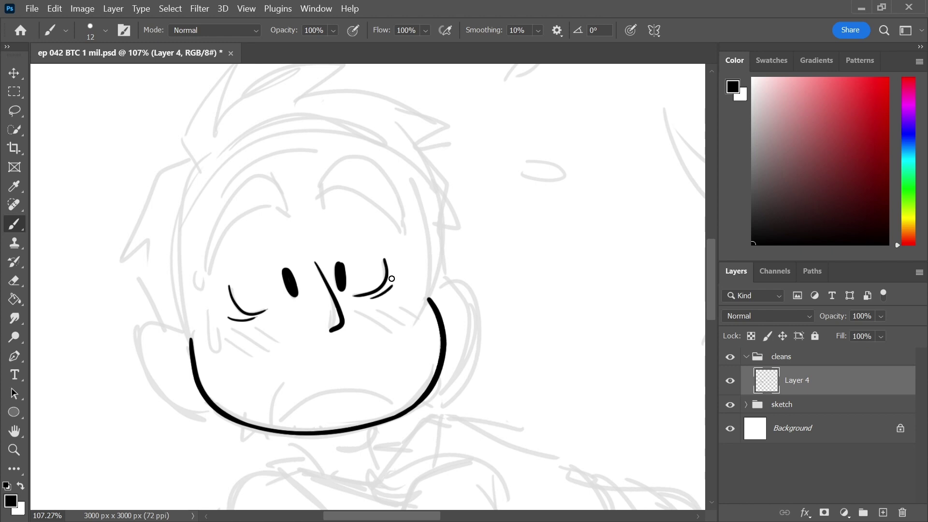
Ink the small man's two thick arched eyebrows and his frowning mouth with a crease at its corner
{"action": "mouse_move", "coordinate": [278, 177]}
{"action": "left_mouse_down"}
{"action": "mouse_move", "coordinate": [287, 211]}
{"action": "mouse_move", "coordinate": [221, 193]}
{"action": "mouse_move", "coordinate": [208, 269]}
{"action": "mouse_move", "coordinate": [226, 234]}
{"action": "mouse_move", "coordinate": [381, 158]}
{"action": "mouse_move", "coordinate": [406, 215]}
{"action": "left_mouse_up"}
{"action": "mouse_move", "coordinate": [339, 188]}
{"action": "left_mouse_down"}
{"action": "mouse_move", "coordinate": [394, 223]}
{"action": "mouse_move", "coordinate": [397, 213]}
{"action": "left_mouse_up"}
{"action": "key", "text": "ctrl+z"}
{"action": "left_click_drag", "start_coordinate": [284, 420], "coordinate": [396, 402]}
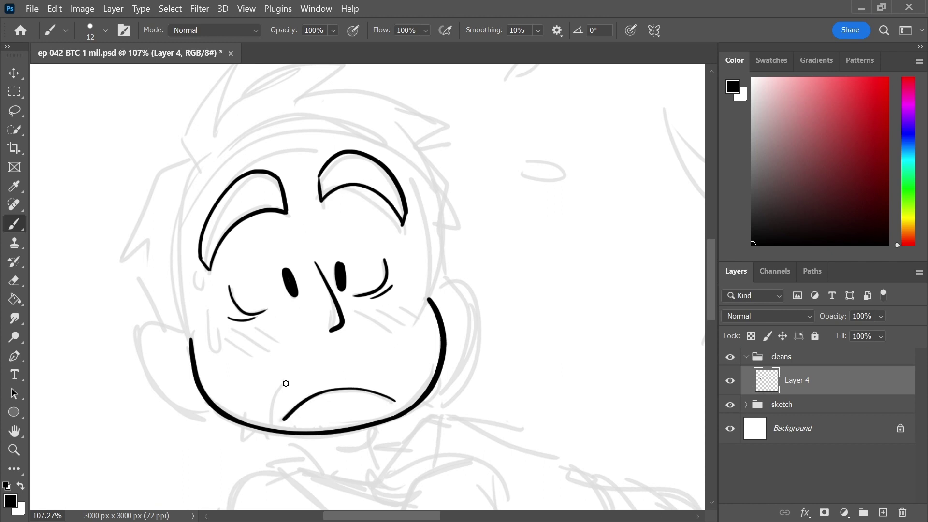
{"action": "left_click_drag", "start_coordinate": [283, 386], "coordinate": [276, 423]}
Ink the face's upper edge on the side toward the large figure, plus the spiky front tuft and hair strokes over the forehead
{"action": "left_click_drag", "start_coordinate": [408, 177], "coordinate": [427, 294]}
{"action": "left_click_drag", "start_coordinate": [447, 200], "coordinate": [466, 254]}
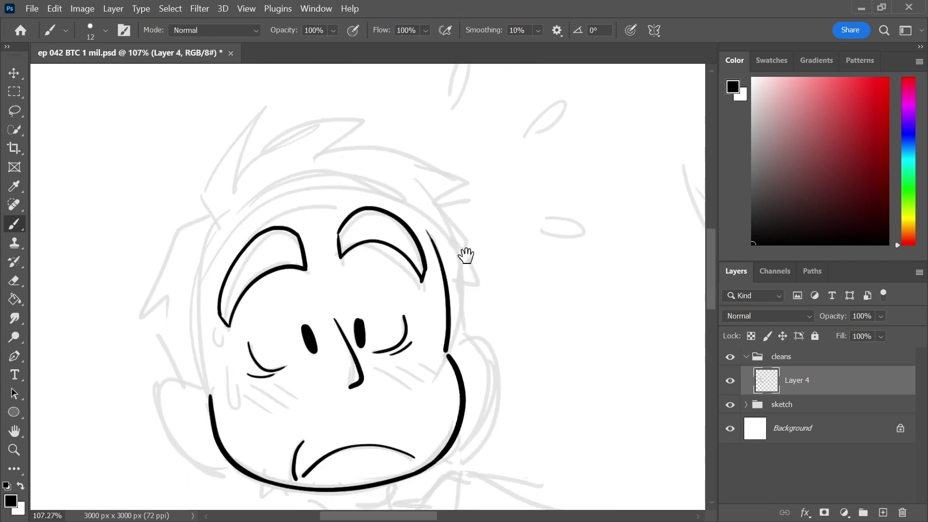
{"action": "mouse_move", "coordinate": [234, 213]}
{"action": "left_mouse_down"}
{"action": "mouse_move", "coordinate": [243, 236]}
{"action": "mouse_move", "coordinate": [313, 142]}
{"action": "left_mouse_up"}
{"action": "key", "text": "ctrl+z"}
{"action": "key", "text": "ctrl+z"}
{"action": "left_click_drag", "start_coordinate": [229, 207], "coordinate": [243, 223]}
{"action": "left_click_drag", "start_coordinate": [230, 206], "coordinate": [265, 141]}
{"action": "mouse_move", "coordinate": [265, 140]}
{"action": "left_mouse_down"}
{"action": "mouse_move", "coordinate": [243, 221]}
{"action": "mouse_move", "coordinate": [284, 160]}
{"action": "left_mouse_up"}
{"action": "mouse_move", "coordinate": [284, 161]}
{"action": "left_mouse_down"}
{"action": "mouse_move", "coordinate": [249, 203]}
{"action": "mouse_move", "coordinate": [368, 180]}
{"action": "mouse_move", "coordinate": [353, 187]}
{"action": "left_mouse_up"}
{"action": "key", "text": "ctrl+z"}
{"action": "mouse_move", "coordinate": [251, 206]}
{"action": "left_mouse_down"}
{"action": "mouse_move", "coordinate": [315, 181]}
{"action": "mouse_move", "coordinate": [378, 188]}
{"action": "mouse_move", "coordinate": [454, 236]}
{"action": "left_mouse_up"}
{"action": "left_click_drag", "start_coordinate": [405, 211], "coordinate": [450, 257]}
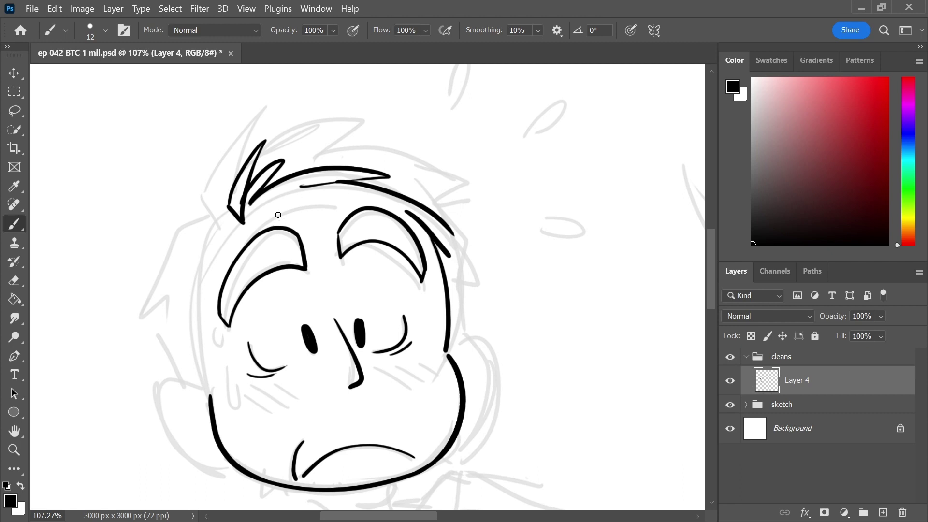
Ink the small man's forehead wrinkles and the hairline and sideburn on the side away from the large figure
{"action": "left_click_drag", "start_coordinate": [257, 226], "coordinate": [360, 205]}
{"action": "key", "text": "ctrl+z"}
{"action": "mouse_move", "coordinate": [261, 221]}
{"action": "left_mouse_down"}
{"action": "mouse_move", "coordinate": [322, 225]}
{"action": "mouse_move", "coordinate": [319, 214]}
{"action": "left_mouse_up"}
{"action": "left_click_drag", "start_coordinate": [210, 225], "coordinate": [197, 257]}
{"action": "left_click_drag", "start_coordinate": [239, 225], "coordinate": [203, 253]}
{"action": "key", "text": "ctrl+z"}
{"action": "key", "text": "ctrl+z"}
{"action": "mouse_move", "coordinate": [243, 223]}
{"action": "left_mouse_down"}
{"action": "mouse_move", "coordinate": [189, 261]}
{"action": "mouse_move", "coordinate": [236, 230]}
{"action": "mouse_move", "coordinate": [199, 285]}
{"action": "left_mouse_up"}
{"action": "left_click_drag", "start_coordinate": [215, 250], "coordinate": [202, 381]}
Ink both of the small man's ears with their inner folds and the remaining sideburn
{"action": "mouse_move", "coordinate": [214, 364]}
{"action": "left_mouse_down"}
{"action": "mouse_move", "coordinate": [207, 395]}
{"action": "mouse_move", "coordinate": [215, 470]}
{"action": "mouse_move", "coordinate": [231, 459]}
{"action": "left_mouse_up"}
{"action": "left_click_drag", "start_coordinate": [456, 266], "coordinate": [449, 357]}
{"action": "mouse_move", "coordinate": [453, 346]}
{"action": "left_mouse_down"}
{"action": "mouse_move", "coordinate": [471, 329]}
{"action": "mouse_move", "coordinate": [457, 441]}
{"action": "mouse_move", "coordinate": [512, 247]}
{"action": "left_mouse_up"}
{"action": "key", "text": "ctrl+z"}
{"action": "mouse_move", "coordinate": [245, 314]}
{"action": "left_mouse_down"}
{"action": "mouse_move", "coordinate": [225, 344]}
{"action": "mouse_move", "coordinate": [260, 363]}
{"action": "left_mouse_up"}
{"action": "left_click_drag", "start_coordinate": [328, 200], "coordinate": [379, 304]}
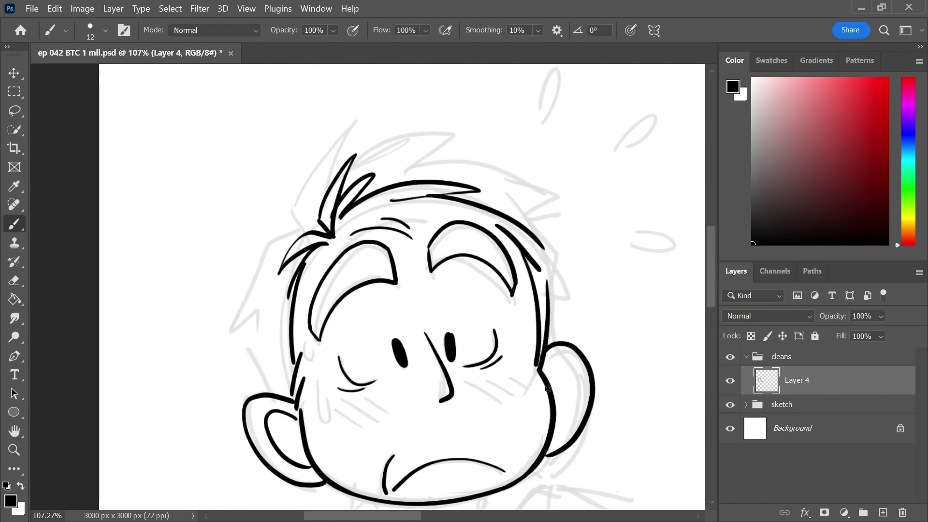
{"action": "left_click_drag", "start_coordinate": [549, 384], "coordinate": [579, 412]}
Ink the spiky outer silhouette of the small man's hair over the top and down both sides of the head
{"action": "mouse_move", "coordinate": [283, 211]}
{"action": "left_mouse_down"}
{"action": "mouse_move", "coordinate": [344, 141]}
{"action": "mouse_move", "coordinate": [331, 175]}
{"action": "left_mouse_up"}
{"action": "mouse_move", "coordinate": [357, 162]}
{"action": "left_mouse_down"}
{"action": "mouse_move", "coordinate": [456, 144]}
{"action": "mouse_move", "coordinate": [537, 217]}
{"action": "mouse_move", "coordinate": [554, 274]}
{"action": "left_mouse_up"}
{"action": "mouse_move", "coordinate": [268, 224]}
{"action": "left_mouse_down"}
{"action": "mouse_move", "coordinate": [234, 313]}
{"action": "mouse_move", "coordinate": [274, 396]}
{"action": "left_mouse_up"}
{"action": "left_click_drag", "start_coordinate": [407, 258], "coordinate": [364, 193]}
{"action": "key", "text": "ctrl+z"}
{"action": "mouse_move", "coordinate": [207, 286]}
{"action": "left_mouse_down"}
{"action": "mouse_move", "coordinate": [216, 282]}
{"action": "mouse_move", "coordinate": [230, 328]}
{"action": "left_mouse_up"}
{"action": "key", "text": "z"}
{"action": "mouse_move", "coordinate": [441, 257]}
{"action": "left_mouse_down"}
{"action": "mouse_move", "coordinate": [429, 238]}
{"action": "mouse_move", "coordinate": [440, 242]}
{"action": "left_mouse_up"}
{"action": "key", "text": "ctrl+z"}
{"action": "key", "text": "b"}
{"action": "key", "text": "ctrl+z"}
Ink the small man's neck with its chin shadow line and the pointed shirt collar below it
{"action": "left_click_drag", "start_coordinate": [486, 192], "coordinate": [450, 155]}
{"action": "key", "text": "ctrl+z"}
{"action": "left_click_drag", "start_coordinate": [509, 196], "coordinate": [491, 157]}
{"action": "scroll", "coordinate": [407, 296], "scroll_direction": "up", "scroll_amount": 3}
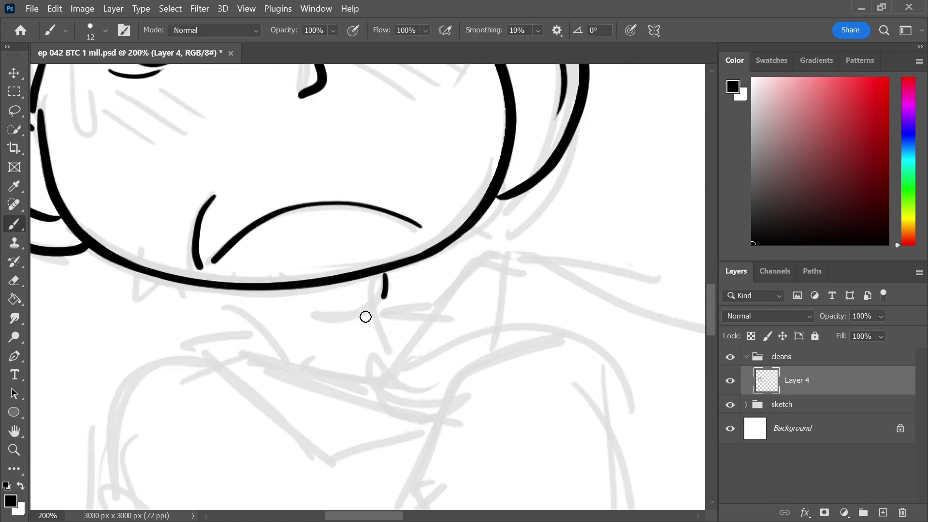
{"action": "key", "text": "ctrl+z"}
{"action": "left_click_drag", "start_coordinate": [385, 274], "coordinate": [325, 318]}
{"action": "mouse_move", "coordinate": [216, 289]}
{"action": "left_mouse_down"}
{"action": "mouse_move", "coordinate": [284, 359]}
{"action": "mouse_move", "coordinate": [387, 383]}
{"action": "left_mouse_up"}
{"action": "left_click_drag", "start_coordinate": [256, 326], "coordinate": [188, 341]}
{"action": "left_click_drag", "start_coordinate": [188, 340], "coordinate": [333, 463]}
{"action": "left_click_drag", "start_coordinate": [332, 463], "coordinate": [419, 433]}
Ink the curled hand at the small man's chest and the shoulder line rising beside his neck
{"action": "key", "text": "z"}
{"action": "mouse_move", "coordinate": [481, 348]}
{"action": "left_mouse_down"}
{"action": "mouse_move", "coordinate": [416, 346]}
{"action": "mouse_move", "coordinate": [507, 341]}
{"action": "mouse_move", "coordinate": [484, 316]}
{"action": "mouse_move", "coordinate": [428, 369]}
{"action": "left_mouse_up"}
{"action": "key", "text": "b"}
{"action": "mouse_move", "coordinate": [502, 352]}
{"action": "left_mouse_down"}
{"action": "mouse_move", "coordinate": [446, 421]}
{"action": "mouse_move", "coordinate": [493, 482]}
{"action": "mouse_move", "coordinate": [480, 443]}
{"action": "left_mouse_up"}
{"action": "left_click_drag", "start_coordinate": [495, 377], "coordinate": [350, 316]}
{"action": "left_click_drag", "start_coordinate": [374, 389], "coordinate": [461, 365]}
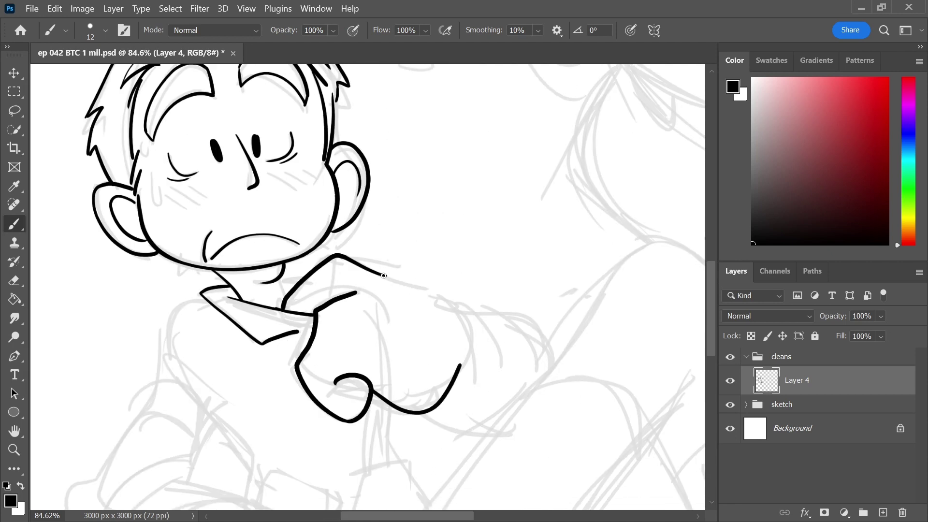
Ink the upper and lower edges of the sleeve nearest the large figure and add three curved fold lines
{"action": "mouse_move", "coordinate": [368, 268]}
{"action": "left_mouse_down"}
{"action": "mouse_move", "coordinate": [500, 305]}
{"action": "mouse_move", "coordinate": [551, 335]}
{"action": "mouse_move", "coordinate": [393, 278]}
{"action": "mouse_move", "coordinate": [562, 357]}
{"action": "mouse_move", "coordinate": [512, 304]}
{"action": "left_mouse_up"}
{"action": "key", "text": "ctrl+z"}
{"action": "key", "text": "e"}
{"action": "key", "text": "b"}
{"action": "left_click_drag", "start_coordinate": [413, 371], "coordinate": [545, 361]}
{"action": "left_click_drag", "start_coordinate": [455, 264], "coordinate": [465, 346]}
{"action": "mouse_move", "coordinate": [446, 261]}
{"action": "left_mouse_down"}
{"action": "mouse_move", "coordinate": [495, 325]}
{"action": "mouse_move", "coordinate": [496, 342]}
{"action": "left_mouse_up"}
{"action": "left_click_drag", "start_coordinate": [473, 264], "coordinate": [526, 329]}
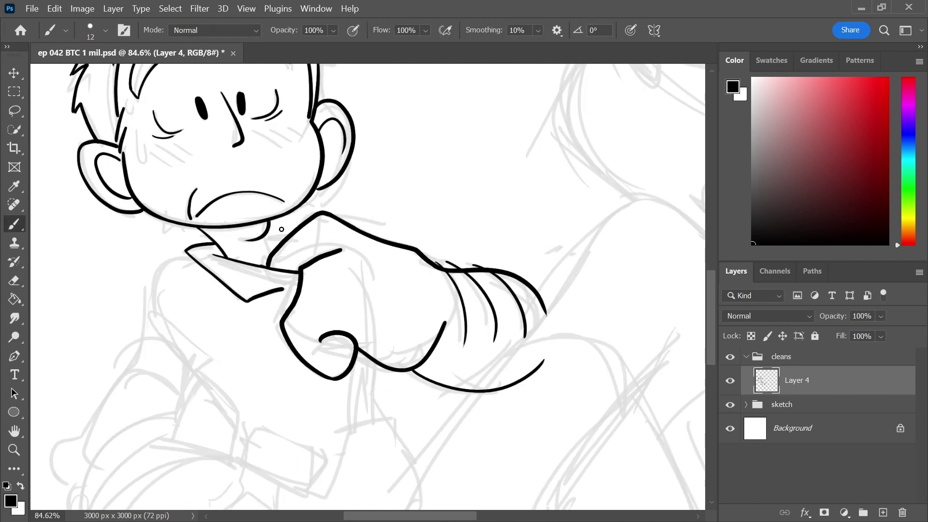
Redraw the lower edge of the small man's collar from its point toward the curled hand
{"action": "left_click_drag", "start_coordinate": [374, 227], "coordinate": [422, 245]}
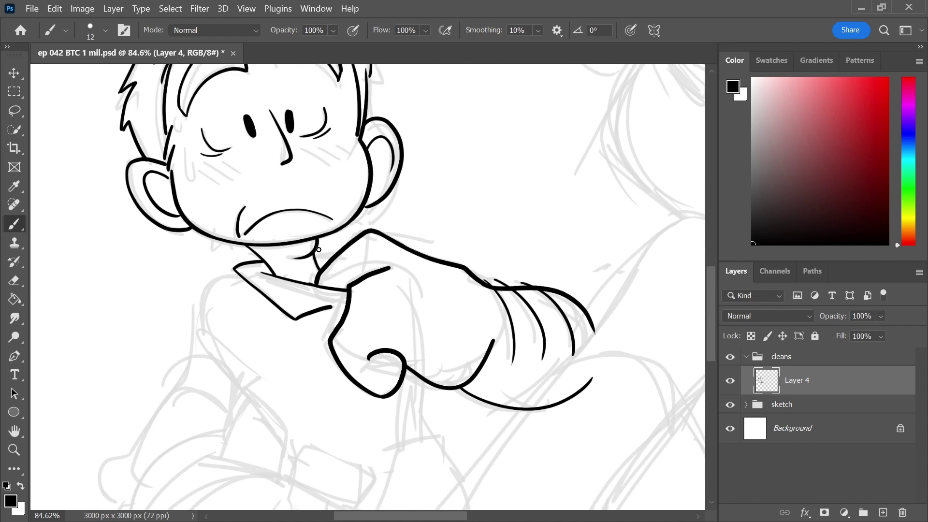
{"action": "left_click_drag", "start_coordinate": [316, 315], "coordinate": [345, 305]}
{"action": "key", "text": "b"}
{"action": "key", "text": "ctrl+z"}
{"action": "left_click_drag", "start_coordinate": [293, 320], "coordinate": [341, 305]}
Ink the small man's outer shoulder, short cuffed sleeve and bare arm down to the rounded elbow
{"action": "left_click_drag", "start_coordinate": [417, 208], "coordinate": [519, 209]}
{"action": "left_click_drag", "start_coordinate": [340, 274], "coordinate": [295, 344]}
{"action": "key", "text": "ctrl+z"}
{"action": "mouse_move", "coordinate": [341, 274]}
{"action": "left_mouse_down"}
{"action": "mouse_move", "coordinate": [288, 356]}
{"action": "mouse_move", "coordinate": [332, 379]}
{"action": "left_mouse_up"}
{"action": "key", "text": "ctrl+z"}
{"action": "mouse_move", "coordinate": [271, 371]}
{"action": "left_mouse_down"}
{"action": "mouse_move", "coordinate": [346, 411]}
{"action": "mouse_move", "coordinate": [263, 398]}
{"action": "mouse_move", "coordinate": [335, 433]}
{"action": "left_mouse_up"}
{"action": "key", "text": "ctrl+z"}
{"action": "mouse_move", "coordinate": [270, 401]}
{"action": "left_mouse_down"}
{"action": "mouse_move", "coordinate": [303, 394]}
{"action": "mouse_move", "coordinate": [335, 437]}
{"action": "left_mouse_up"}
{"action": "left_click_drag", "start_coordinate": [448, 214], "coordinate": [534, 61]}
{"action": "mouse_move", "coordinate": [355, 244]}
{"action": "left_mouse_down"}
{"action": "mouse_move", "coordinate": [322, 296]}
{"action": "mouse_move", "coordinate": [308, 356]}
{"action": "left_mouse_up"}
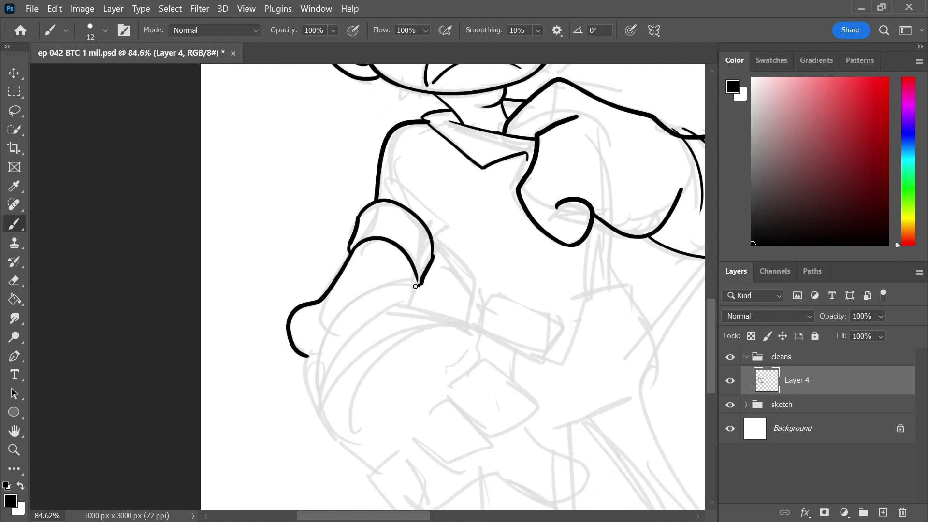
Ink the upper and lower edges of the small man's forearm from the elbow to the lowered hand
{"action": "left_click_drag", "start_coordinate": [388, 308], "coordinate": [468, 326]}
{"action": "key", "text": "ctrl+z"}
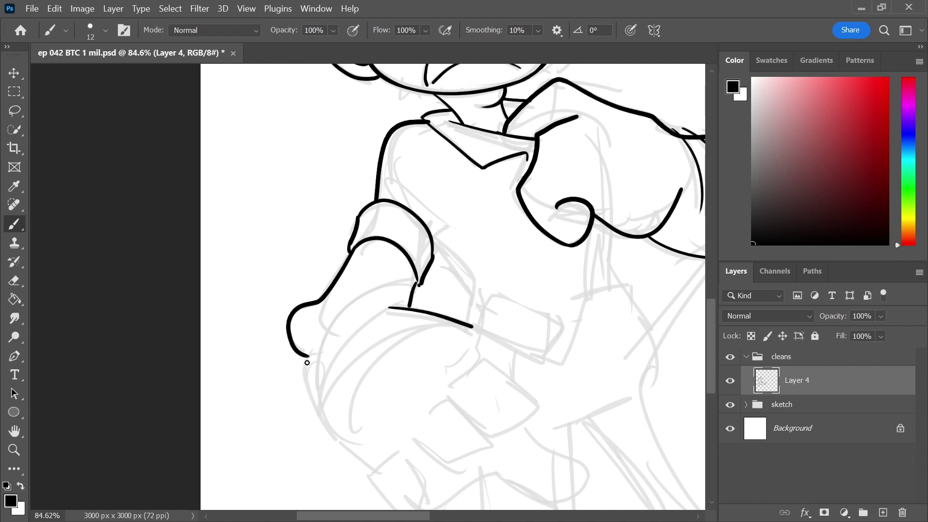
{"action": "left_click_drag", "start_coordinate": [308, 359], "coordinate": [373, 467]}
Ink the rounded fingers of the small man's lowered hand and the short line joining the lower fingers
{"action": "scroll", "coordinate": [448, 178], "scroll_direction": "down", "scroll_amount": 3}
{"action": "scroll", "coordinate": [448, 177], "scroll_direction": "right", "scroll_amount": 2}
{"action": "mouse_move", "coordinate": [439, 276]}
{"action": "left_mouse_down"}
{"action": "mouse_move", "coordinate": [466, 208]}
{"action": "mouse_move", "coordinate": [458, 251]}
{"action": "mouse_move", "coordinate": [449, 249]}
{"action": "left_mouse_up"}
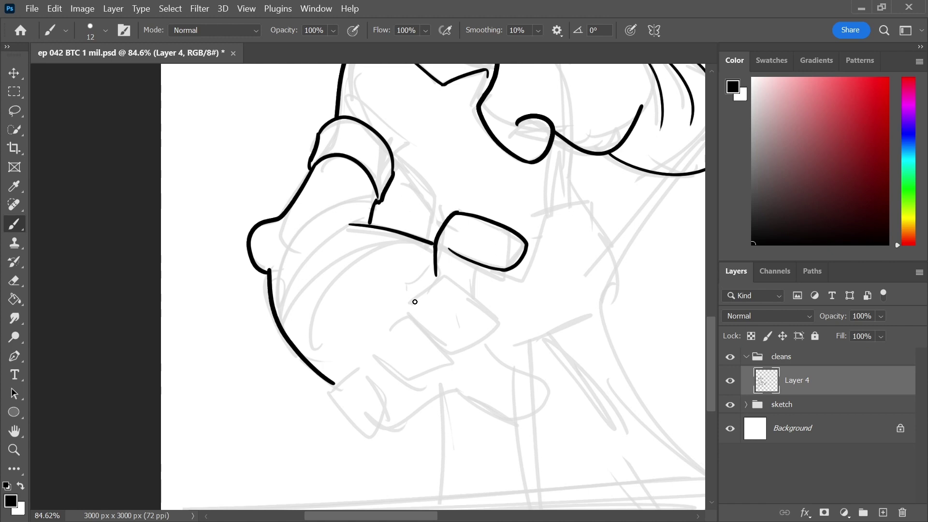
{"action": "mouse_move", "coordinate": [416, 300]}
{"action": "left_mouse_down"}
{"action": "mouse_move", "coordinate": [478, 343]}
{"action": "mouse_move", "coordinate": [422, 321]}
{"action": "mouse_move", "coordinate": [381, 332]}
{"action": "mouse_move", "coordinate": [386, 353]}
{"action": "mouse_move", "coordinate": [449, 358]}
{"action": "mouse_move", "coordinate": [486, 334]}
{"action": "mouse_move", "coordinate": [434, 329]}
{"action": "mouse_move", "coordinate": [442, 360]}
{"action": "left_mouse_up"}
{"action": "key", "text": "e"}
{"action": "key", "text": "b"}
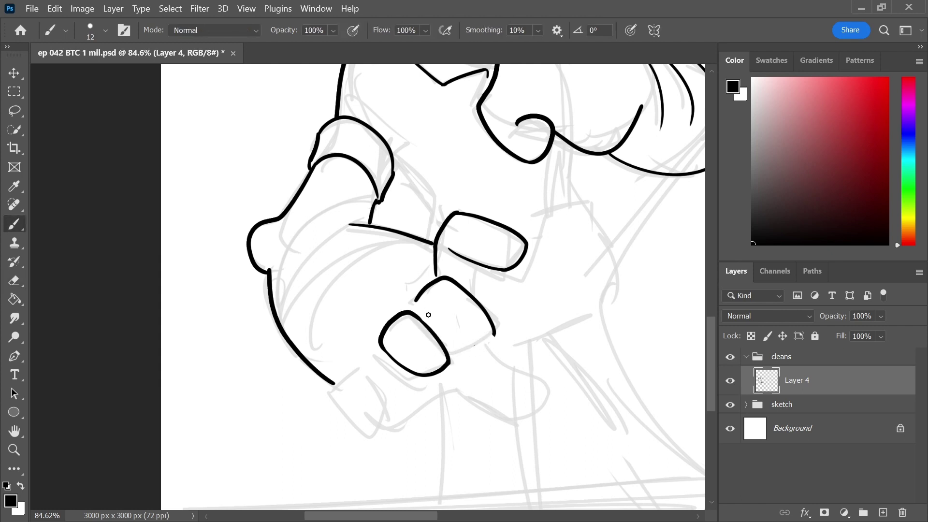
{"action": "mouse_move", "coordinate": [420, 319]}
{"action": "left_mouse_down"}
{"action": "mouse_move", "coordinate": [467, 352]}
{"action": "mouse_move", "coordinate": [493, 334]}
{"action": "left_mouse_up"}
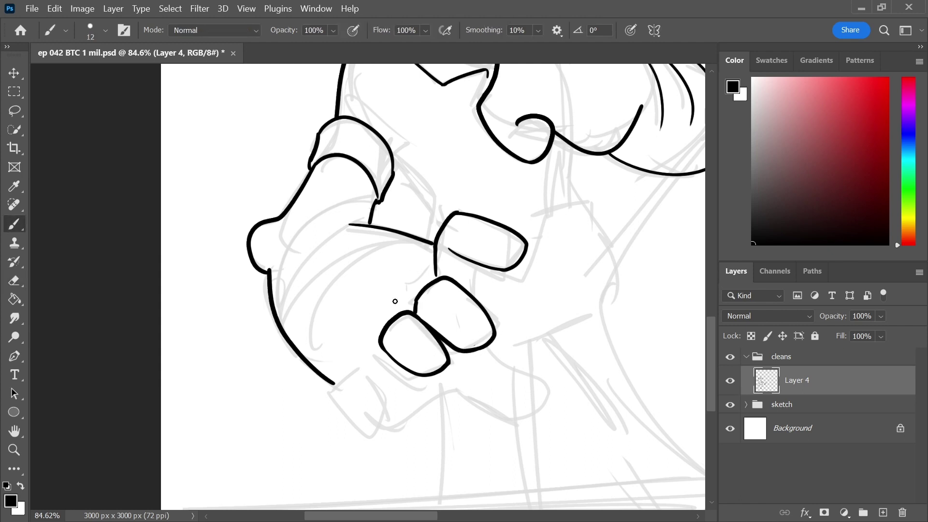
{"action": "mouse_move", "coordinate": [368, 366]}
{"action": "left_mouse_down"}
{"action": "mouse_move", "coordinate": [337, 383]}
{"action": "mouse_move", "coordinate": [373, 385]}
{"action": "left_mouse_up"}
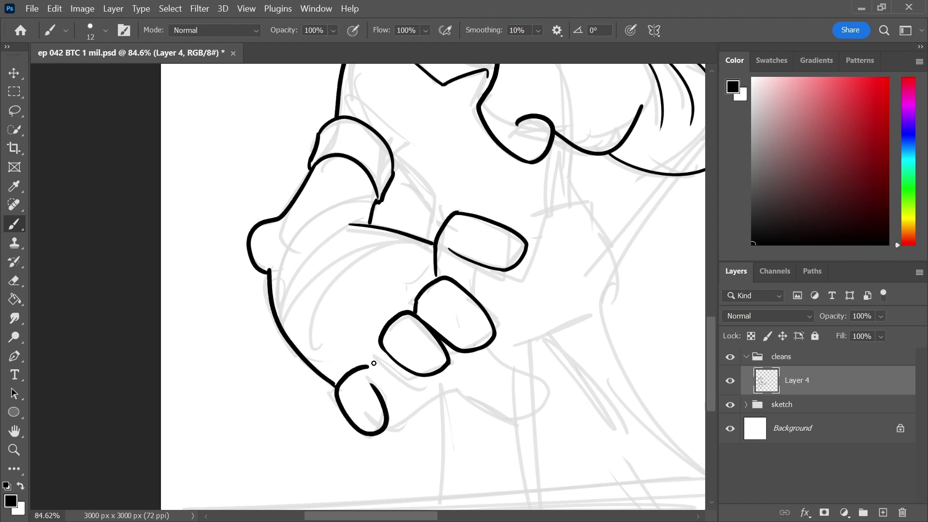
{"action": "left_click_drag", "start_coordinate": [431, 322], "coordinate": [420, 310]}
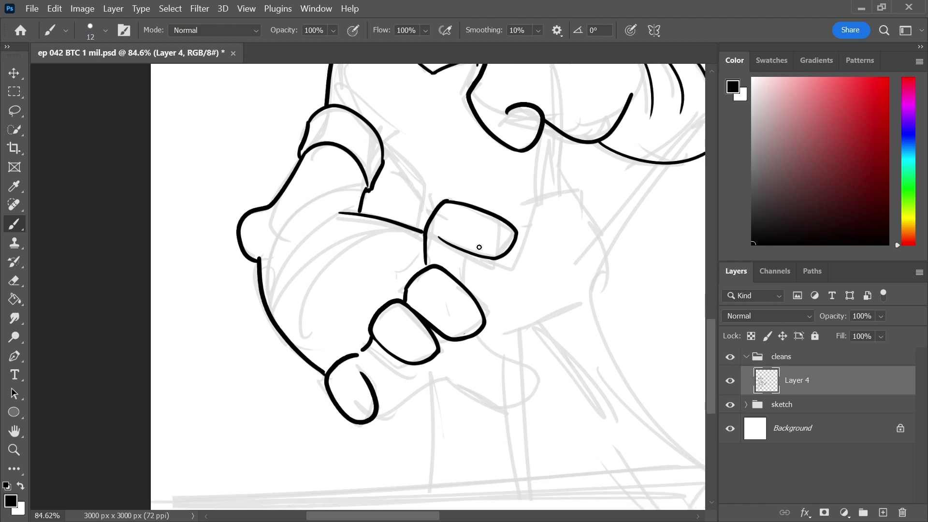
Ink the small man's extended thumb and the palm edge that joins it to the smallest finger
{"action": "mouse_move", "coordinate": [478, 334]}
{"action": "left_mouse_down"}
{"action": "mouse_move", "coordinate": [545, 381]}
{"action": "mouse_move", "coordinate": [457, 392]}
{"action": "mouse_move", "coordinate": [534, 371]}
{"action": "left_mouse_up"}
{"action": "key", "text": "ctrl+z"}
{"action": "left_click_drag", "start_coordinate": [534, 403], "coordinate": [443, 383]}
{"action": "left_click_drag", "start_coordinate": [402, 414], "coordinate": [443, 380]}
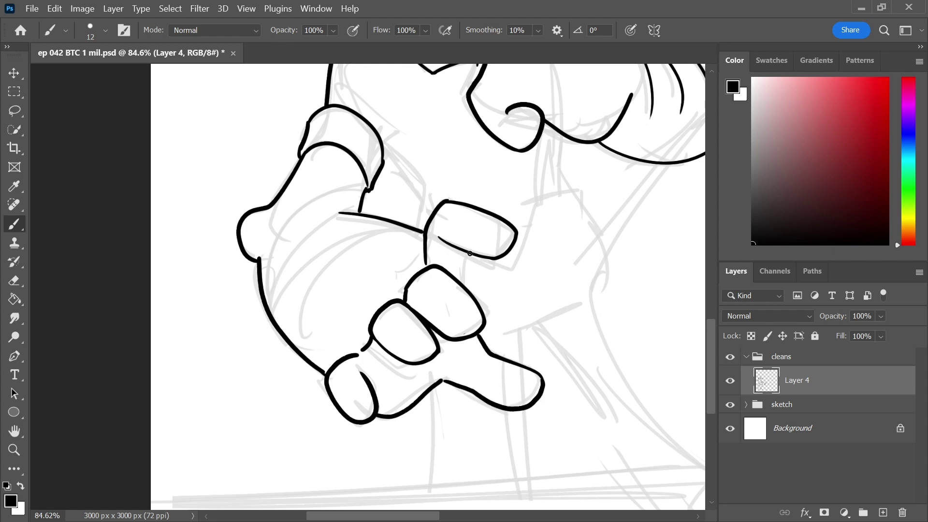
Ink a series of thin curved fold lines across the small man's lower forearm
{"action": "mouse_move", "coordinate": [422, 243]}
{"action": "left_mouse_down"}
{"action": "mouse_move", "coordinate": [321, 322]}
{"action": "mouse_move", "coordinate": [319, 339]}
{"action": "left_mouse_up"}
{"action": "mouse_move", "coordinate": [305, 340]}
{"action": "left_mouse_down"}
{"action": "mouse_move", "coordinate": [408, 211]}
{"action": "mouse_move", "coordinate": [414, 237]}
{"action": "left_mouse_up"}
{"action": "key", "text": "ctrl+z"}
{"action": "mouse_move", "coordinate": [418, 224]}
{"action": "left_mouse_down"}
{"action": "mouse_move", "coordinate": [389, 220]}
{"action": "mouse_move", "coordinate": [303, 317]}
{"action": "left_mouse_up"}
{"action": "mouse_move", "coordinate": [287, 301]}
{"action": "left_mouse_down"}
{"action": "mouse_move", "coordinate": [296, 264]}
{"action": "mouse_move", "coordinate": [393, 213]}
{"action": "left_mouse_up"}
{"action": "mouse_move", "coordinate": [377, 205]}
{"action": "left_mouse_down"}
{"action": "mouse_move", "coordinate": [294, 240]}
{"action": "mouse_move", "coordinate": [288, 258]}
{"action": "left_mouse_up"}
Ink the small man's shoulder seam, the side of his torso below the cuff and the shirt edge beside his fingers
{"action": "left_click_drag", "start_coordinate": [486, 207], "coordinate": [404, 347]}
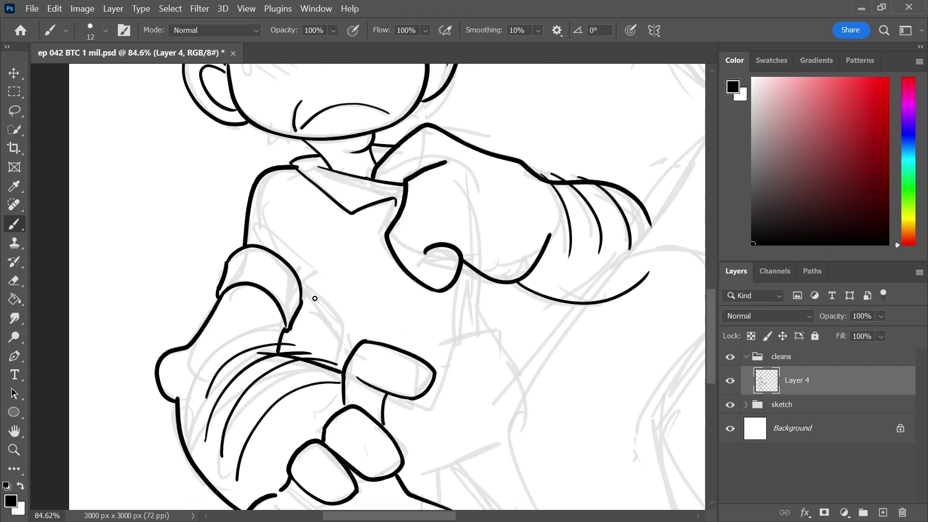
{"action": "left_click_drag", "start_coordinate": [266, 176], "coordinate": [318, 274]}
{"action": "key", "text": "e"}
{"action": "left_click_drag", "start_coordinate": [304, 169], "coordinate": [301, 165]}
{"action": "key", "text": "b"}
{"action": "mouse_move", "coordinate": [310, 291]}
{"action": "left_mouse_down"}
{"action": "mouse_move", "coordinate": [329, 311]}
{"action": "mouse_move", "coordinate": [338, 350]}
{"action": "left_mouse_up"}
{"action": "left_click_drag", "start_coordinate": [451, 335], "coordinate": [438, 386]}
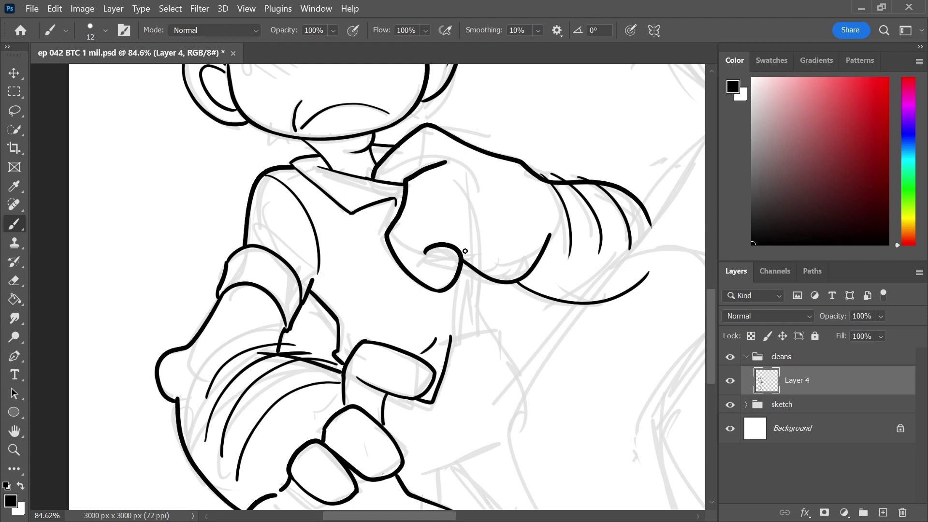
Ink the far side of the small man's torso below the raised arm, his waistline and the outer hip curve
{"action": "key", "text": "ctrl+z"}
{"action": "left_click_drag", "start_coordinate": [481, 276], "coordinate": [488, 330]}
{"action": "left_click_drag", "start_coordinate": [491, 277], "coordinate": [452, 217]}
{"action": "left_click_drag", "start_coordinate": [446, 262], "coordinate": [480, 338]}
Redo the small man's crotch line and ink the two straight edges of the leg below his lowered hand
{"action": "key", "text": "z"}
{"action": "left_click_drag", "start_coordinate": [519, 299], "coordinate": [506, 223]}
{"action": "mouse_move", "coordinate": [511, 266]}
{"action": "left_mouse_down"}
{"action": "mouse_move", "coordinate": [501, 250]}
{"action": "mouse_move", "coordinate": [513, 290]}
{"action": "left_mouse_up"}
{"action": "left_click_drag", "start_coordinate": [448, 242], "coordinate": [498, 252]}
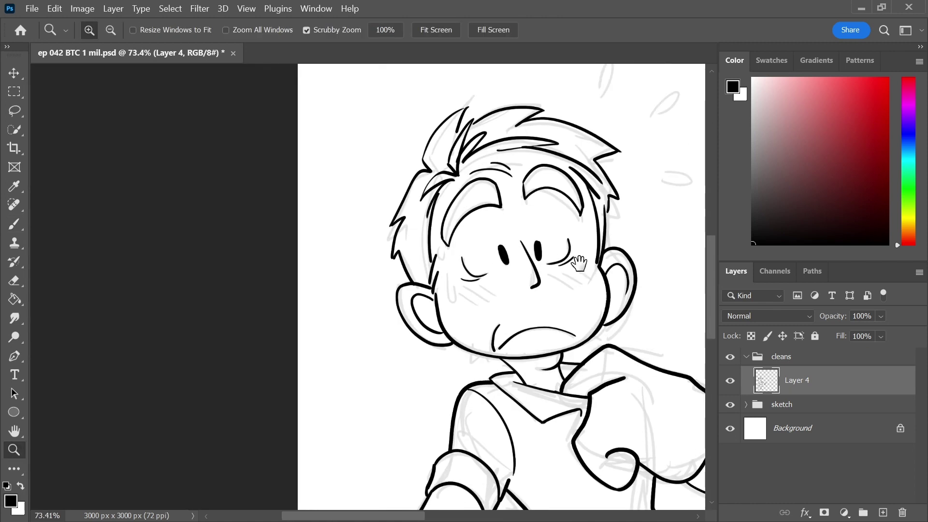
{"action": "left_click_drag", "start_coordinate": [549, 215], "coordinate": [534, 159]}
{"action": "key", "text": "b"}
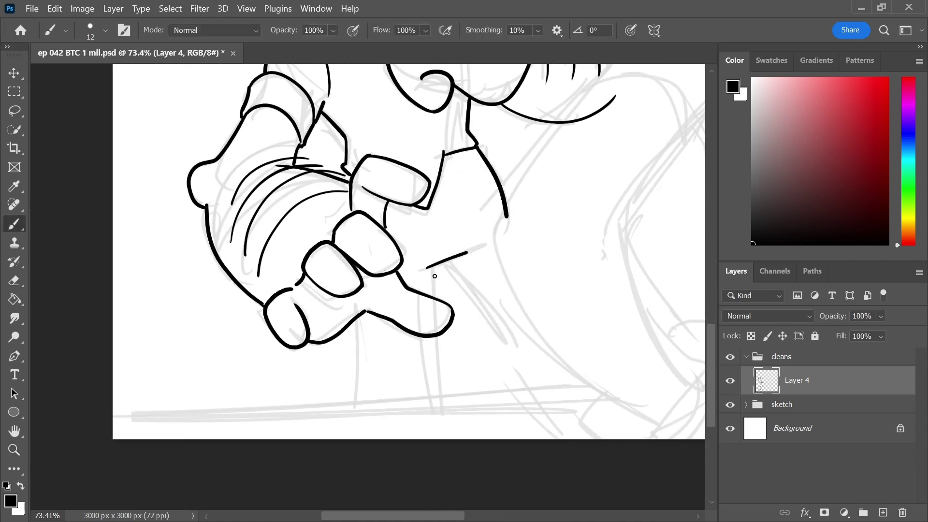
{"action": "key", "text": "ctrl+z"}
{"action": "left_click_drag", "start_coordinate": [433, 266], "coordinate": [436, 300]}
{"action": "key", "text": "e"}
{"action": "key", "text": "b"}
{"action": "left_click_drag", "start_coordinate": [436, 341], "coordinate": [443, 414]}
{"action": "left_click_drag", "start_coordinate": [357, 318], "coordinate": [355, 416]}
Ink the diagonal inner and outer edges of the small man's far leg, trimming the stray line at the crotch
{"action": "left_click_drag", "start_coordinate": [485, 270], "coordinate": [470, 301]}
{"action": "left_click_drag", "start_coordinate": [479, 346], "coordinate": [525, 430]}
{"action": "key", "text": "e"}
{"action": "mouse_move", "coordinate": [454, 283]}
{"action": "left_mouse_down"}
{"action": "mouse_move", "coordinate": [410, 299]}
{"action": "mouse_move", "coordinate": [453, 283]}
{"action": "left_mouse_up"}
{"action": "key", "text": "b"}
{"action": "left_click_drag", "start_coordinate": [490, 249], "coordinate": [581, 427]}
Ink short diagonal blush lines on both of the small man's cheeks
{"action": "left_click_drag", "start_coordinate": [589, 343], "coordinate": [551, 324]}
{"action": "left_click_drag", "start_coordinate": [591, 290], "coordinate": [534, 366]}
{"action": "mouse_move", "coordinate": [444, 130]}
{"action": "left_mouse_down"}
{"action": "mouse_move", "coordinate": [450, 222]}
{"action": "mouse_move", "coordinate": [482, 213]}
{"action": "left_mouse_up"}
{"action": "mouse_move", "coordinate": [209, 350]}
{"action": "left_mouse_down"}
{"action": "mouse_move", "coordinate": [246, 373]}
{"action": "mouse_move", "coordinate": [267, 363]}
{"action": "left_mouse_up"}
{"action": "left_click_drag", "start_coordinate": [262, 341], "coordinate": [281, 361]}
{"action": "mouse_move", "coordinate": [353, 326]}
{"action": "left_mouse_down"}
{"action": "mouse_move", "coordinate": [390, 348]}
{"action": "mouse_move", "coordinate": [422, 333]}
{"action": "mouse_move", "coordinate": [414, 335]}
{"action": "left_mouse_up"}
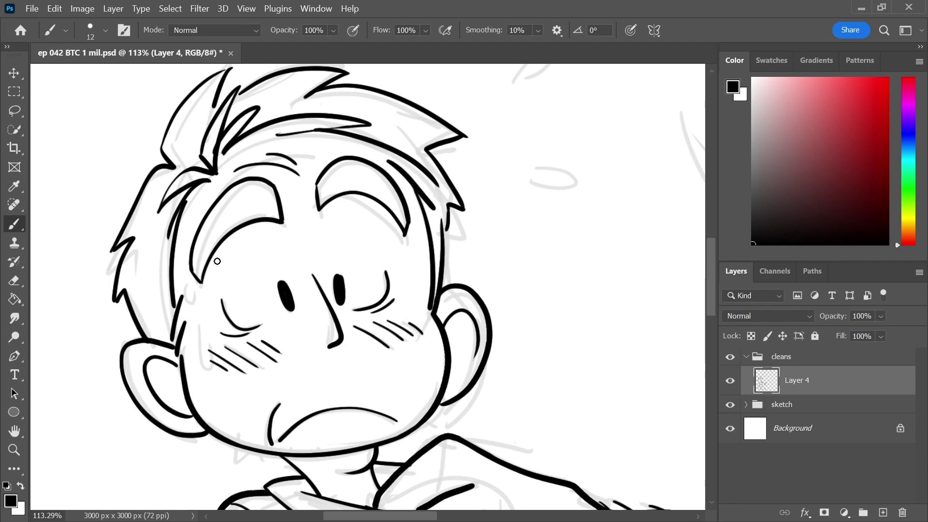
Select the left cheek's blush lines with the Lasso and shift them slightly toward the nose
{"action": "left_click", "coordinate": [16, 112]}
{"action": "mouse_move", "coordinate": [197, 344]}
{"action": "left_mouse_down"}
{"action": "mouse_move", "coordinate": [296, 363]}
{"action": "mouse_move", "coordinate": [220, 354]}
{"action": "mouse_move", "coordinate": [273, 347]}
{"action": "left_mouse_up"}
{"action": "key", "text": "ctrl+d"}
{"action": "key", "text": "b"}
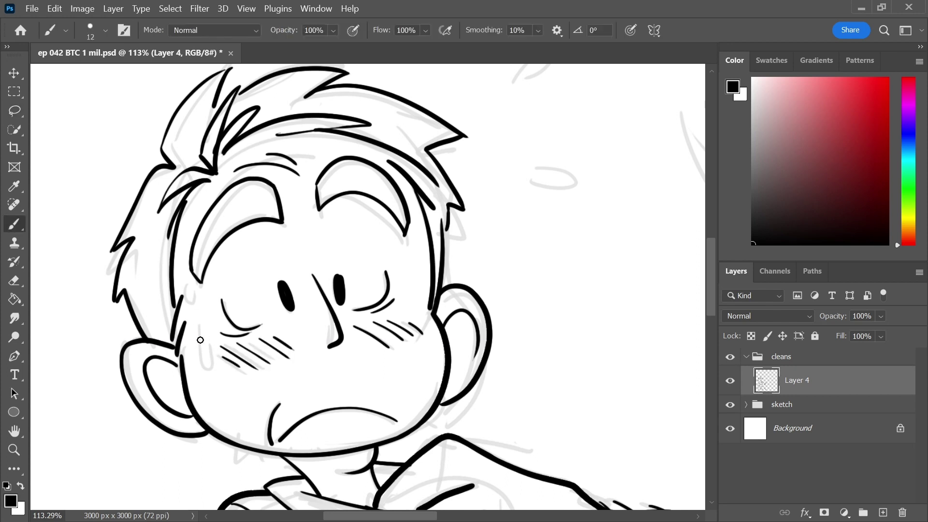
Ink the sweat drops on the small man's face and the three loose droplets flying off beside his head
{"action": "left_click_drag", "start_coordinate": [200, 331], "coordinate": [208, 345]}
{"action": "key", "text": "ctrl+z"}
{"action": "key", "text": "ctrl+z"}
{"action": "left_click_drag", "start_coordinate": [508, 290], "coordinate": [537, 416]}
{"action": "left_click_drag", "start_coordinate": [483, 117], "coordinate": [461, 177]}
{"action": "left_click_drag", "start_coordinate": [542, 210], "coordinate": [563, 209]}
{"action": "mouse_move", "coordinate": [560, 300]}
{"action": "left_mouse_down"}
{"action": "mouse_move", "coordinate": [515, 261]}
{"action": "mouse_move", "coordinate": [511, 275]}
{"action": "mouse_move", "coordinate": [468, 266]}
{"action": "left_mouse_up"}
{"action": "key", "text": "ctrl+z"}
Ink short shake lines above the small man's raised arm and save the file
{"action": "left_click_drag", "start_coordinate": [546, 267], "coordinate": [591, 120]}
{"action": "left_click_drag", "start_coordinate": [581, 195], "coordinate": [540, 188]}
{"action": "left_click_drag", "start_coordinate": [553, 252], "coordinate": [580, 270]}
{"action": "left_click_drag", "start_coordinate": [603, 259], "coordinate": [533, 216]}
{"action": "key", "text": "ctrl+s"}
Set the brush size to 20 and add a new layer above Layer 4 in the cleans group
{"action": "left_click_drag", "start_coordinate": [597, 295], "coordinate": [490, 239]}
{"action": "left_click_drag", "start_coordinate": [550, 257], "coordinate": [485, 276]}
{"action": "mouse_move", "coordinate": [525, 235]}
{"action": "left_mouse_down"}
{"action": "mouse_move", "coordinate": [466, 317]}
{"action": "mouse_move", "coordinate": [480, 309]}
{"action": "left_mouse_up"}
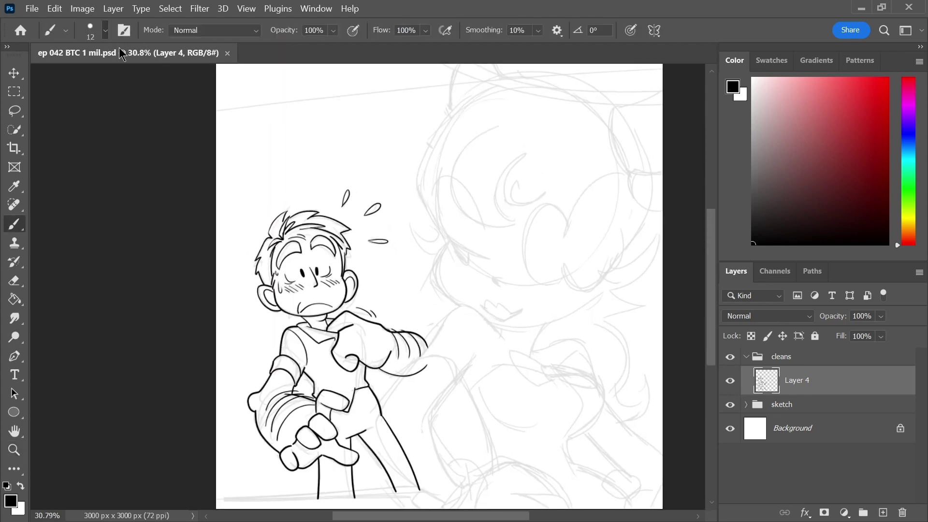
{"action": "type", "text": "20"}
{"action": "key", "text": "Return"}
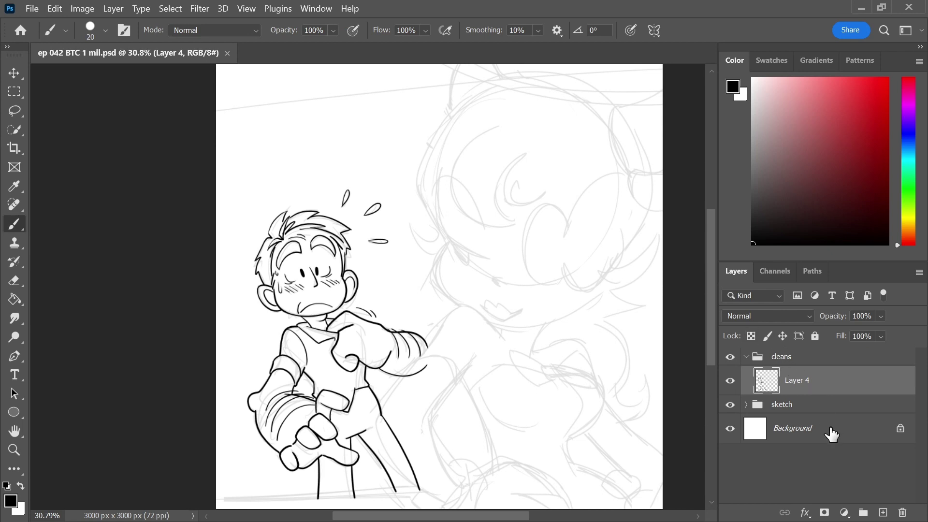
{"action": "left_click", "coordinate": [884, 512]}
Ink the large woman's curled forelock, with its long sweep across the forehead ending in a point
{"action": "left_click_drag", "start_coordinate": [463, 266], "coordinate": [527, 263]}
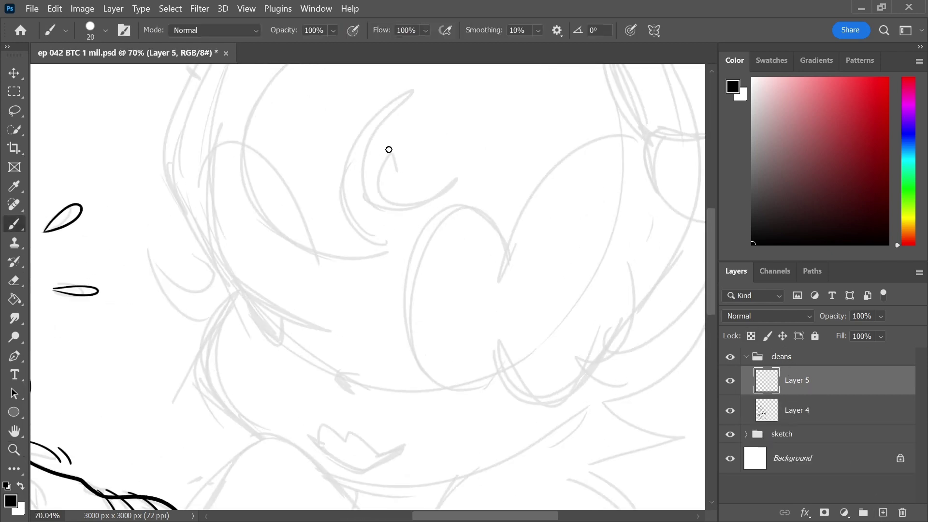
{"action": "left_click_drag", "start_coordinate": [409, 100], "coordinate": [361, 141]}
{"action": "left_click_drag", "start_coordinate": [346, 180], "coordinate": [409, 242]}
{"action": "left_click_drag", "start_coordinate": [500, 214], "coordinate": [553, 289]}
{"action": "mouse_move", "coordinate": [460, 317]}
{"action": "left_mouse_down"}
{"action": "mouse_move", "coordinate": [416, 93]}
{"action": "mouse_move", "coordinate": [238, 272]}
{"action": "left_mouse_up"}
{"action": "key", "text": "ctrl+z"}
{"action": "mouse_move", "coordinate": [375, 105]}
{"action": "left_mouse_down"}
{"action": "mouse_move", "coordinate": [311, 137]}
{"action": "mouse_move", "coordinate": [288, 364]}
{"action": "left_mouse_up"}
Ink the large woman's forehead profile and the rounded cheek outline below it
{"action": "left_click_drag", "start_coordinate": [390, 267], "coordinate": [421, 218]}
{"action": "mouse_move", "coordinate": [447, 260]}
{"action": "left_mouse_down"}
{"action": "mouse_move", "coordinate": [415, 240]}
{"action": "mouse_move", "coordinate": [449, 231]}
{"action": "left_mouse_up"}
{"action": "key", "text": "ctrl+z"}
{"action": "mouse_move", "coordinate": [468, 153]}
{"action": "left_mouse_down"}
{"action": "mouse_move", "coordinate": [396, 199]}
{"action": "mouse_move", "coordinate": [412, 324]}
{"action": "mouse_move", "coordinate": [415, 181]}
{"action": "mouse_move", "coordinate": [405, 314]}
{"action": "mouse_move", "coordinate": [369, 288]}
{"action": "mouse_move", "coordinate": [385, 278]}
{"action": "left_mouse_up"}
{"action": "key", "text": "ctrl+z"}
{"action": "left_click_drag", "start_coordinate": [362, 244], "coordinate": [330, 190]}
{"action": "left_click_drag", "start_coordinate": [301, 227], "coordinate": [340, 312]}
Ink the large woman's pointed eyelash and heavy lid line with a solid black eye beneath it
{"action": "left_click_drag", "start_coordinate": [571, 249], "coordinate": [584, 176]}
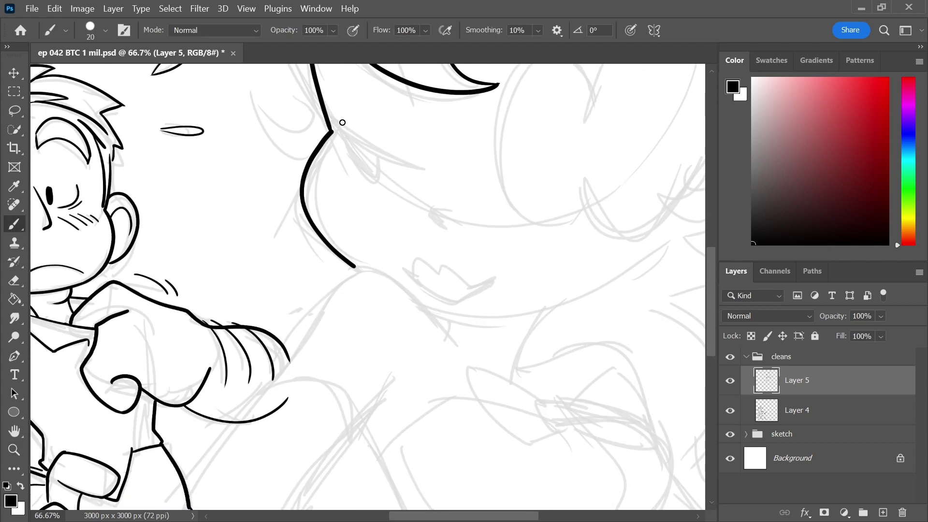
{"action": "left_click_drag", "start_coordinate": [334, 118], "coordinate": [414, 164]}
{"action": "key", "text": "ctrl+z"}
{"action": "mouse_move", "coordinate": [333, 117]}
{"action": "left_mouse_down"}
{"action": "mouse_move", "coordinate": [428, 165]}
{"action": "mouse_move", "coordinate": [336, 121]}
{"action": "mouse_move", "coordinate": [344, 203]}
{"action": "mouse_move", "coordinate": [392, 275]}
{"action": "mouse_move", "coordinate": [380, 254]}
{"action": "mouse_move", "coordinate": [392, 249]}
{"action": "left_mouse_up"}
{"action": "key", "text": "e"}
{"action": "key", "text": "b"}
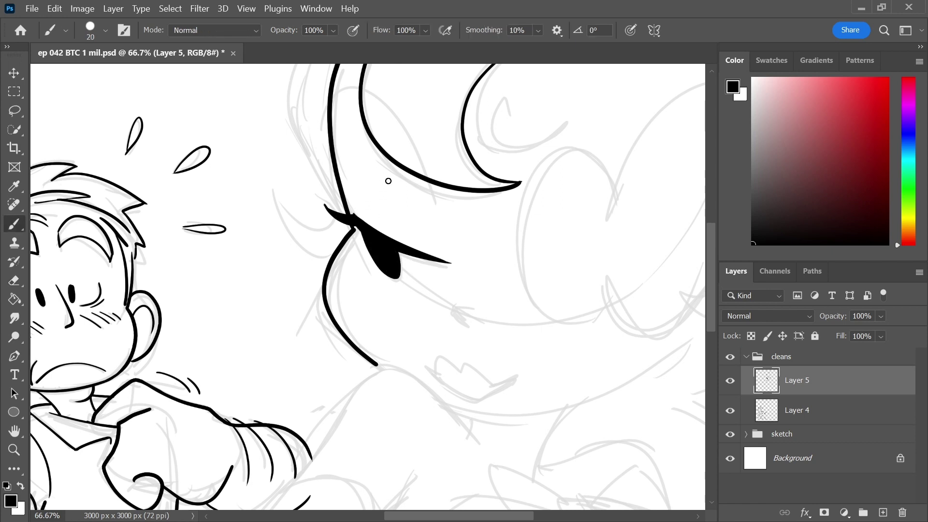
Ink the arched line above the large woman's eye where it emerges on both sides of the forelock
{"action": "scroll", "coordinate": [368, 195], "scroll_direction": "up", "scroll_amount": 2}
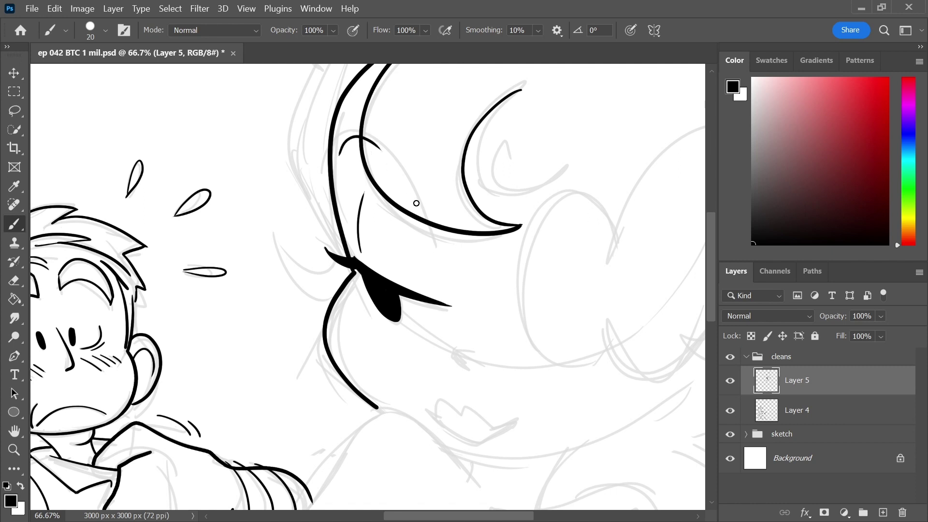
{"action": "key", "text": "ctrl+z"}
{"action": "left_click_drag", "start_coordinate": [342, 141], "coordinate": [339, 152]}
{"action": "mouse_move", "coordinate": [431, 227]}
{"action": "left_mouse_down"}
{"action": "mouse_move", "coordinate": [437, 250]}
{"action": "mouse_move", "coordinate": [423, 191]}
{"action": "left_mouse_up"}
Ink the large woman's small curved nose between the eye and the mouth
{"action": "left_click_drag", "start_coordinate": [404, 305], "coordinate": [415, 321]}
{"action": "key", "text": "ctrl+z"}
{"action": "key", "text": "ctrl+z"}
{"action": "key", "text": "ctrl+shift+z"}
Outline the large woman's lips, clean their edges with the Eraser and fill the shape solid black
{"action": "left_click_drag", "start_coordinate": [366, 366], "coordinate": [458, 375]}
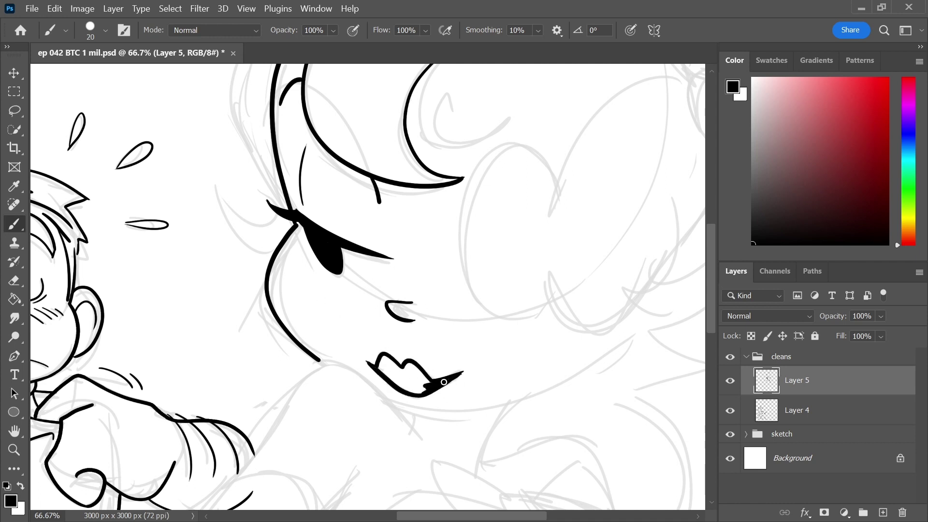
{"action": "key", "text": "e"}
{"action": "key", "text": "b"}
{"action": "key", "text": "e"}
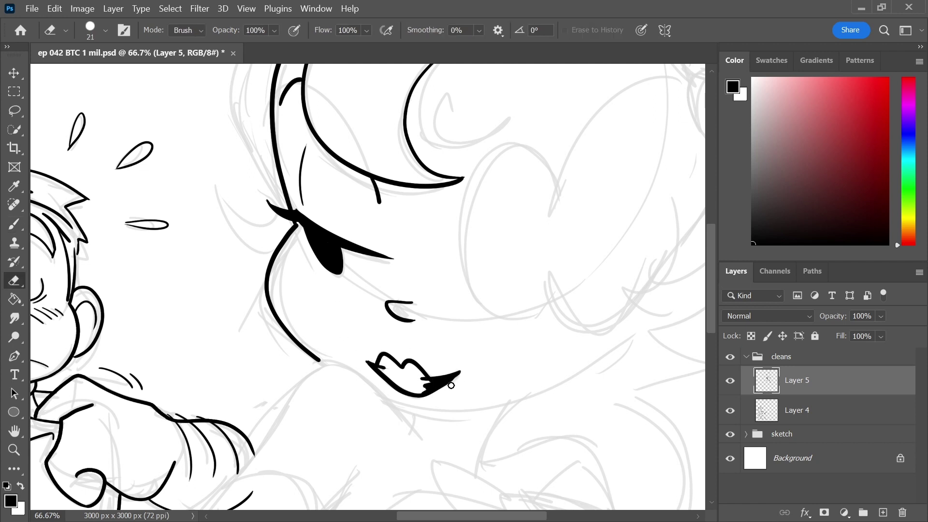
{"action": "key", "text": "b"}
{"action": "key", "text": "e"}
{"action": "mouse_move", "coordinate": [379, 362]}
{"action": "left_mouse_down"}
{"action": "mouse_move", "coordinate": [423, 381]}
{"action": "mouse_move", "coordinate": [415, 387]}
{"action": "left_mouse_up"}
{"action": "key", "text": "b"}
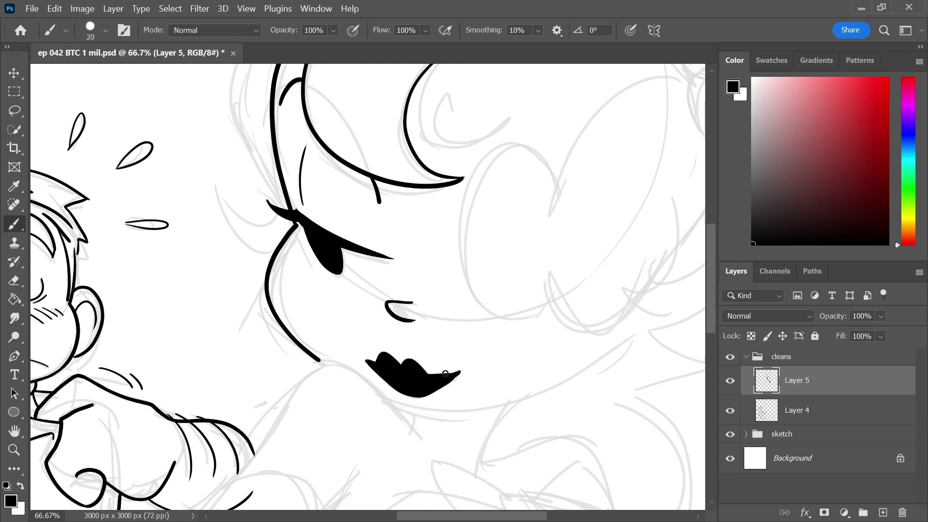
Ink the small curl inside the forelock and the large rounded hair lobes beside the large woman's face
{"action": "left_click_drag", "start_coordinate": [456, 311], "coordinate": [402, 357]}
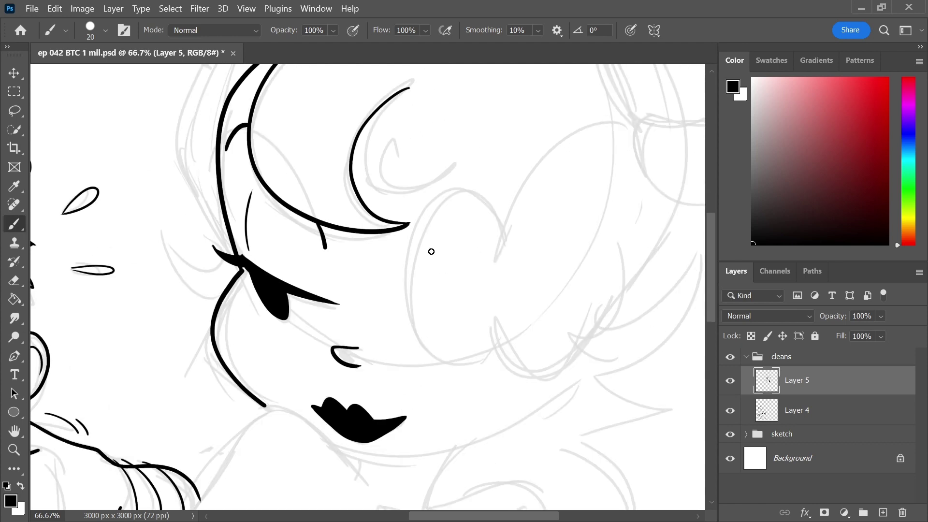
{"action": "mouse_move", "coordinate": [499, 228]}
{"action": "left_mouse_down"}
{"action": "mouse_move", "coordinate": [492, 341]}
{"action": "mouse_move", "coordinate": [454, 393]}
{"action": "mouse_move", "coordinate": [545, 297]}
{"action": "left_mouse_up"}
{"action": "mouse_move", "coordinate": [453, 261]}
{"action": "left_mouse_down"}
{"action": "mouse_move", "coordinate": [575, 213]}
{"action": "mouse_move", "coordinate": [530, 244]}
{"action": "mouse_move", "coordinate": [551, 290]}
{"action": "left_mouse_up"}
{"action": "mouse_move", "coordinate": [356, 194]}
{"action": "left_mouse_down"}
{"action": "mouse_move", "coordinate": [333, 261]}
{"action": "mouse_move", "coordinate": [428, 261]}
{"action": "mouse_move", "coordinate": [417, 183]}
{"action": "left_mouse_up"}
{"action": "key", "text": "ctrl+z"}
{"action": "mouse_move", "coordinate": [429, 262]}
{"action": "left_mouse_down"}
{"action": "mouse_move", "coordinate": [369, 257]}
{"action": "mouse_move", "coordinate": [415, 154]}
{"action": "mouse_move", "coordinate": [543, 232]}
{"action": "mouse_move", "coordinate": [503, 121]}
{"action": "left_mouse_up"}
{"action": "mouse_move", "coordinate": [491, 303]}
{"action": "left_mouse_down"}
{"action": "mouse_move", "coordinate": [500, 338]}
{"action": "mouse_move", "coordinate": [464, 395]}
{"action": "left_mouse_up"}
{"action": "key", "text": "ctrl+z"}
{"action": "mouse_move", "coordinate": [494, 324]}
{"action": "left_mouse_down"}
{"action": "mouse_move", "coordinate": [431, 395]}
{"action": "mouse_move", "coordinate": [490, 394]}
{"action": "left_mouse_up"}
Ink the large woman's long jawline from below the lips up to the side hair
{"action": "left_click_drag", "start_coordinate": [301, 439], "coordinate": [359, 304]}
{"action": "mouse_move", "coordinate": [310, 323]}
{"action": "left_mouse_down"}
{"action": "mouse_move", "coordinate": [372, 330]}
{"action": "mouse_move", "coordinate": [546, 245]}
{"action": "mouse_move", "coordinate": [592, 293]}
{"action": "mouse_move", "coordinate": [574, 308]}
{"action": "left_mouse_up"}
{"action": "key", "text": "ctrl+z"}
{"action": "mouse_move", "coordinate": [363, 378]}
{"action": "left_mouse_down"}
{"action": "mouse_move", "coordinate": [582, 331]}
{"action": "mouse_move", "coordinate": [610, 304]}
{"action": "left_mouse_up"}
{"action": "left_click_drag", "start_coordinate": [538, 293], "coordinate": [587, 229]}
{"action": "mouse_move", "coordinate": [443, 349]}
{"action": "left_mouse_down"}
{"action": "mouse_move", "coordinate": [390, 295]}
{"action": "mouse_move", "coordinate": [288, 354]}
{"action": "mouse_move", "coordinate": [266, 390]}
{"action": "left_mouse_up"}
Ink the large woman's raised shoulder and the long outer edge of her bent arm
{"action": "left_click_drag", "start_coordinate": [486, 245], "coordinate": [604, 159]}
{"action": "key", "text": "ctrl+z"}
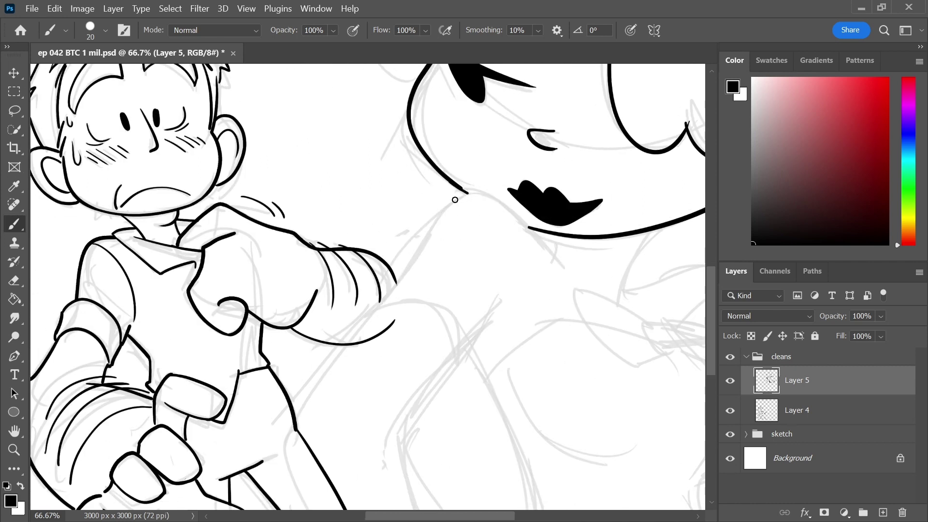
{"action": "mouse_move", "coordinate": [447, 211]}
{"action": "left_mouse_down"}
{"action": "mouse_move", "coordinate": [530, 223]}
{"action": "mouse_move", "coordinate": [563, 263]}
{"action": "mouse_move", "coordinate": [449, 202]}
{"action": "mouse_move", "coordinate": [284, 428]}
{"action": "left_mouse_up"}
{"action": "key", "text": "ctrl+z"}
{"action": "left_click_drag", "start_coordinate": [479, 216], "coordinate": [540, 54]}
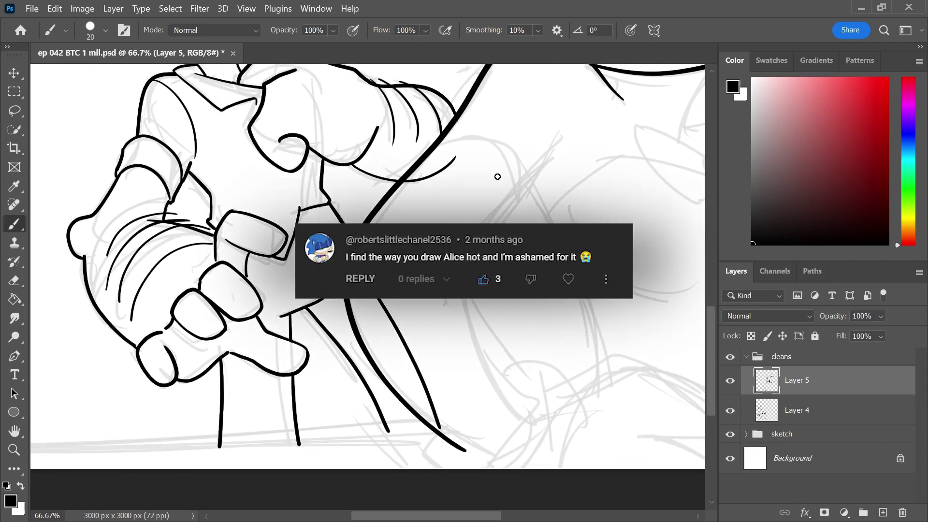
Ink the inner edge of the large woman's bent arm around the elbow and down the forearm
{"action": "mouse_move", "coordinate": [566, 125]}
{"action": "left_mouse_down"}
{"action": "mouse_move", "coordinate": [479, 264]}
{"action": "mouse_move", "coordinate": [474, 165]}
{"action": "left_mouse_up"}
{"action": "mouse_move", "coordinate": [466, 185]}
{"action": "left_mouse_down"}
{"action": "mouse_move", "coordinate": [388, 355]}
{"action": "mouse_move", "coordinate": [440, 459]}
{"action": "left_mouse_up"}
{"action": "left_click_drag", "start_coordinate": [512, 311], "coordinate": [460, 311]}
{"action": "left_click_drag", "start_coordinate": [565, 273], "coordinate": [534, 315]}
{"action": "left_click_drag", "start_coordinate": [445, 346], "coordinate": [493, 339]}
{"action": "key", "text": "ctrl+z"}
{"action": "key", "text": "b"}
{"action": "left_click_drag", "start_coordinate": [425, 300], "coordinate": [420, 484]}
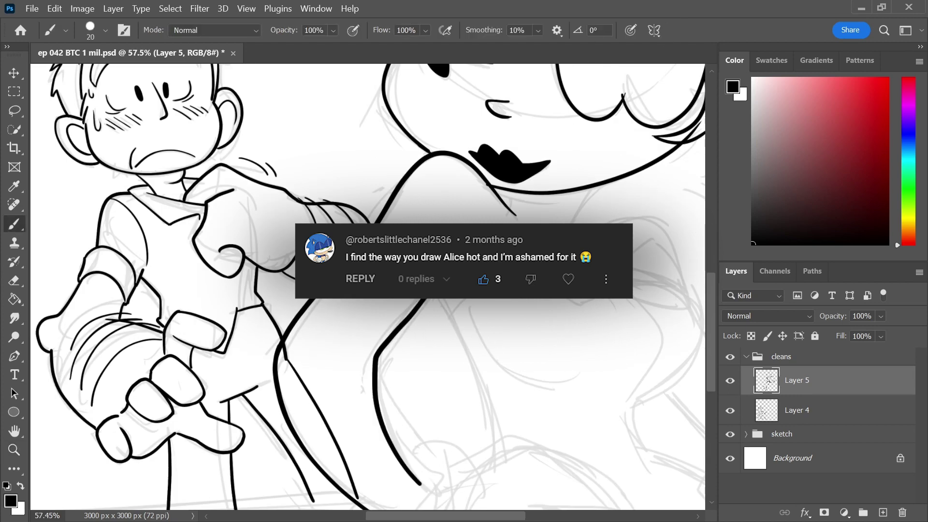
{"action": "key", "text": "ctrl+z"}
{"action": "mouse_move", "coordinate": [429, 300]}
{"action": "left_mouse_down"}
{"action": "mouse_move", "coordinate": [378, 380]}
{"action": "mouse_move", "coordinate": [431, 490]}
{"action": "left_mouse_up"}
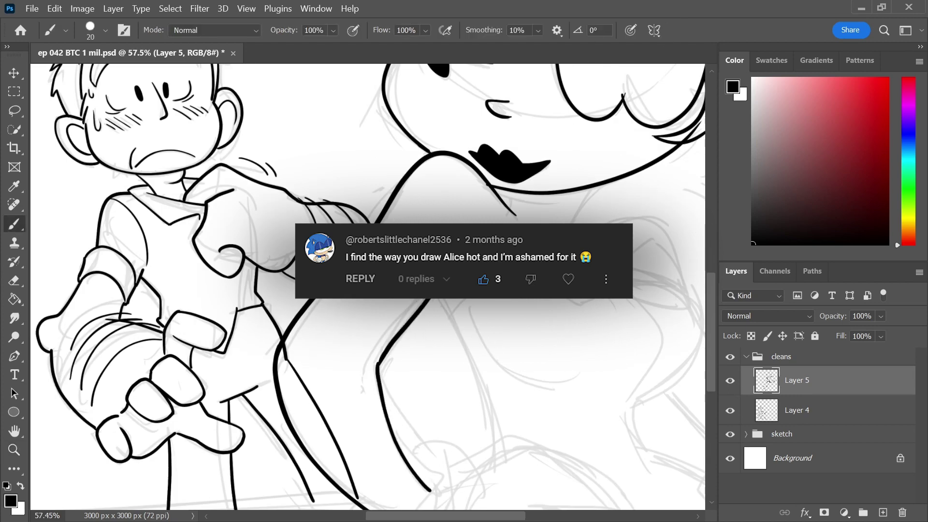
Ink the curved line across the large woman's upper arm and the side of her torso down toward the hip
{"action": "left_click_drag", "start_coordinate": [493, 266], "coordinate": [403, 278]}
{"action": "left_click_drag", "start_coordinate": [347, 307], "coordinate": [405, 467]}
{"action": "left_click_drag", "start_coordinate": [507, 304], "coordinate": [480, 380]}
{"action": "left_click_drag", "start_coordinate": [386, 358], "coordinate": [430, 176]}
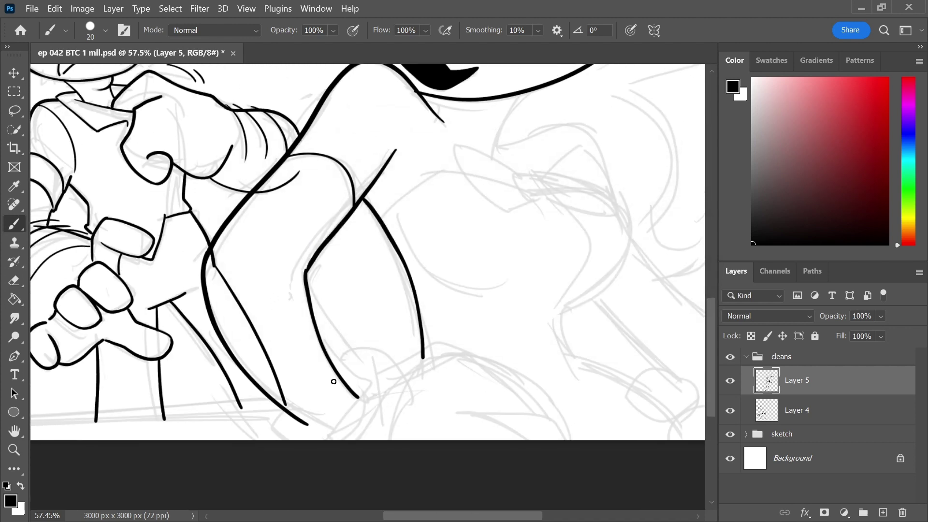
Redo the large woman's wrist line and ink the rounded hand resting at her hip
{"action": "left_click_drag", "start_coordinate": [358, 385], "coordinate": [301, 418]}
{"action": "key", "text": "ctrl+z"}
{"action": "key", "text": "ctrl+z"}
{"action": "left_click_drag", "start_coordinate": [360, 385], "coordinate": [290, 452]}
{"action": "mouse_move", "coordinate": [363, 347]}
{"action": "left_mouse_down"}
{"action": "mouse_move", "coordinate": [395, 389]}
{"action": "mouse_move", "coordinate": [359, 442]}
{"action": "left_mouse_up"}
{"action": "left_click_drag", "start_coordinate": [406, 381], "coordinate": [536, 443]}
{"action": "key", "text": "ctrl+z"}
{"action": "mouse_move", "coordinate": [393, 391]}
{"action": "left_mouse_down"}
{"action": "mouse_move", "coordinate": [535, 381]}
{"action": "mouse_move", "coordinate": [571, 442]}
{"action": "left_mouse_up"}
{"action": "left_click_drag", "start_coordinate": [458, 410], "coordinate": [548, 441]}
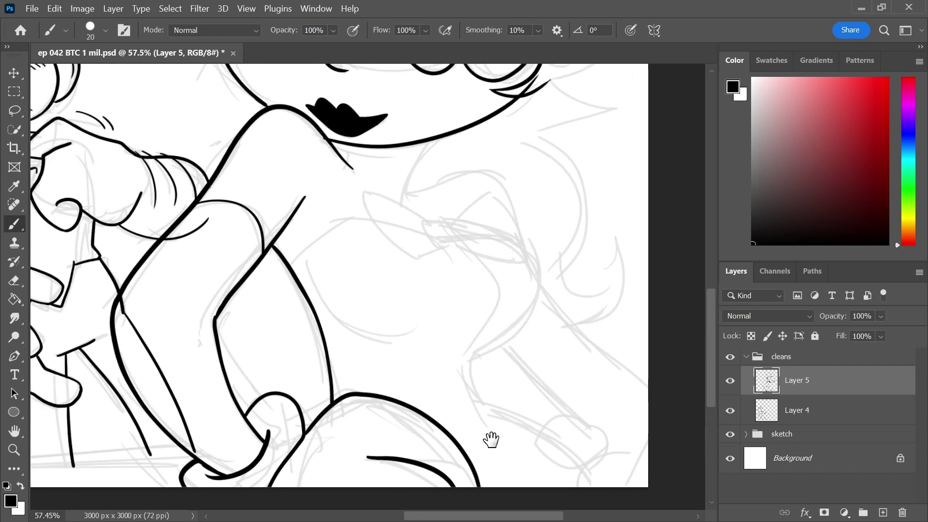
{"action": "mouse_move", "coordinate": [515, 396]}
{"action": "left_mouse_down"}
{"action": "mouse_move", "coordinate": [464, 385]}
{"action": "mouse_move", "coordinate": [545, 339]}
{"action": "left_mouse_up"}
{"action": "key", "text": "ctrl+z"}
{"action": "key", "text": "ctrl+z"}
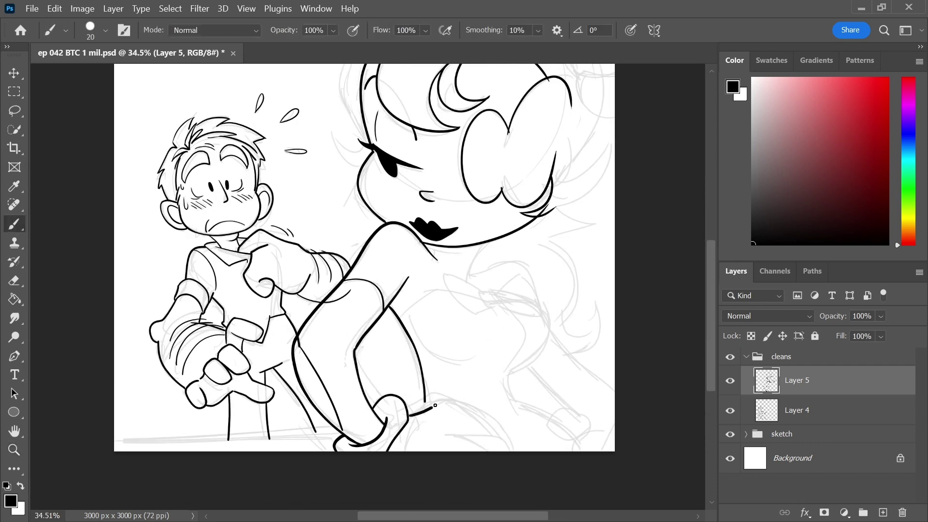
Ink the large woman's hip and thigh as a wide curve from the hand to the canvas's lower edge, with an inner fold
{"action": "left_click_drag", "start_coordinate": [438, 403], "coordinate": [526, 452]}
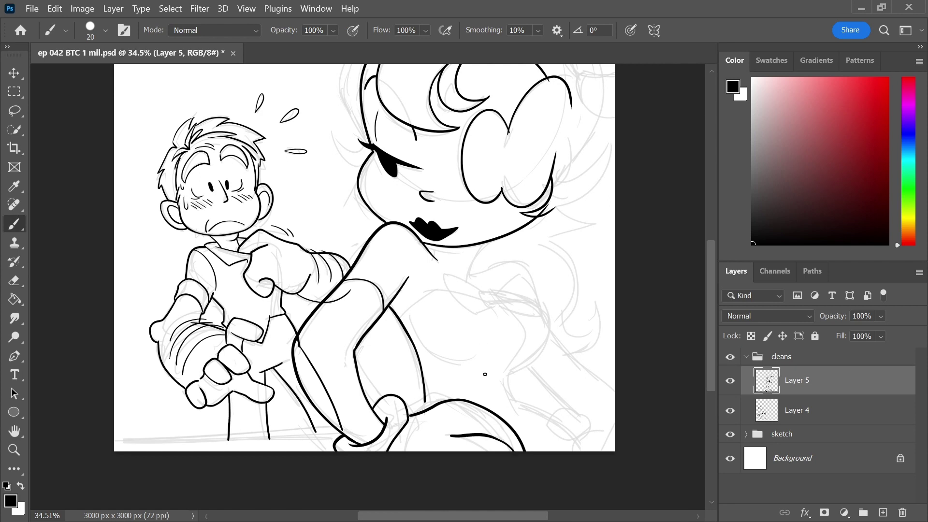
{"action": "left_click_drag", "start_coordinate": [425, 401], "coordinate": [459, 406]}
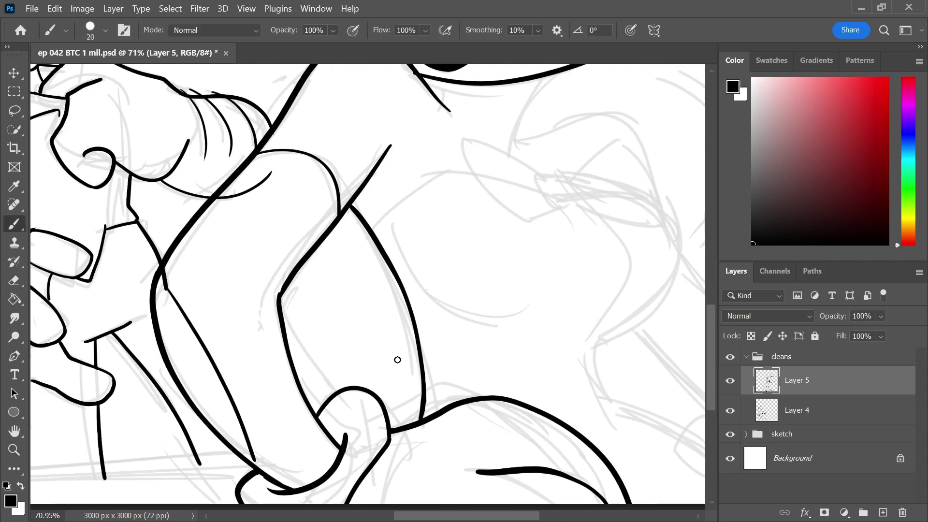
Ink both sides of the large woman's neck below the jaw and trim the lower end of the longer line
{"action": "left_click_drag", "start_coordinate": [514, 319], "coordinate": [421, 418]}
{"action": "left_click_drag", "start_coordinate": [423, 227], "coordinate": [417, 255]}
{"action": "left_click_drag", "start_coordinate": [319, 168], "coordinate": [331, 182]}
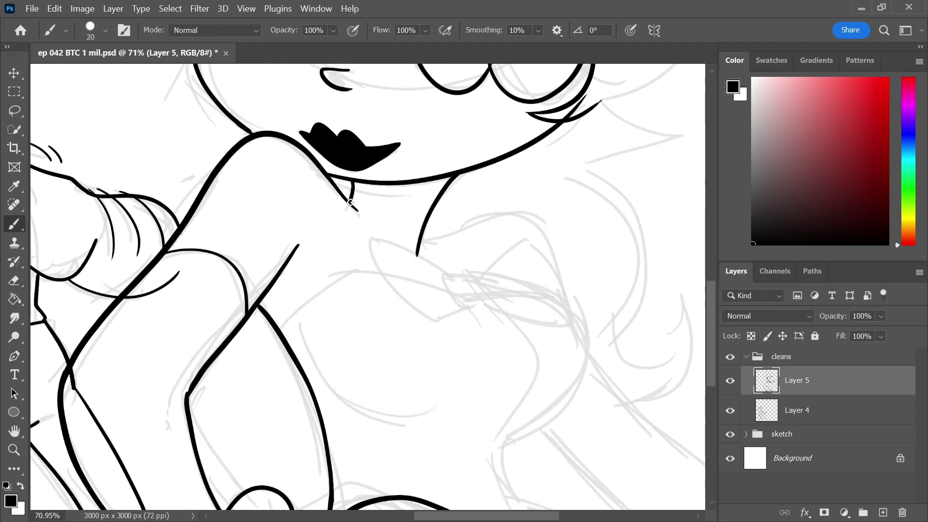
{"action": "key", "text": "e"}
{"action": "left_click_drag", "start_coordinate": [418, 250], "coordinate": [417, 257]}
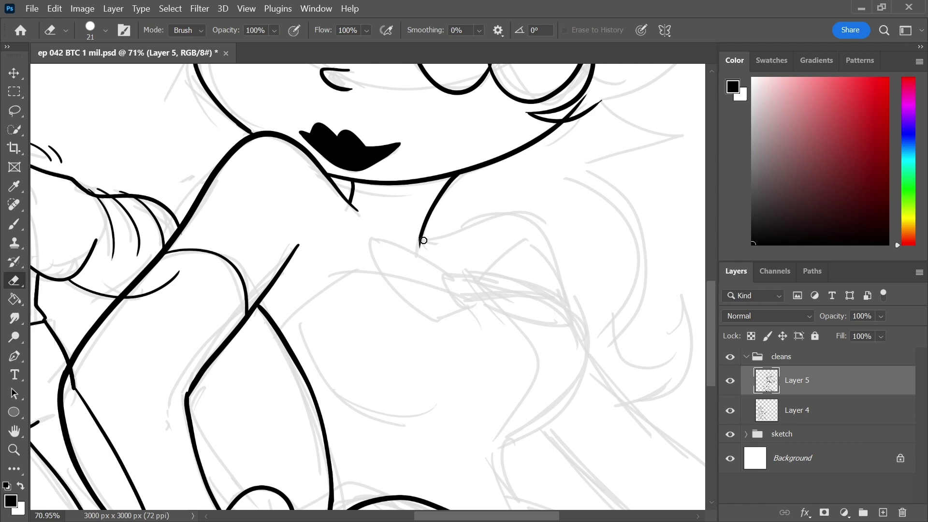
{"action": "key", "text": "b"}
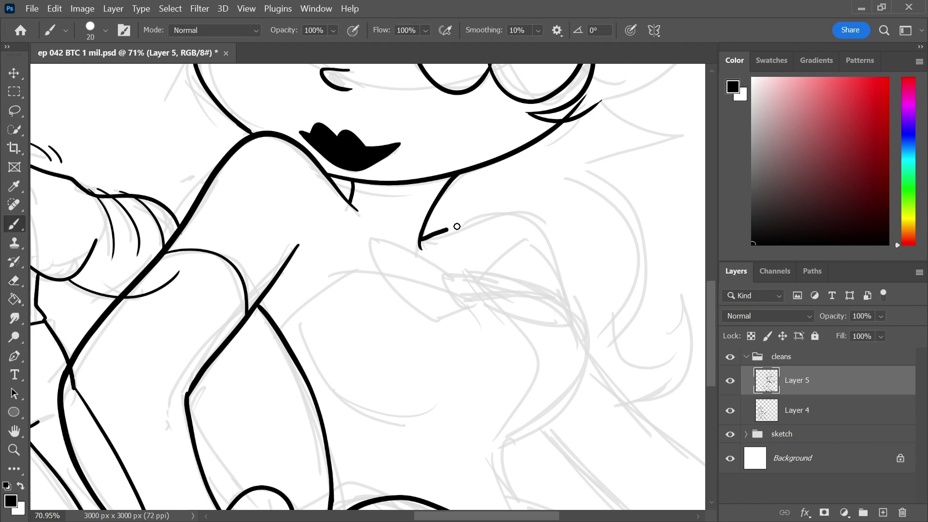
Ink the large woman's far shoulder from the base of the neck and continue the outer line down her far arm
{"action": "left_click_drag", "start_coordinate": [462, 229], "coordinate": [576, 331]}
{"action": "left_click_drag", "start_coordinate": [565, 251], "coordinate": [475, 175]}
{"action": "key", "text": "ctrl+z"}
{"action": "mouse_move", "coordinate": [330, 160]}
{"action": "left_mouse_down"}
{"action": "mouse_move", "coordinate": [394, 142]}
{"action": "mouse_move", "coordinate": [637, 450]}
{"action": "mouse_move", "coordinate": [336, 160]}
{"action": "mouse_move", "coordinate": [488, 237]}
{"action": "left_mouse_up"}
{"action": "key", "text": "ctrl+z"}
{"action": "left_click_drag", "start_coordinate": [542, 325], "coordinate": [631, 415]}
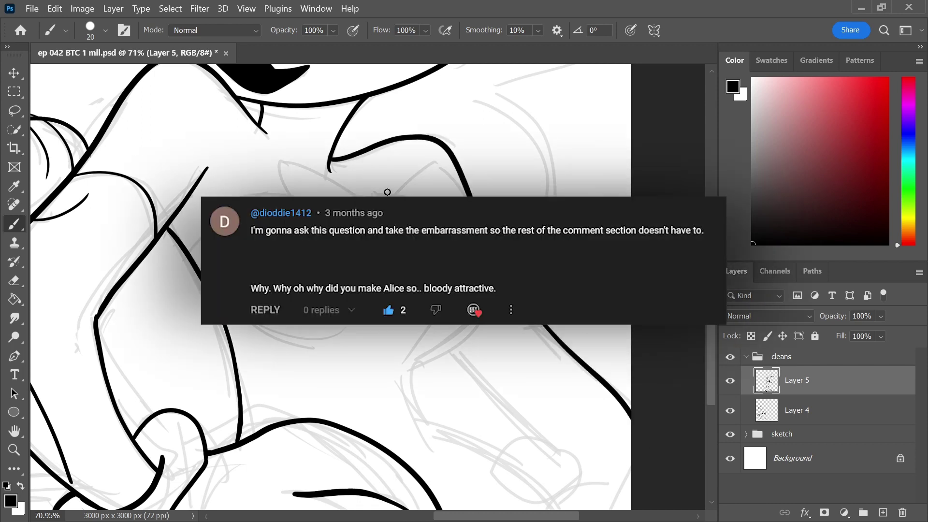
Ink the outer curve of the large woman's bust, the waist below it and the far hip line
{"action": "mouse_move", "coordinate": [385, 193]}
{"action": "left_mouse_down"}
{"action": "mouse_move", "coordinate": [416, 200]}
{"action": "mouse_move", "coordinate": [412, 361]}
{"action": "left_mouse_up"}
{"action": "key", "text": "ctrl+z"}
{"action": "mouse_move", "coordinate": [382, 192]}
{"action": "left_mouse_down"}
{"action": "mouse_move", "coordinate": [483, 222]}
{"action": "mouse_move", "coordinate": [420, 367]}
{"action": "mouse_move", "coordinate": [401, 195]}
{"action": "mouse_move", "coordinate": [422, 420]}
{"action": "left_mouse_up"}
{"action": "key", "text": "ctrl+z"}
{"action": "left_click_drag", "start_coordinate": [427, 370], "coordinate": [416, 295]}
{"action": "mouse_move", "coordinate": [413, 345]}
{"action": "left_mouse_down"}
{"action": "mouse_move", "coordinate": [529, 398]}
{"action": "mouse_move", "coordinate": [570, 460]}
{"action": "left_mouse_up"}
{"action": "key", "text": "z"}
{"action": "mouse_move", "coordinate": [531, 327]}
{"action": "left_mouse_down"}
{"action": "mouse_move", "coordinate": [467, 315]}
{"action": "mouse_move", "coordinate": [572, 303]}
{"action": "left_mouse_up"}
Erase the large woman's near torso line and redraw it from the armpit down to the hip
{"action": "key", "text": "e"}
{"action": "left_click_drag", "start_coordinate": [277, 219], "coordinate": [273, 222]}
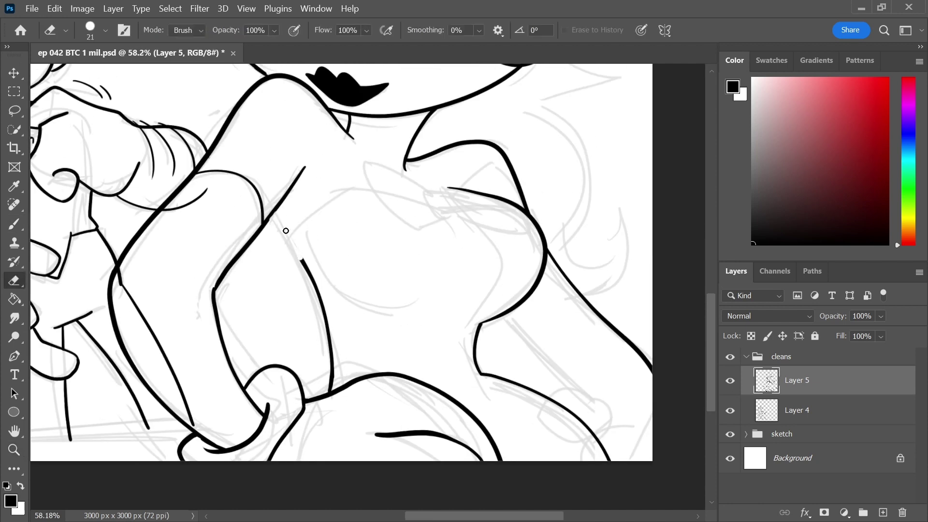
{"action": "left_click_drag", "start_coordinate": [300, 256], "coordinate": [332, 358]}
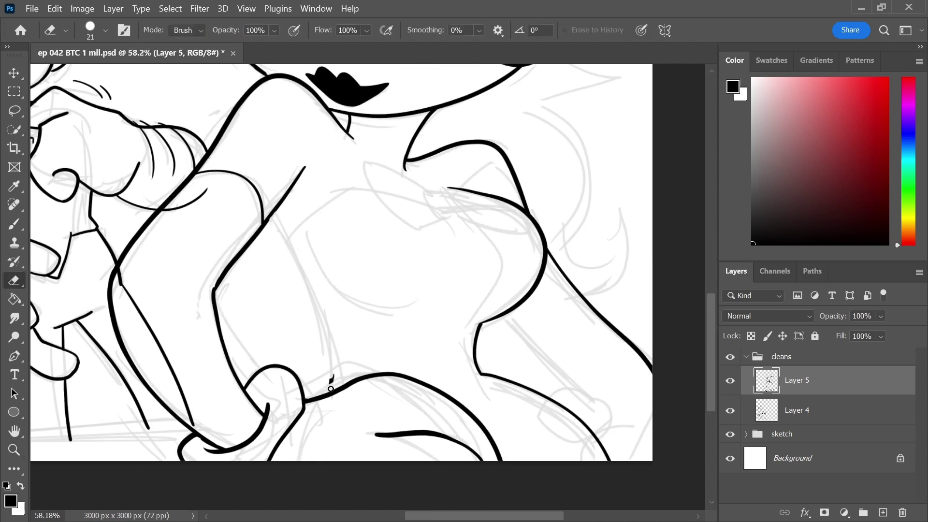
{"action": "key", "text": "b"}
{"action": "left_click_drag", "start_coordinate": [303, 256], "coordinate": [344, 389]}
{"action": "left_click_drag", "start_coordinate": [489, 273], "coordinate": [512, 361]}
{"action": "key", "text": "ctrl+z"}
{"action": "left_click_drag", "start_coordinate": [294, 310], "coordinate": [370, 443]}
{"action": "left_click_drag", "start_coordinate": [352, 287], "coordinate": [315, 311]}
{"action": "left_click_drag", "start_coordinate": [431, 279], "coordinate": [469, 284]}
{"action": "mouse_move", "coordinate": [191, 341]}
{"action": "left_mouse_down"}
{"action": "mouse_move", "coordinate": [337, 312]}
{"action": "mouse_move", "coordinate": [411, 309]}
{"action": "left_mouse_up"}
{"action": "left_click_drag", "start_coordinate": [304, 291], "coordinate": [393, 341]}
{"action": "key", "text": "ctrl+z"}
{"action": "key", "text": "ctrl+z"}
{"action": "key", "text": "ctrl+z"}
{"action": "mouse_move", "coordinate": [234, 398]}
{"action": "left_mouse_down"}
{"action": "mouse_move", "coordinate": [252, 380]}
{"action": "mouse_move", "coordinate": [382, 372]}
{"action": "left_mouse_up"}
{"action": "key", "text": "ctrl+z"}
{"action": "key", "text": "ctrl+z"}
Ink the dress's upper edge over the near side of the bust and erase the overlapping line where the bow sits
{"action": "mouse_move", "coordinate": [232, 399]}
{"action": "left_mouse_down"}
{"action": "mouse_move", "coordinate": [379, 364]}
{"action": "mouse_move", "coordinate": [461, 372]}
{"action": "left_mouse_up"}
{"action": "left_click_drag", "start_coordinate": [422, 319], "coordinate": [487, 356]}
{"action": "key", "text": "e"}
{"action": "left_click_drag", "start_coordinate": [441, 396], "coordinate": [458, 410]}
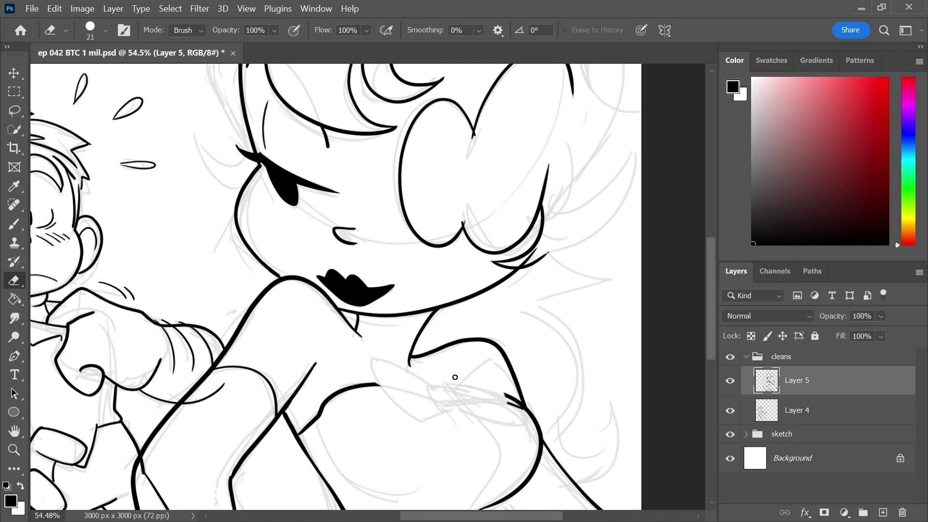
Ink the bow on the dress's neckline with a central knot and two pointed loops
{"action": "key", "text": "b"}
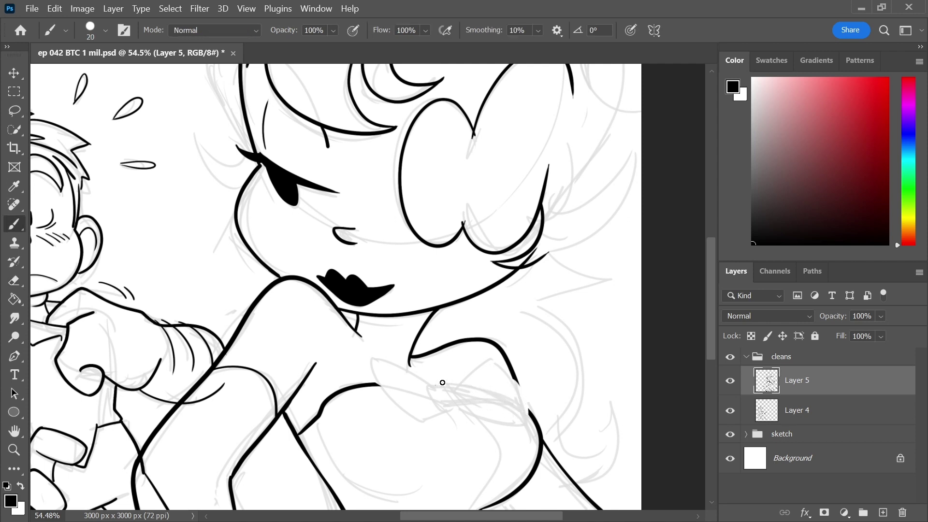
{"action": "mouse_move", "coordinate": [437, 388]}
{"action": "left_mouse_down"}
{"action": "mouse_move", "coordinate": [371, 358]}
{"action": "mouse_move", "coordinate": [434, 417]}
{"action": "left_mouse_up"}
{"action": "left_click_drag", "start_coordinate": [470, 385], "coordinate": [528, 397]}
{"action": "left_click_drag", "start_coordinate": [473, 410], "coordinate": [531, 412]}
{"action": "key", "text": "ctrl+z"}
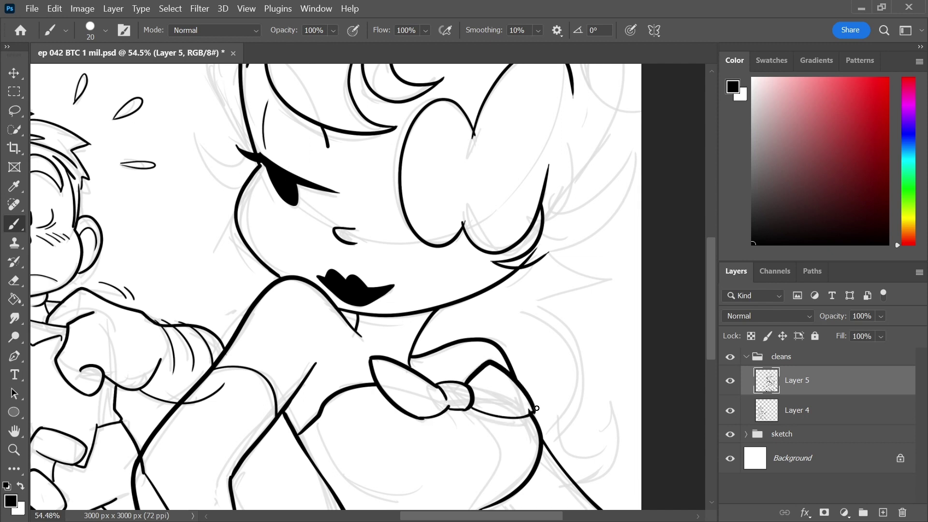
{"action": "key", "text": "e"}
{"action": "key", "text": "b"}
{"action": "left_click_drag", "start_coordinate": [487, 259], "coordinate": [457, 233]}
Rough in the rounded far hand near the canvas's lower edge and erase the hip line where the hand overlaps it
{"action": "key", "text": "z"}
{"action": "mouse_move", "coordinate": [452, 282]}
{"action": "left_mouse_down"}
{"action": "mouse_move", "coordinate": [413, 275]}
{"action": "mouse_move", "coordinate": [494, 303]}
{"action": "left_mouse_up"}
{"action": "key", "text": "b"}
{"action": "left_click_drag", "start_coordinate": [492, 371], "coordinate": [491, 268]}
{"action": "key", "text": "e"}
{"action": "mouse_move", "coordinate": [450, 411]}
{"action": "left_mouse_down"}
{"action": "mouse_move", "coordinate": [487, 441]}
{"action": "mouse_move", "coordinate": [478, 461]}
{"action": "left_mouse_up"}
{"action": "key", "text": "b"}
{"action": "key", "text": "ctrl+z"}
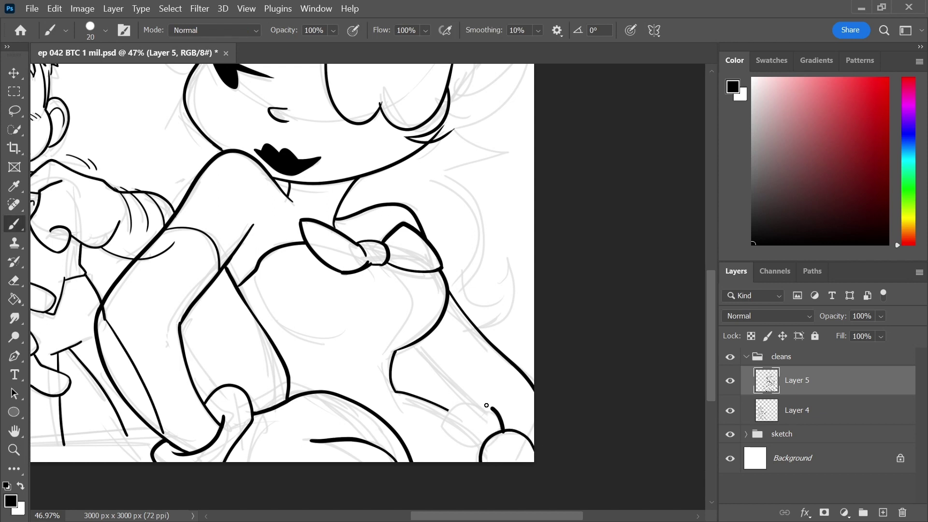
Redraw the far hand's rounded shape at the end of the hip line and trim its open side
{"action": "key", "text": "z"}
{"action": "left_click_drag", "start_coordinate": [476, 385], "coordinate": [548, 337]}
{"action": "key", "text": "b"}
{"action": "mouse_move", "coordinate": [567, 387]}
{"action": "left_mouse_down"}
{"action": "mouse_move", "coordinate": [510, 383]}
{"action": "mouse_move", "coordinate": [463, 431]}
{"action": "left_mouse_up"}
{"action": "mouse_move", "coordinate": [519, 357]}
{"action": "left_mouse_down"}
{"action": "mouse_move", "coordinate": [416, 393]}
{"action": "mouse_move", "coordinate": [465, 406]}
{"action": "left_mouse_up"}
{"action": "key", "text": "ctrl+z"}
{"action": "mouse_move", "coordinate": [505, 385]}
{"action": "left_mouse_down"}
{"action": "mouse_move", "coordinate": [456, 317]}
{"action": "mouse_move", "coordinate": [466, 407]}
{"action": "mouse_move", "coordinate": [442, 321]}
{"action": "mouse_move", "coordinate": [497, 387]}
{"action": "mouse_move", "coordinate": [532, 366]}
{"action": "left_mouse_up"}
{"action": "key", "text": "ctrl+z"}
{"action": "key", "text": "z"}
{"action": "mouse_move", "coordinate": [524, 405]}
{"action": "left_mouse_down"}
{"action": "mouse_move", "coordinate": [536, 363]}
{"action": "mouse_move", "coordinate": [528, 369]}
{"action": "left_mouse_up"}
{"action": "key", "text": "e"}
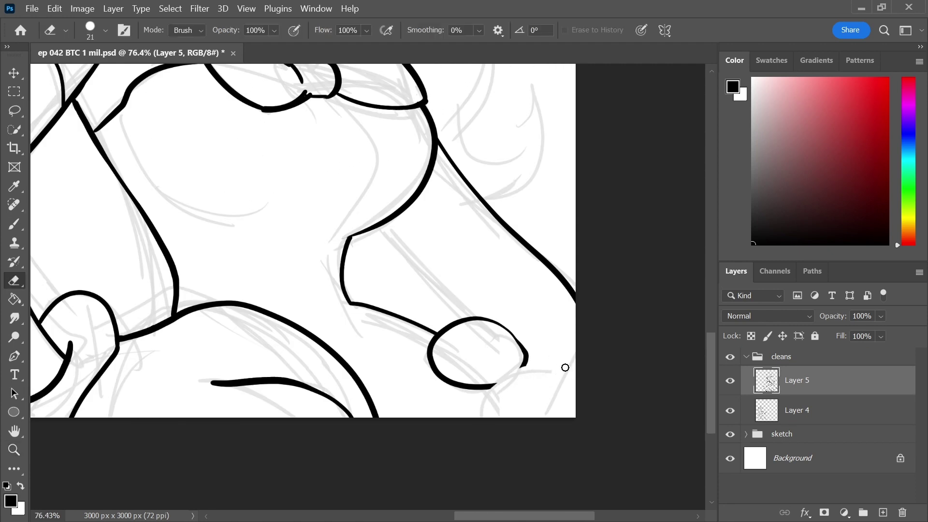
Ink the second rounded part of the far hand, the inner line of the far arm and the glove's upper edge
{"action": "key", "text": "b"}
{"action": "mouse_move", "coordinate": [576, 404]}
{"action": "left_mouse_down"}
{"action": "mouse_move", "coordinate": [485, 404]}
{"action": "mouse_move", "coordinate": [488, 419]}
{"action": "left_mouse_up"}
{"action": "left_click_drag", "start_coordinate": [569, 326], "coordinate": [564, 344]}
{"action": "left_click_drag", "start_coordinate": [381, 242], "coordinate": [470, 336]}
{"action": "mouse_move", "coordinate": [476, 223]}
{"action": "left_mouse_down"}
{"action": "mouse_move", "coordinate": [523, 297]}
{"action": "mouse_move", "coordinate": [593, 354]}
{"action": "mouse_move", "coordinate": [511, 388]}
{"action": "left_mouse_up"}
Ink the long hair lock behind the far shoulder as an S-curve ending in an upturned pointed tip
{"action": "left_click_drag", "start_coordinate": [604, 327], "coordinate": [546, 324]}
{"action": "left_click_drag", "start_coordinate": [611, 288], "coordinate": [589, 302]}
{"action": "left_click_drag", "start_coordinate": [581, 323], "coordinate": [620, 327]}
{"action": "left_click_drag", "start_coordinate": [575, 259], "coordinate": [624, 323]}
{"action": "left_click_drag", "start_coordinate": [630, 361], "coordinate": [582, 405]}
{"action": "left_click_drag", "start_coordinate": [631, 273], "coordinate": [626, 325]}
{"action": "left_click_drag", "start_coordinate": [625, 390], "coordinate": [677, 406]}
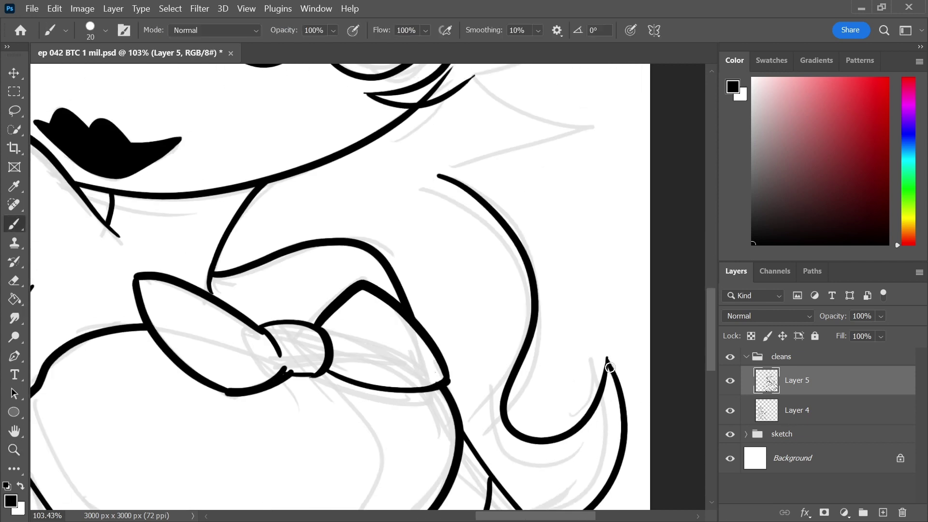
Ink the pointed hair flick below the jaw's far end and the lower curve of the larger lock above it
{"action": "left_click_drag", "start_coordinate": [582, 85], "coordinate": [626, 367]}
{"action": "left_click_drag", "start_coordinate": [568, 371], "coordinate": [505, 374]}
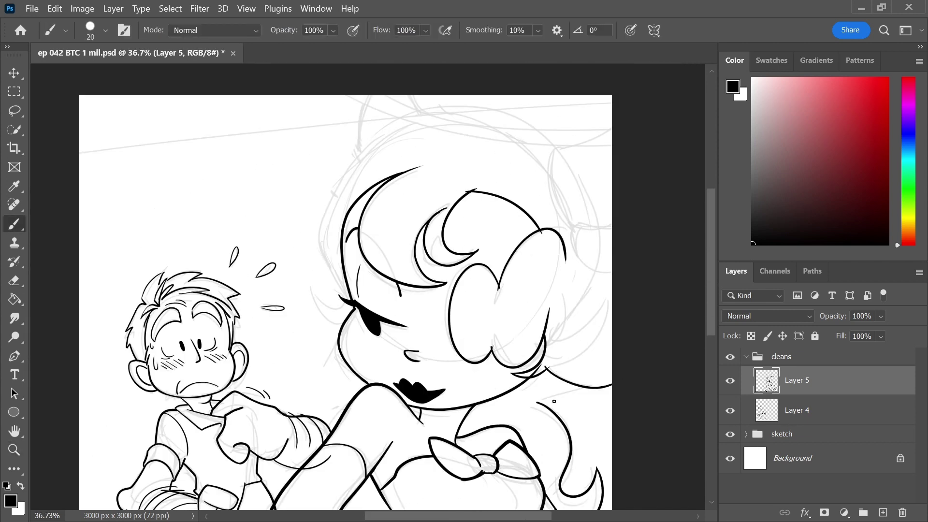
{"action": "key", "text": "e"}
{"action": "scroll", "coordinate": [603, 396], "scroll_direction": "up", "scroll_amount": 5}
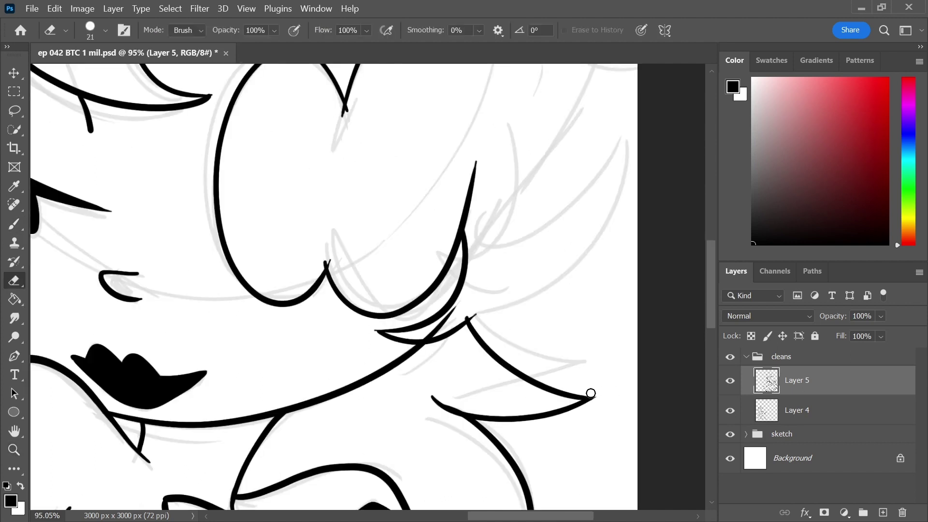
{"action": "key", "text": "b"}
{"action": "left_click_drag", "start_coordinate": [548, 344], "coordinate": [639, 291]}
{"action": "left_click_drag", "start_coordinate": [617, 305], "coordinate": [576, 379]}
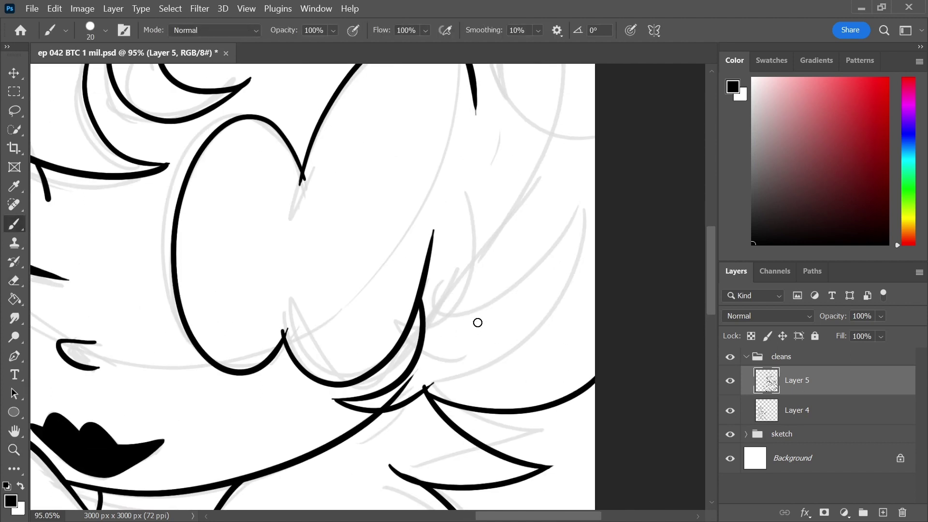
Complete the upswept hair lock behind the large woman's head with a pointed tip and an inner curve
{"action": "key", "text": "z"}
{"action": "mouse_move", "coordinate": [453, 304]}
{"action": "left_mouse_down"}
{"action": "mouse_move", "coordinate": [645, 307]}
{"action": "mouse_move", "coordinate": [584, 265]}
{"action": "left_mouse_up"}
{"action": "scroll", "coordinate": [594, 264], "scroll_direction": "up", "scroll_amount": 5}
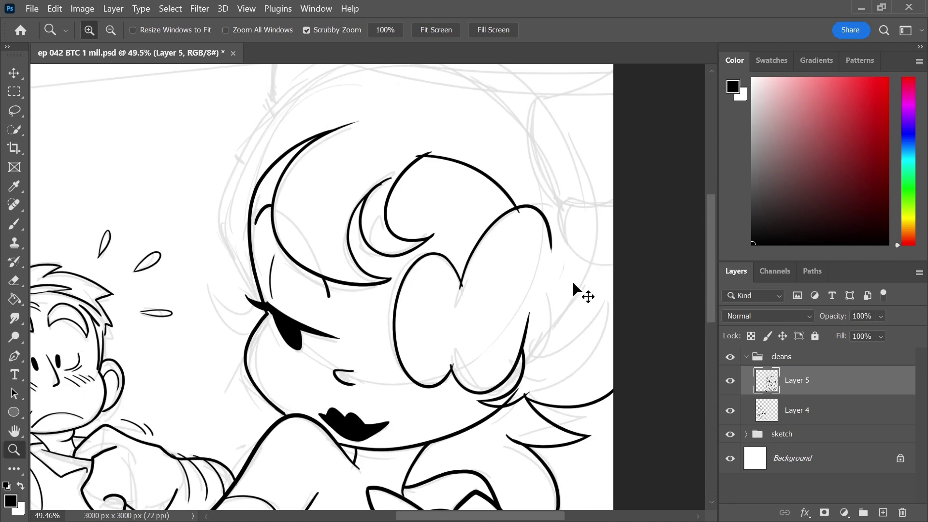
{"action": "key", "text": "b"}
{"action": "mouse_move", "coordinate": [532, 356]}
{"action": "left_mouse_down"}
{"action": "mouse_move", "coordinate": [562, 353]}
{"action": "mouse_move", "coordinate": [599, 306]}
{"action": "mouse_move", "coordinate": [526, 397]}
{"action": "left_mouse_up"}
{"action": "left_click_drag", "start_coordinate": [617, 264], "coordinate": [644, 195]}
Ink the small upturned hair flick beside the large woman's eye
{"action": "left_click_drag", "start_coordinate": [273, 205], "coordinate": [329, 217]}
{"action": "left_click_drag", "start_coordinate": [295, 273], "coordinate": [298, 260]}
{"action": "mouse_move", "coordinate": [296, 292]}
{"action": "left_mouse_down"}
{"action": "mouse_move", "coordinate": [174, 227]}
{"action": "mouse_move", "coordinate": [219, 341]}
{"action": "mouse_move", "coordinate": [285, 360]}
{"action": "left_mouse_up"}
{"action": "key", "text": "e"}
{"action": "key", "text": "b"}
{"action": "left_click_drag", "start_coordinate": [348, 167], "coordinate": [406, 362]}
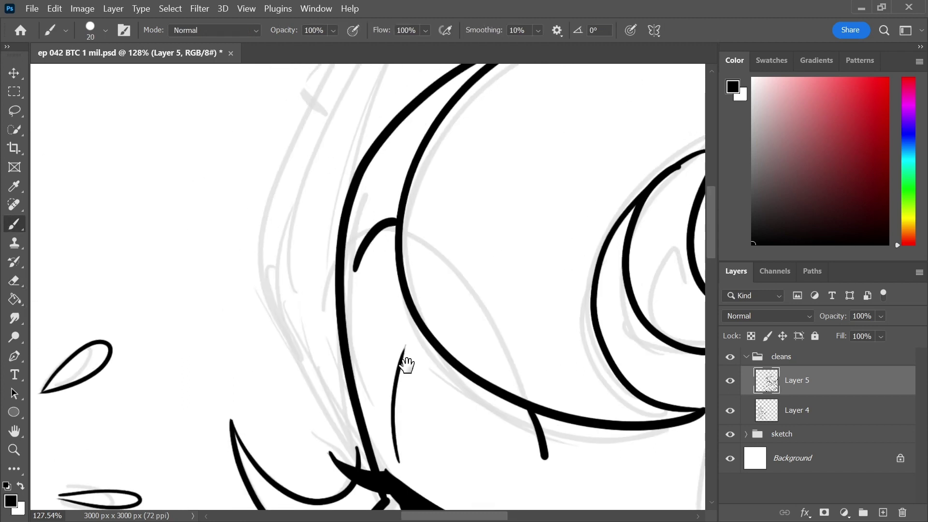
Ink the outer hair contour from the eye over the crown and down the back of the head
{"action": "left_click_drag", "start_coordinate": [388, 239], "coordinate": [333, 232]}
{"action": "mouse_move", "coordinate": [539, 66]}
{"action": "left_mouse_down"}
{"action": "mouse_move", "coordinate": [556, 130]}
{"action": "mouse_move", "coordinate": [486, 123]}
{"action": "left_mouse_up"}
{"action": "mouse_move", "coordinate": [599, 470]}
{"action": "left_mouse_down"}
{"action": "mouse_move", "coordinate": [662, 383]}
{"action": "mouse_move", "coordinate": [468, 114]}
{"action": "mouse_move", "coordinate": [244, 360]}
{"action": "mouse_move", "coordinate": [263, 399]}
{"action": "left_mouse_up"}
{"action": "left_click_drag", "start_coordinate": [642, 301], "coordinate": [582, 240]}
{"action": "mouse_move", "coordinate": [610, 254]}
{"action": "left_mouse_down"}
{"action": "mouse_move", "coordinate": [552, 242]}
{"action": "mouse_move", "coordinate": [628, 238]}
{"action": "left_mouse_up"}
{"action": "key", "text": "ctrl+z"}
{"action": "left_click_drag", "start_coordinate": [591, 281], "coordinate": [607, 284]}
{"action": "key", "text": "b"}
{"action": "mouse_move", "coordinate": [571, 400]}
{"action": "left_mouse_down"}
{"action": "mouse_move", "coordinate": [545, 124]}
{"action": "mouse_move", "coordinate": [283, 199]}
{"action": "mouse_move", "coordinate": [286, 355]}
{"action": "left_mouse_up"}
{"action": "left_click_drag", "start_coordinate": [586, 186], "coordinate": [580, 202]}
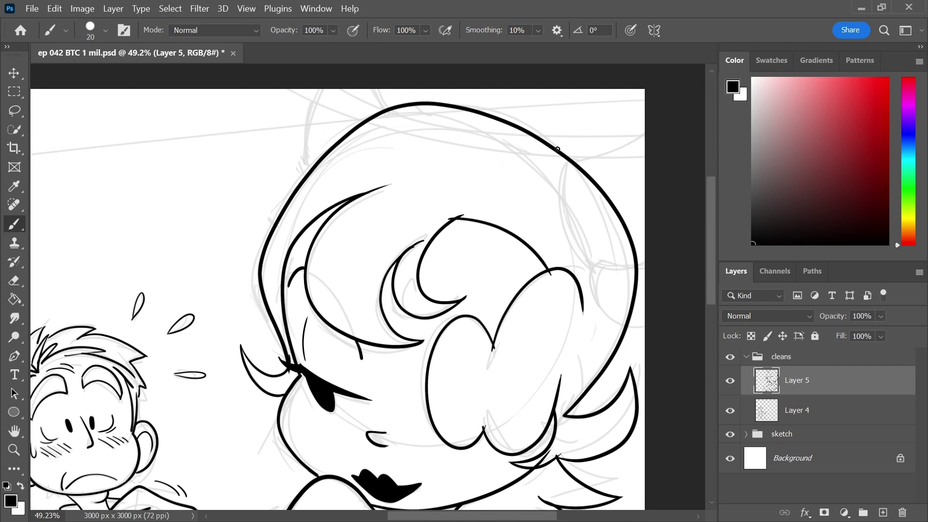
Erase and redraw the hair contour at the crown, and ink both sides of the horn-like shape rising from it
{"action": "key", "text": "e"}
{"action": "mouse_move", "coordinate": [332, 141]}
{"action": "left_mouse_down"}
{"action": "mouse_move", "coordinate": [442, 92]}
{"action": "mouse_move", "coordinate": [419, 102]}
{"action": "left_mouse_up"}
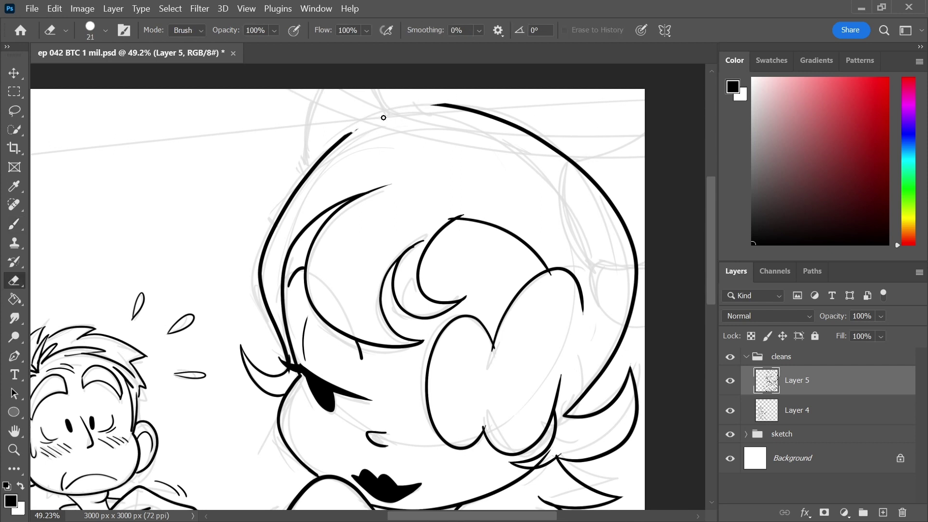
{"action": "key", "text": "b"}
{"action": "mouse_move", "coordinate": [358, 129]}
{"action": "left_mouse_down"}
{"action": "mouse_move", "coordinate": [485, 137]}
{"action": "mouse_move", "coordinate": [409, 107]}
{"action": "mouse_move", "coordinate": [571, 175]}
{"action": "left_mouse_up"}
{"action": "key", "text": "ctrl+z"}
{"action": "left_click_drag", "start_coordinate": [312, 168], "coordinate": [334, 55]}
{"action": "left_click_drag", "start_coordinate": [544, 116], "coordinate": [518, 143]}
Erase the hair contour at the back of the crown and ink the shapes that extend there to the canvas edge
{"action": "key", "text": "e"}
{"action": "mouse_move", "coordinate": [546, 188]}
{"action": "left_mouse_down"}
{"action": "mouse_move", "coordinate": [610, 265]}
{"action": "mouse_move", "coordinate": [615, 299]}
{"action": "left_mouse_up"}
{"action": "left_click_drag", "start_coordinate": [568, 208], "coordinate": [551, 194]}
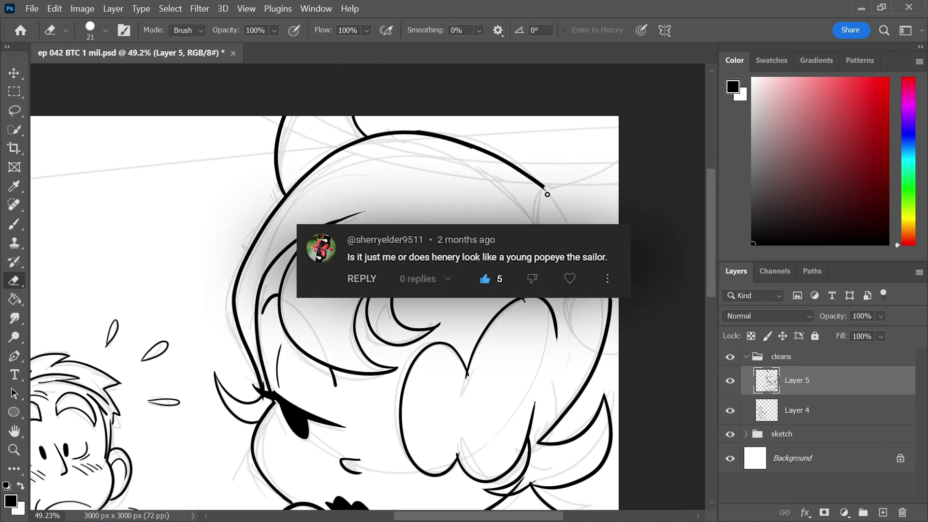
{"action": "key", "text": "b"}
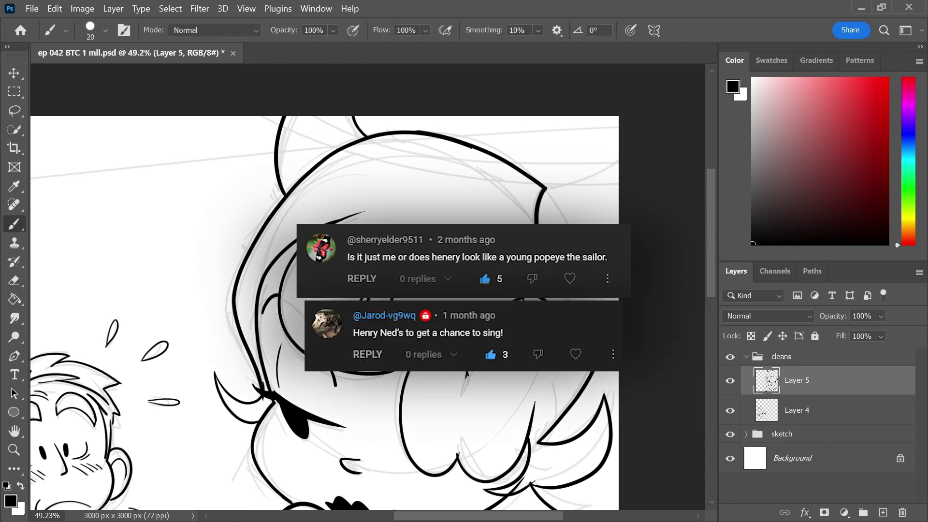
{"action": "left_click_drag", "start_coordinate": [551, 187], "coordinate": [621, 151]}
{"action": "key", "text": "e"}
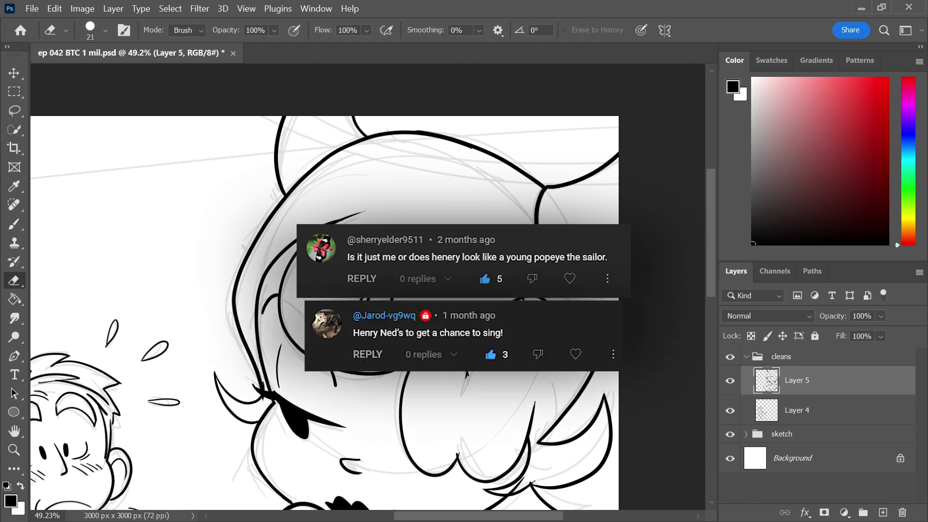
{"action": "key", "text": "b"}
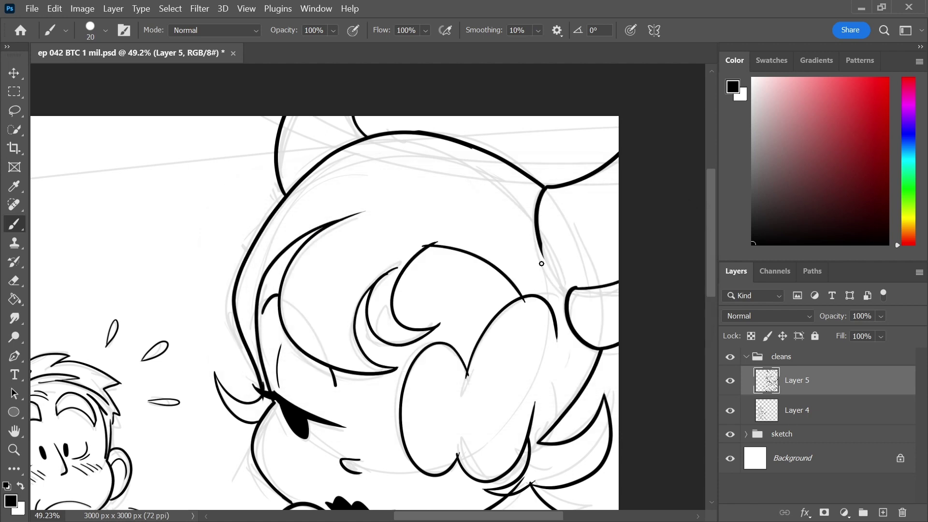
Redraw the inner curve of the shape at the back of the head and thicken the hair contour leading to it
{"action": "left_click_drag", "start_coordinate": [540, 243], "coordinate": [577, 287]}
{"action": "key", "text": "ctrl+z"}
{"action": "key", "text": "ctrl+z"}
{"action": "key", "text": "ctrl+z"}
{"action": "mouse_move", "coordinate": [542, 205]}
{"action": "left_mouse_down"}
{"action": "mouse_move", "coordinate": [544, 257]}
{"action": "mouse_move", "coordinate": [540, 243]}
{"action": "mouse_move", "coordinate": [576, 295]}
{"action": "mouse_move", "coordinate": [573, 288]}
{"action": "left_mouse_up"}
{"action": "key", "text": "e"}
{"action": "key", "text": "b"}
{"action": "key", "text": "ctrl+z"}
{"action": "left_click_drag", "start_coordinate": [429, 133], "coordinate": [548, 187]}
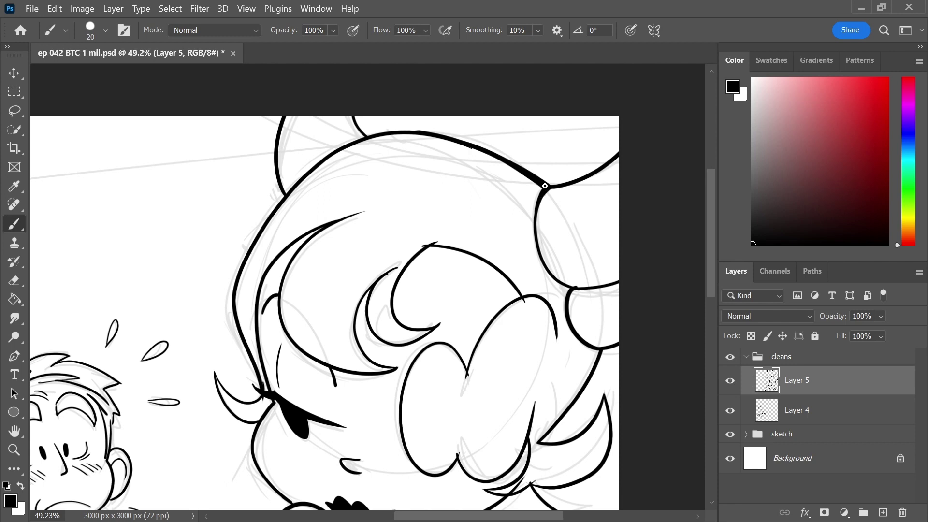
Save the file and hide the sketch group and Layer 4
{"action": "key", "text": "z"}
{"action": "key", "text": "ctrl+s"}
{"action": "left_click_drag", "start_coordinate": [628, 242], "coordinate": [638, 273]}
{"action": "left_click_drag", "start_coordinate": [677, 379], "coordinate": [671, 350]}
{"action": "left_click", "coordinate": [730, 434]}
{"action": "scroll", "coordinate": [644, 348], "scroll_direction": "down", "scroll_amount": 1}
{"action": "key", "text": "ctrl+s"}
{"action": "left_click", "coordinate": [730, 410]}
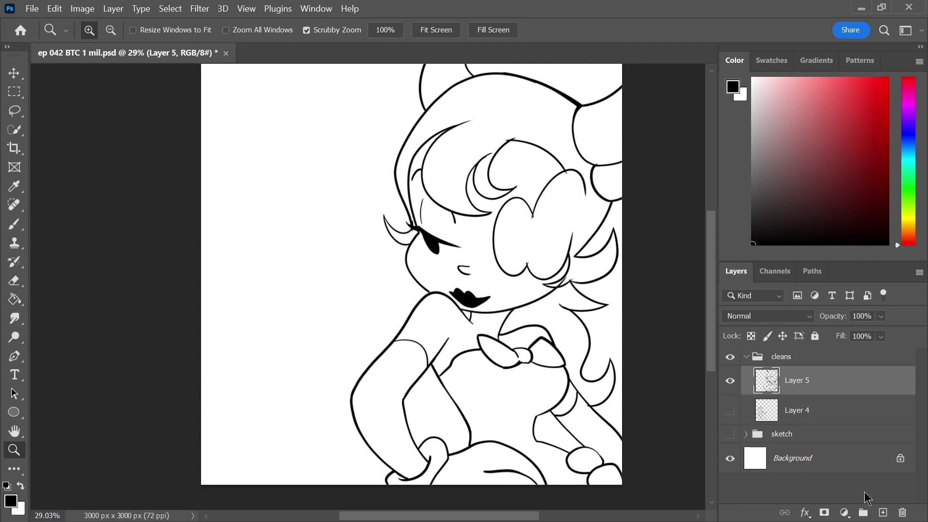
Add a new layer above Layer 5 and fill the large woman's hair, dress and gloves with black
{"action": "left_click", "coordinate": [883, 512]}
{"action": "key", "text": "g"}
{"action": "left_click", "coordinate": [531, 235]}
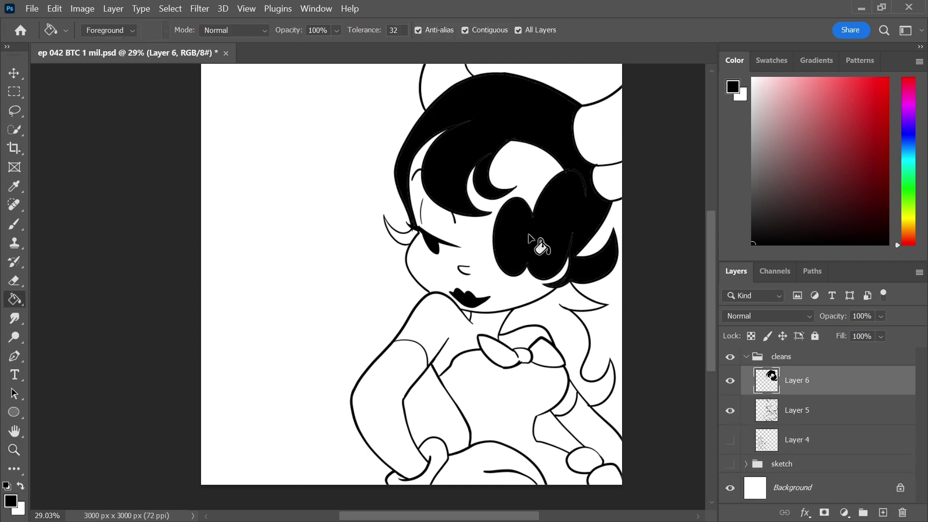
{"action": "left_click", "coordinate": [406, 242]}
{"action": "left_click", "coordinate": [568, 329]}
{"action": "left_click", "coordinate": [515, 387]}
{"action": "left_click", "coordinate": [604, 442]}
{"action": "left_click", "coordinate": [424, 390]}
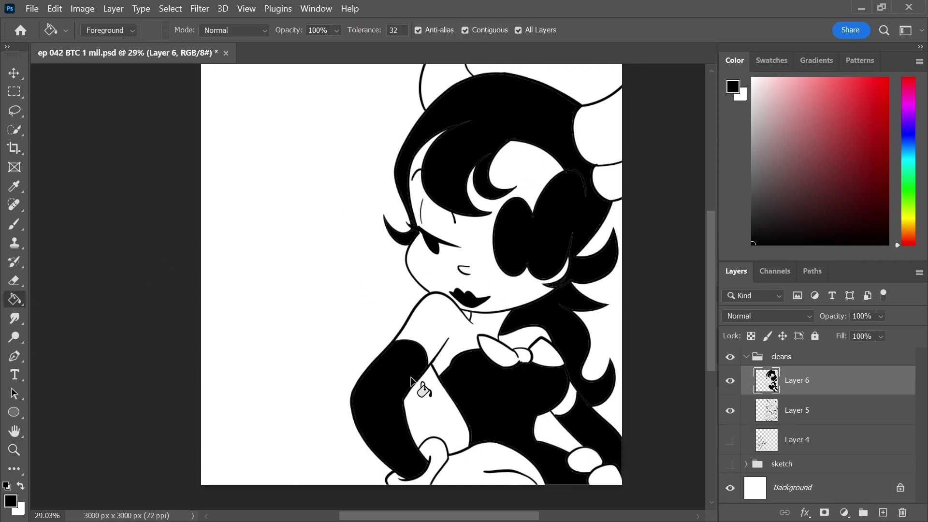
Select the black fills and expand them under the line art to close the thin white gaps
{"action": "left_click_drag", "start_coordinate": [578, 224], "coordinate": [577, 235]}
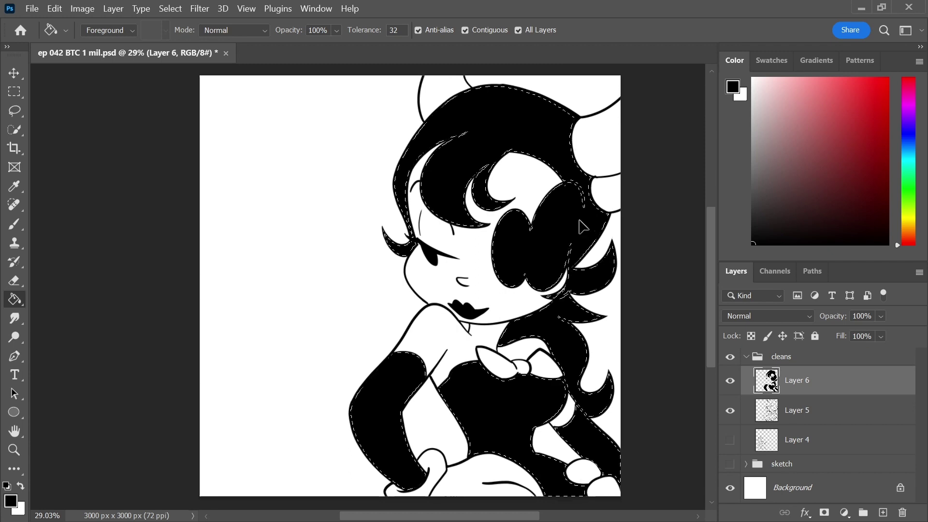
{"action": "key", "text": "z"}
{"action": "left_click", "coordinate": [534, 326]}
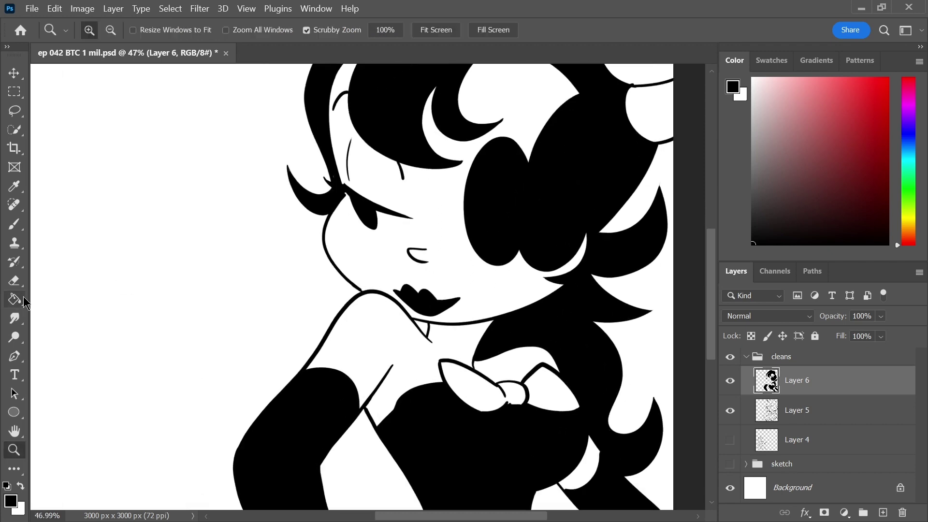
Fill the small area on the neck below the jaw with black and merge the fill layer into Layer 5
{"action": "left_click", "coordinate": [14, 299]}
{"action": "left_click", "coordinate": [422, 329]}
{"action": "left_click", "coordinate": [15, 112]}
{"action": "left_click_drag", "start_coordinate": [439, 290], "coordinate": [470, 331]}
{"action": "key", "text": "ctrl+a"}
{"action": "key", "text": "ctrl+Left"}
{"action": "key", "text": "ctrl+Right"}
{"action": "key", "text": "ctrl+e"}
Draw a thin white line separating the large woman's lower hair curl from her black glove
{"action": "key", "text": "z"}
{"action": "left_click_drag", "start_coordinate": [603, 471], "coordinate": [623, 470]}
{"action": "key", "text": "b"}
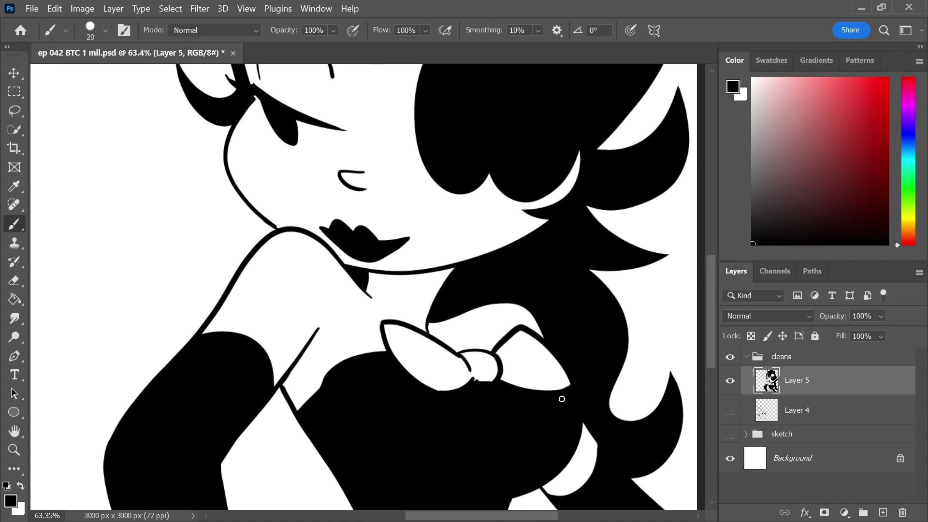
{"action": "key", "text": "x"}
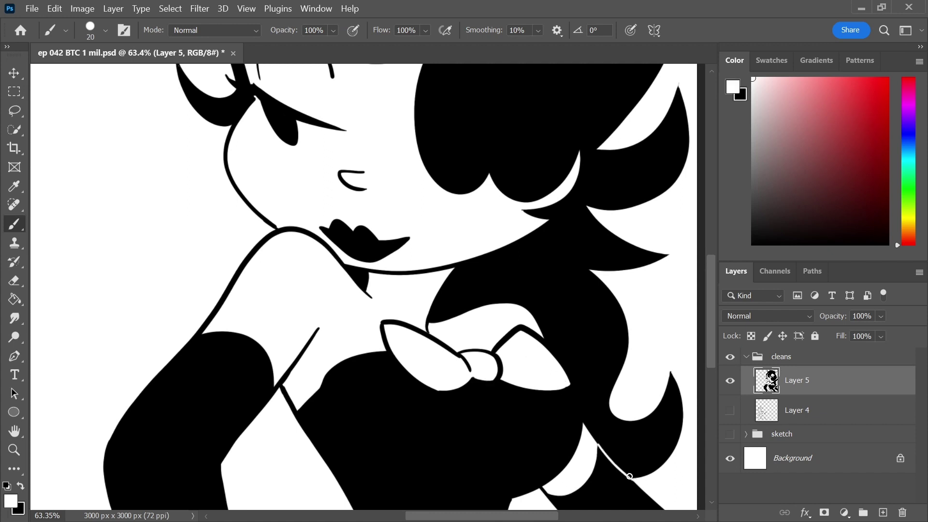
{"action": "mouse_move", "coordinate": [585, 394]}
{"action": "left_mouse_down"}
{"action": "mouse_move", "coordinate": [572, 240]}
{"action": "mouse_move", "coordinate": [563, 317]}
{"action": "left_mouse_up"}
{"action": "left_click_drag", "start_coordinate": [585, 256], "coordinate": [600, 314]}
{"action": "key", "text": "e"}
{"action": "left_click_drag", "start_coordinate": [635, 281], "coordinate": [561, 390]}
{"action": "key", "text": "ctrl+z"}
{"action": "key", "text": "x"}
{"action": "left_click_drag", "start_coordinate": [637, 288], "coordinate": [560, 398]}
{"action": "key", "text": "ctrl+z"}
Clean up the large woman's line art around the outer corner of her eye
{"action": "key", "text": "b"}
{"action": "left_click_drag", "start_coordinate": [629, 303], "coordinate": [579, 372]}
{"action": "mouse_move", "coordinate": [631, 328]}
{"action": "left_mouse_down"}
{"action": "mouse_move", "coordinate": [615, 364]}
{"action": "mouse_move", "coordinate": [586, 332]}
{"action": "left_mouse_up"}
{"action": "left_click_drag", "start_coordinate": [455, 374], "coordinate": [493, 377]}
{"action": "key", "text": "e"}
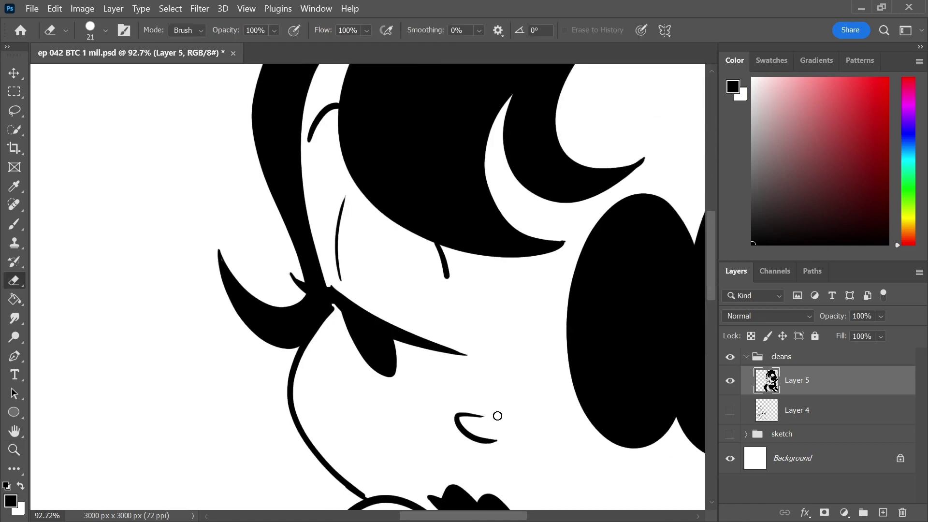
{"action": "mouse_move", "coordinate": [483, 419]}
{"action": "left_mouse_down"}
{"action": "mouse_move", "coordinate": [388, 311]}
{"action": "mouse_move", "coordinate": [433, 392]}
{"action": "left_mouse_up"}
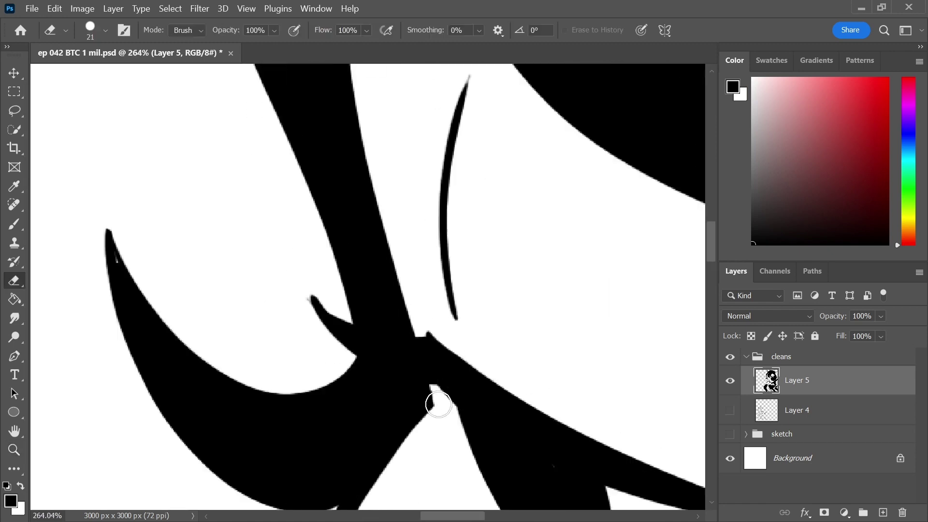
{"action": "key", "text": "b"}
{"action": "left_click_drag", "start_coordinate": [582, 385], "coordinate": [539, 369]}
{"action": "left_click_drag", "start_coordinate": [582, 348], "coordinate": [503, 234]}
Touch up the large woman's jaw line where it meets her shoulder and save the file
{"action": "left_click_drag", "start_coordinate": [399, 286], "coordinate": [430, 300]}
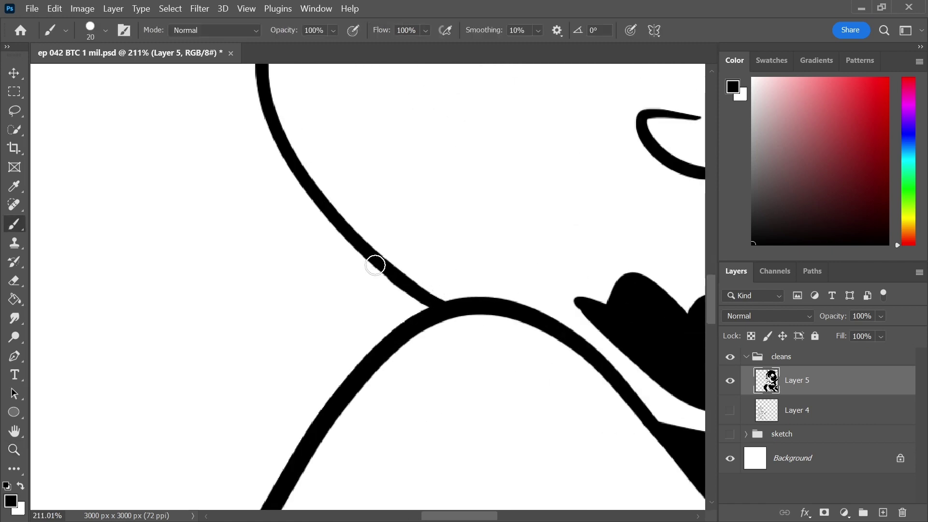
{"action": "key", "text": "e"}
{"action": "key", "text": "b"}
{"action": "mouse_move", "coordinate": [372, 259]}
{"action": "left_mouse_down"}
{"action": "mouse_move", "coordinate": [427, 296]}
{"action": "mouse_move", "coordinate": [407, 271]}
{"action": "left_mouse_up"}
{"action": "key", "text": "z"}
{"action": "key", "text": "ctrl+s"}
{"action": "mouse_move", "coordinate": [556, 274]}
{"action": "left_mouse_down"}
{"action": "mouse_move", "coordinate": [509, 256]}
{"action": "mouse_move", "coordinate": [542, 270]}
{"action": "left_mouse_up"}
{"action": "left_click_drag", "start_coordinate": [539, 272], "coordinate": [491, 256]}
{"action": "left_click_drag", "start_coordinate": [518, 233], "coordinate": [530, 296]}
{"action": "left_click_drag", "start_coordinate": [532, 339], "coordinate": [568, 349]}
{"action": "key", "text": "b"}
{"action": "mouse_move", "coordinate": [489, 347]}
{"action": "left_mouse_down"}
{"action": "mouse_move", "coordinate": [498, 305]}
{"action": "mouse_move", "coordinate": [468, 307]}
{"action": "left_mouse_up"}
Try to erase a curved white contour line across the bust of the black dress
{"action": "key", "text": "e"}
{"action": "left_click_drag", "start_coordinate": [370, 370], "coordinate": [435, 419]}
{"action": "key", "text": "ctrl+z"}
{"action": "left_click_drag", "start_coordinate": [356, 370], "coordinate": [493, 401]}
{"action": "key", "text": "z"}
{"action": "mouse_move", "coordinate": [576, 318]}
{"action": "left_mouse_down"}
{"action": "mouse_move", "coordinate": [562, 333]}
{"action": "mouse_move", "coordinate": [604, 329]}
{"action": "left_mouse_up"}
{"action": "key", "text": "b"}
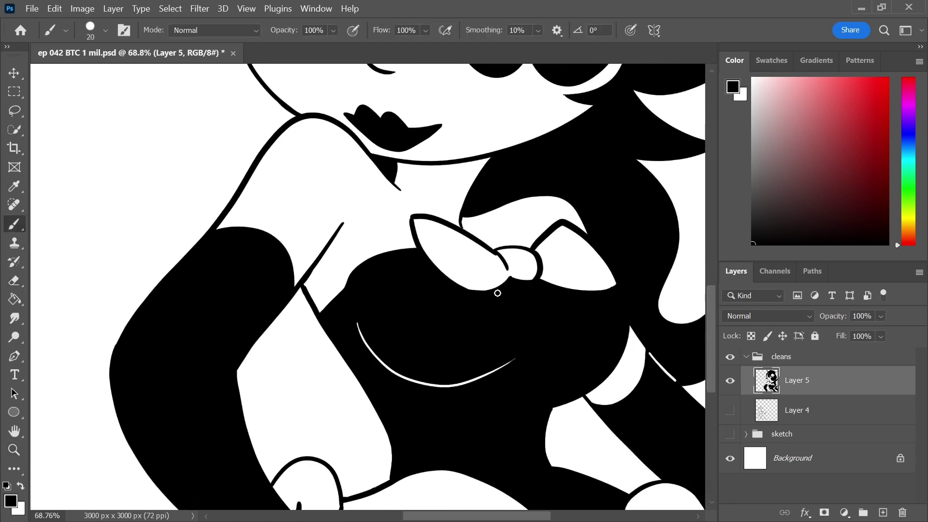
{"action": "key", "text": "ctrl+z"}
{"action": "key", "text": "e"}
{"action": "left_click_drag", "start_coordinate": [363, 329], "coordinate": [487, 382]}
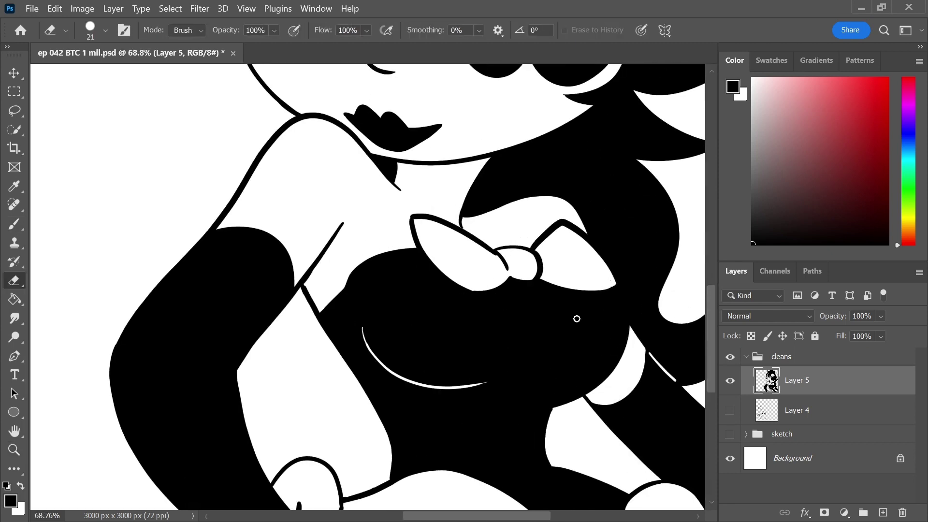
{"action": "key", "text": "ctrl+z"}
Erase a curved white contour line under the bust of the black dress and save the file
{"action": "mouse_move", "coordinate": [356, 319]}
{"action": "left_mouse_down"}
{"action": "mouse_move", "coordinate": [400, 373]}
{"action": "mouse_move", "coordinate": [526, 358]}
{"action": "left_mouse_up"}
{"action": "left_click_drag", "start_coordinate": [580, 289], "coordinate": [574, 380]}
{"action": "key", "text": "b"}
{"action": "left_click_drag", "start_coordinate": [438, 483], "coordinate": [523, 449]}
{"action": "mouse_move", "coordinate": [549, 379]}
{"action": "left_mouse_down"}
{"action": "mouse_move", "coordinate": [509, 377]}
{"action": "mouse_move", "coordinate": [578, 363]}
{"action": "left_mouse_up"}
{"action": "key", "text": "ctrl+s"}
Lower Layer 5's opacity to 34%, show the sketch group and add a new layer above Layer 5
{"action": "left_click_drag", "start_coordinate": [543, 271], "coordinate": [544, 377]}
{"action": "mouse_move", "coordinate": [587, 261]}
{"action": "left_mouse_down"}
{"action": "mouse_move", "coordinate": [567, 259]}
{"action": "mouse_move", "coordinate": [573, 266]}
{"action": "left_mouse_up"}
{"action": "left_click_drag", "start_coordinate": [880, 316], "coordinate": [839, 332]}
{"action": "left_click", "coordinate": [730, 434]}
{"action": "left_click", "coordinate": [883, 512]}
Ink the two curved edges of the hat brim across the large woman's head in black
{"action": "key", "text": "b"}
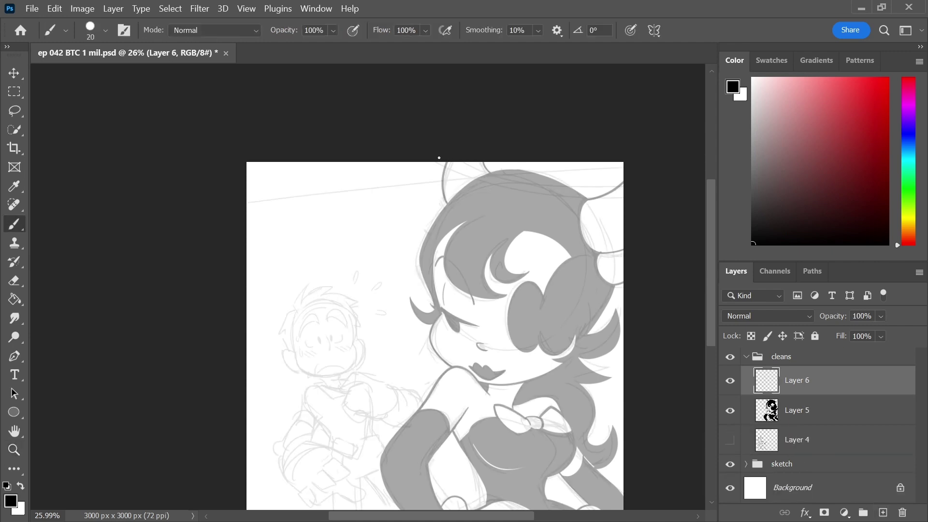
{"action": "mouse_move", "coordinate": [425, 153]}
{"action": "left_mouse_down"}
{"action": "mouse_move", "coordinate": [638, 201]}
{"action": "mouse_move", "coordinate": [709, 171]}
{"action": "left_mouse_up"}
{"action": "key", "text": "ctrl+z"}
{"action": "left_click_drag", "start_coordinate": [457, 157], "coordinate": [589, 190]}
Erase the hair fill and line art inside the hat brim on Layer 5
{"action": "left_click", "coordinate": [780, 425]}
{"action": "key", "text": "z"}
{"action": "left_click_drag", "start_coordinate": [475, 169], "coordinate": [523, 169]}
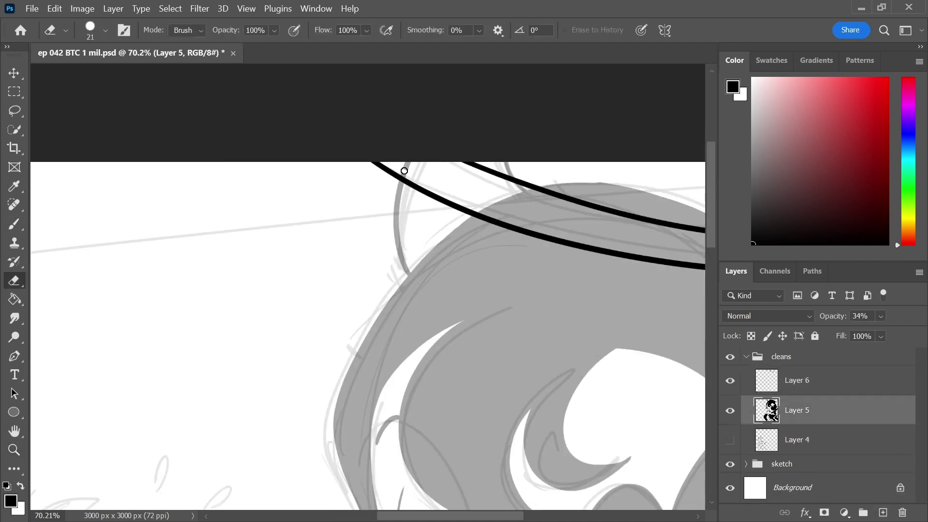
{"action": "mouse_move", "coordinate": [472, 175]}
{"action": "left_mouse_down"}
{"action": "mouse_move", "coordinate": [556, 205]}
{"action": "mouse_move", "coordinate": [544, 230]}
{"action": "mouse_move", "coordinate": [608, 230]}
{"action": "mouse_move", "coordinate": [607, 220]}
{"action": "mouse_move", "coordinate": [603, 228]}
{"action": "mouse_move", "coordinate": [295, 226]}
{"action": "mouse_move", "coordinate": [365, 248]}
{"action": "mouse_move", "coordinate": [480, 266]}
{"action": "mouse_move", "coordinate": [512, 251]}
{"action": "mouse_move", "coordinate": [404, 237]}
{"action": "mouse_move", "coordinate": [423, 252]}
{"action": "left_mouse_up"}
{"action": "key", "text": "space"}
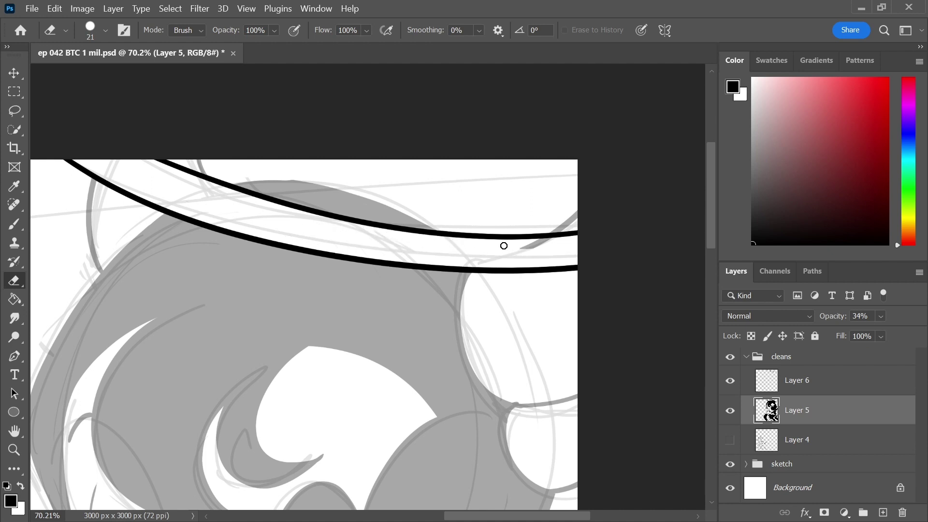
Restore Layer 5's opacity to 100% and merge the hat brim layer into it
{"action": "left_click_drag", "start_coordinate": [902, 334], "coordinate": [918, 337]}
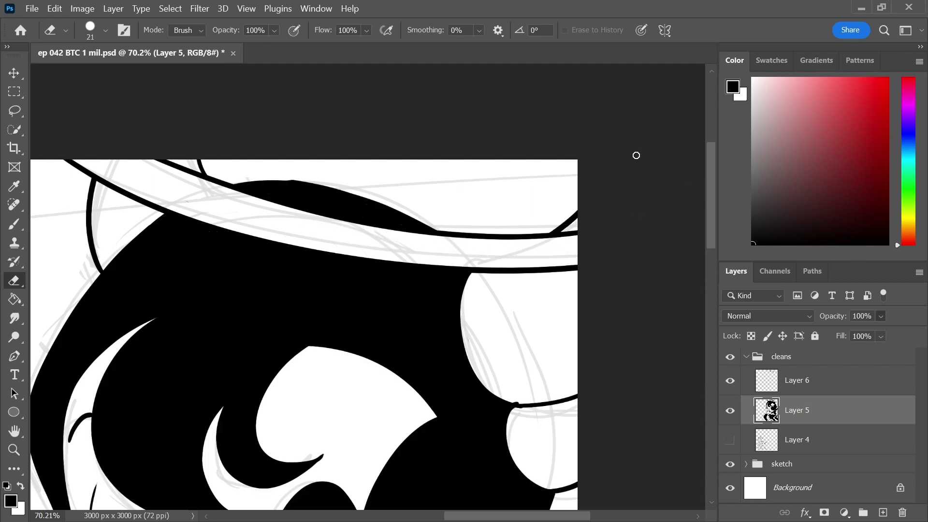
{"action": "double_click", "coordinate": [803, 387]}
{"action": "key", "text": "ctrl+e"}
Clean up the black edge where the hair meets the white round shapes below the brim, and save the file
{"action": "key", "text": "z"}
{"action": "left_click_drag", "start_coordinate": [539, 394], "coordinate": [618, 338]}
{"action": "key", "text": "e"}
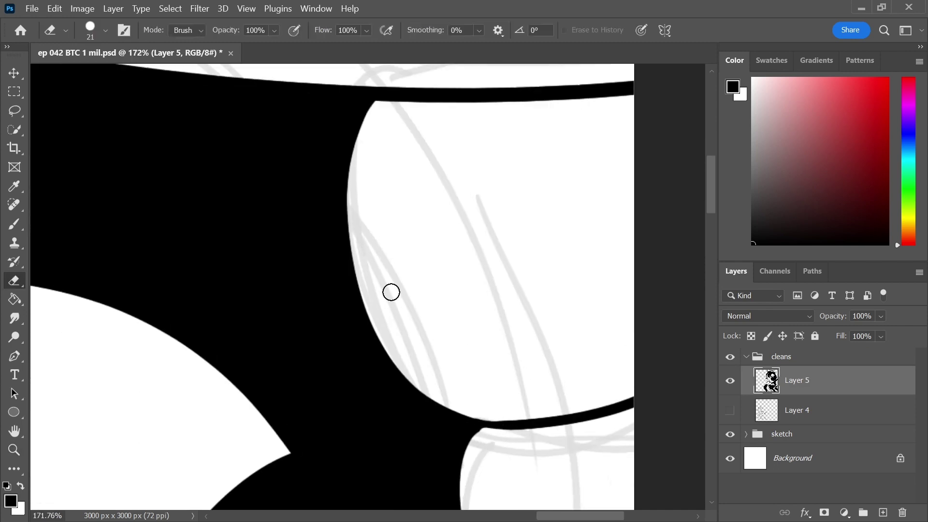
{"action": "key", "text": "z"}
{"action": "left_click_drag", "start_coordinate": [479, 224], "coordinate": [309, 275]}
{"action": "left_click_drag", "start_coordinate": [547, 236], "coordinate": [652, 195]}
{"action": "key", "text": "ctrl+s"}
{"action": "left_click_drag", "start_coordinate": [486, 306], "coordinate": [511, 284]}
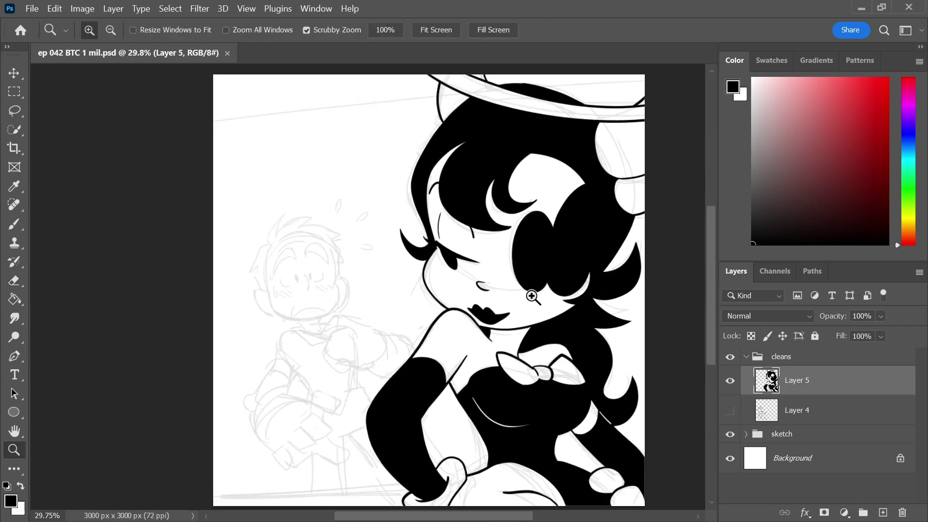
Add a new layer and draw straight black lines for the floor and the upper wall edge across the canvas
{"action": "key", "text": "b"}
{"action": "left_click", "coordinate": [883, 513]}
{"action": "left_click_drag", "start_coordinate": [541, 361], "coordinate": [559, 309]}
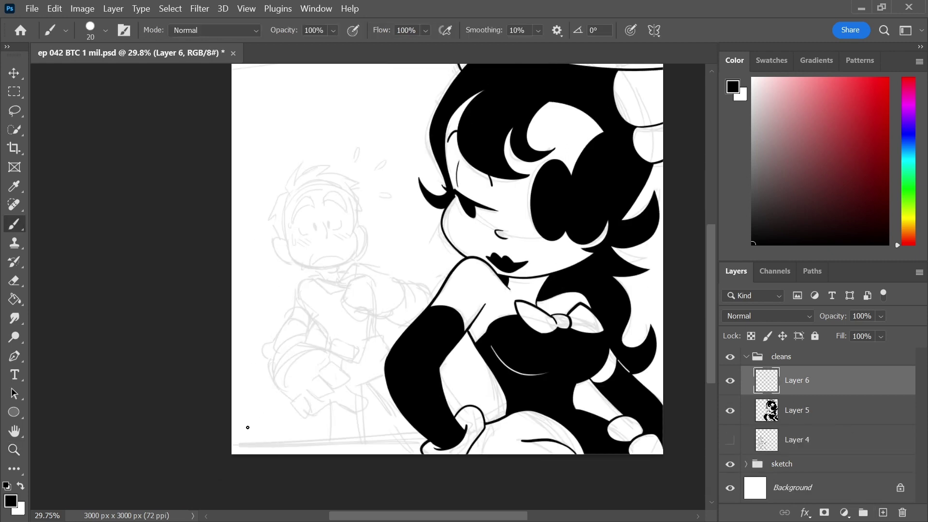
{"action": "left_click_drag", "start_coordinate": [688, 417], "coordinate": [222, 444]}
{"action": "left_click_drag", "start_coordinate": [381, 199], "coordinate": [366, 368]}
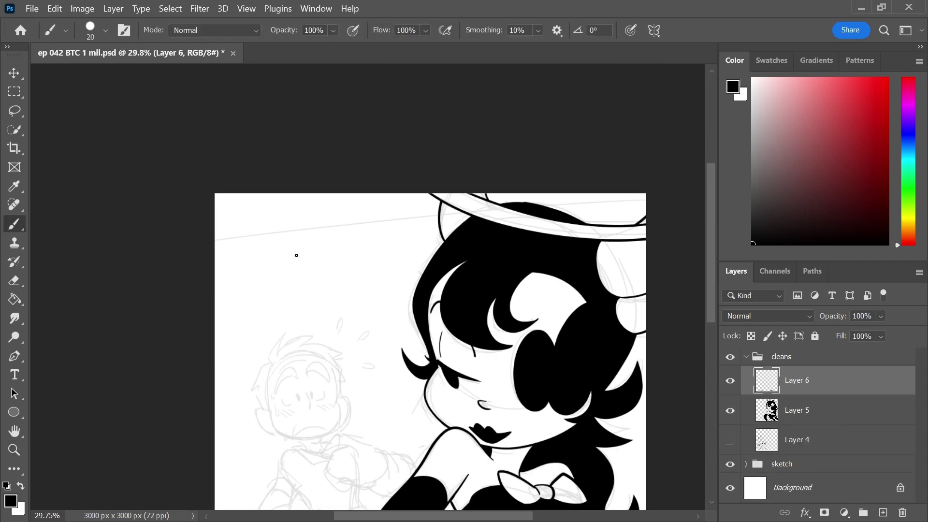
{"action": "left_click_drag", "start_coordinate": [667, 197], "coordinate": [213, 242]}
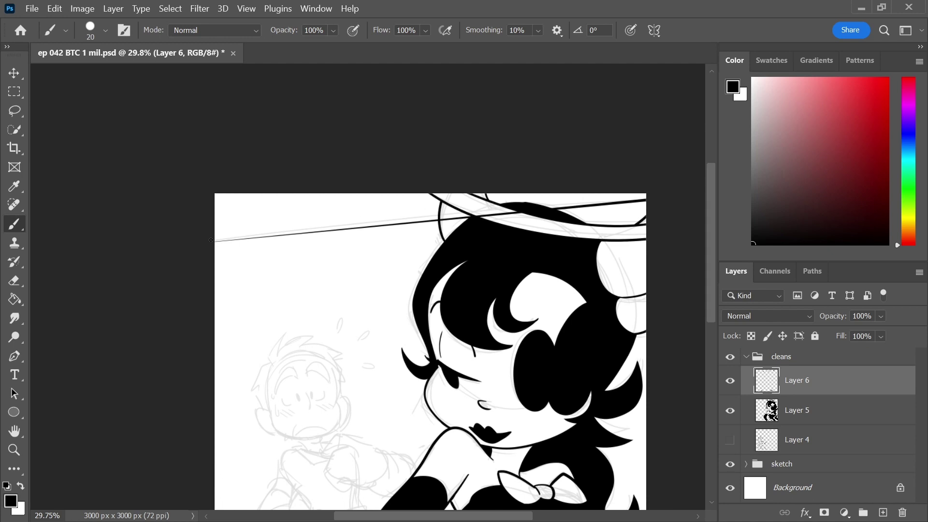
Delete the parts of the background lines that cross the large woman, hide the sketch group and save the file
{"action": "key", "text": "w"}
{"action": "key", "text": "l"}
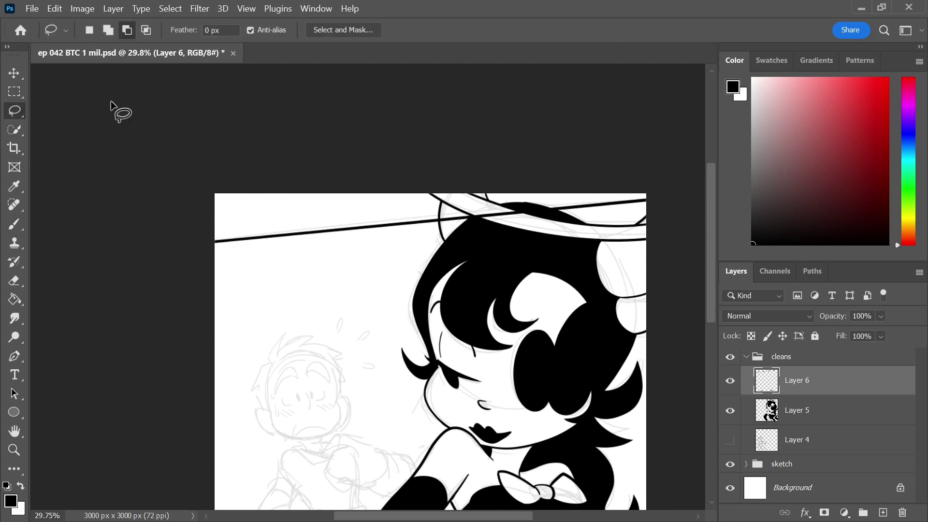
{"action": "mouse_move", "coordinate": [554, 211]}
{"action": "left_mouse_down"}
{"action": "mouse_move", "coordinate": [444, 218]}
{"action": "mouse_move", "coordinate": [471, 241]}
{"action": "mouse_move", "coordinate": [516, 234]}
{"action": "left_mouse_up"}
{"action": "key", "text": "Delete"}
{"action": "key", "text": "ctrl+d"}
{"action": "left_click_drag", "start_coordinate": [546, 284], "coordinate": [487, 80]}
{"action": "mouse_move", "coordinate": [345, 394]}
{"action": "left_mouse_down"}
{"action": "mouse_move", "coordinate": [660, 375]}
{"action": "mouse_move", "coordinate": [531, 320]}
{"action": "left_mouse_up"}
{"action": "key", "text": "Delete"}
{"action": "key", "text": "ctrl+d"}
{"action": "left_click_drag", "start_coordinate": [633, 233], "coordinate": [667, 338]}
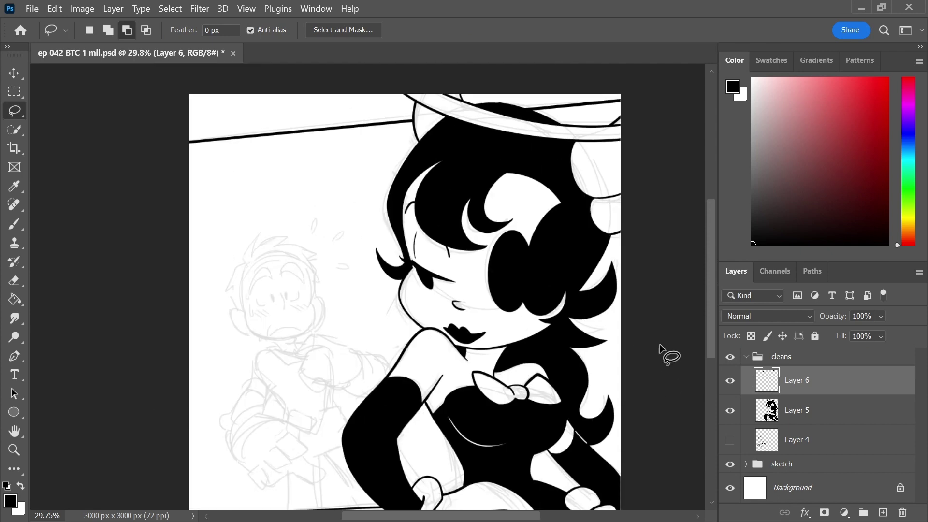
{"action": "left_click", "coordinate": [730, 464]}
{"action": "key", "text": "ctrl+s"}
On a new layer, fill the areas above the upper line and below the floor line with black, and merge it into Layer 6
{"action": "left_click", "coordinate": [883, 513]}
{"action": "key", "text": "g"}
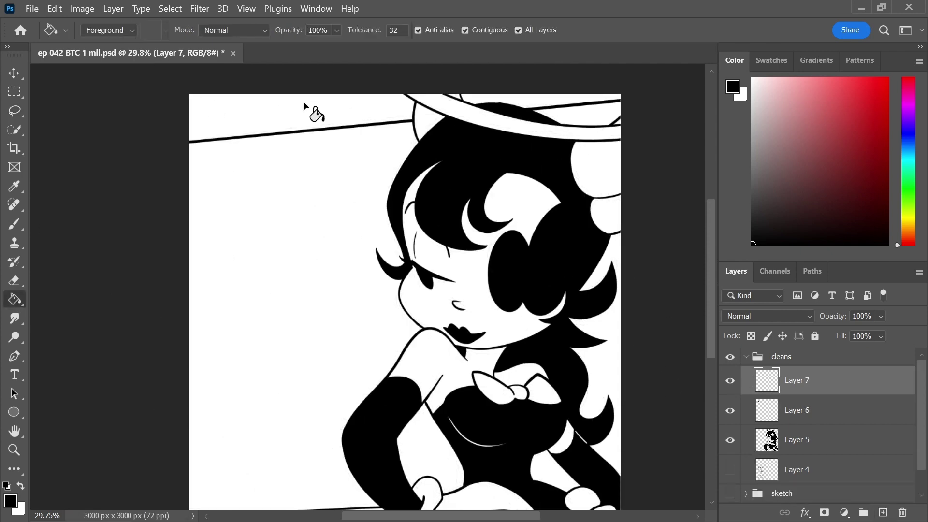
{"action": "left_click", "coordinate": [311, 109]}
{"action": "scroll", "coordinate": [414, 429], "scroll_direction": "down", "scroll_amount": 1}
{"action": "scroll", "coordinate": [414, 429], "scroll_direction": "left", "scroll_amount": 1}
{"action": "left_click", "coordinate": [386, 459]}
{"action": "key", "text": "ctrl+a"}
{"action": "key", "text": "ctrl+alt+Up"}
{"action": "key", "text": "ctrl+e"}
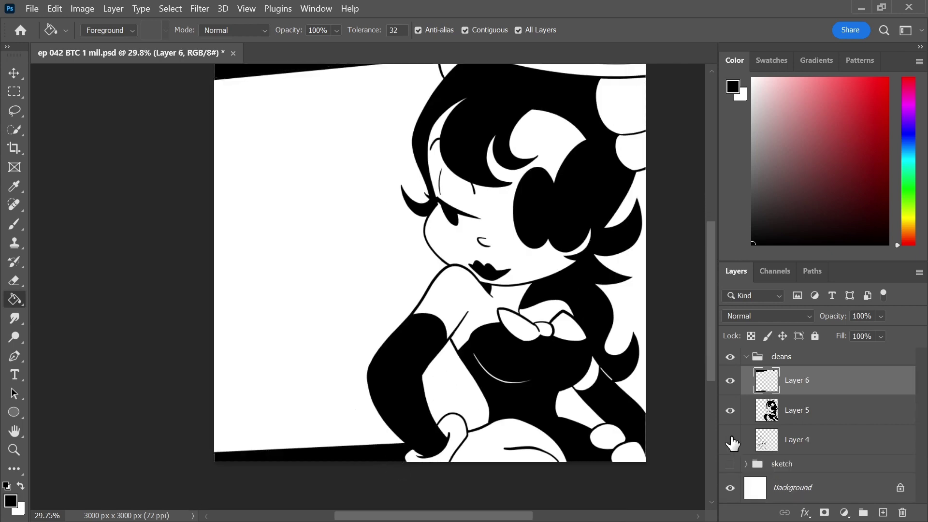
Show Layer 4 with the small man's line art, save the file and add a new layer beneath it
{"action": "left_click", "coordinate": [730, 441]}
{"action": "left_click", "coordinate": [796, 445]}
{"action": "mouse_move", "coordinate": [594, 297]}
{"action": "left_mouse_down"}
{"action": "mouse_move", "coordinate": [583, 334]}
{"action": "mouse_move", "coordinate": [611, 340]}
{"action": "left_mouse_up"}
{"action": "key", "text": "ctrl+s"}
{"action": "mouse_move", "coordinate": [552, 354]}
{"action": "left_mouse_down"}
{"action": "mouse_move", "coordinate": [613, 317]}
{"action": "mouse_move", "coordinate": [609, 385]}
{"action": "left_mouse_up"}
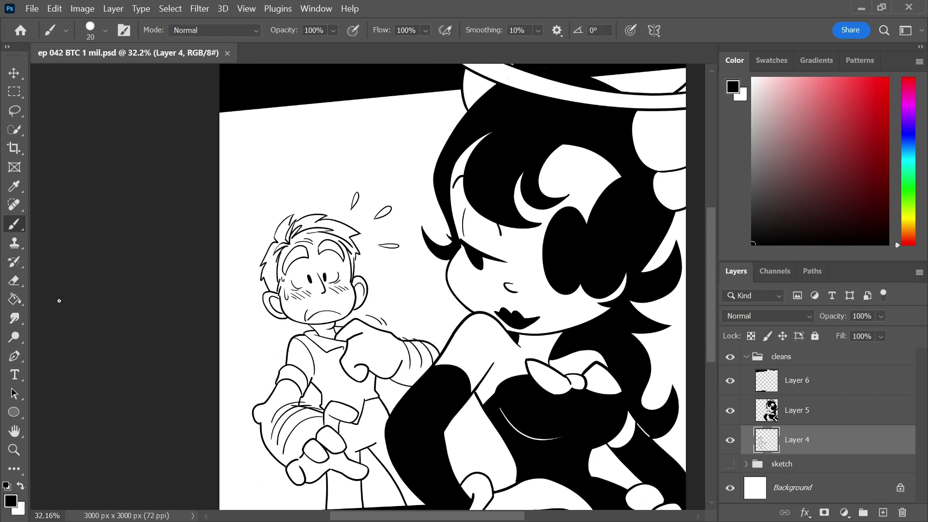
{"action": "key", "text": "g"}
{"action": "left_click", "coordinate": [883, 512]}
{"action": "left_click_drag", "start_coordinate": [829, 451], "coordinate": [828, 481]}
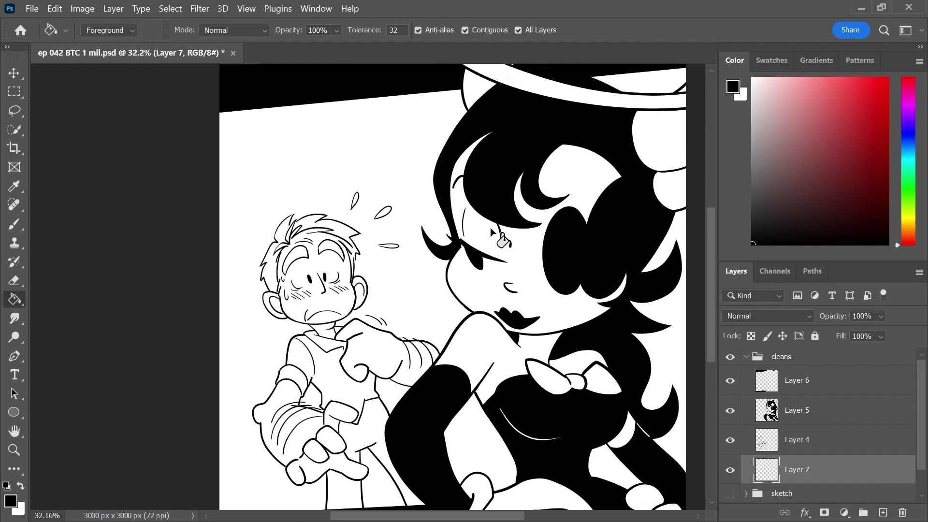
Try to fill the background around the two characters with black on the new layer
{"action": "left_click", "coordinate": [419, 285]}
{"action": "left_click", "coordinate": [470, 439]}
{"action": "key", "text": "ctrl+z"}
{"action": "key", "text": "ctrl+z"}
{"action": "left_click_drag", "start_coordinate": [341, 259], "coordinate": [386, 259]}
{"action": "key", "text": "b"}
{"action": "key", "text": "ctrl+s"}
{"action": "key", "text": "g"}
{"action": "left_click", "coordinate": [473, 354]}
{"action": "key", "text": "ctrl+z"}
Fill the background and the enclosed gaps around both characters with black on Layer 7
{"action": "key", "text": "b"}
{"action": "mouse_move", "coordinate": [406, 369]}
{"action": "left_mouse_down"}
{"action": "mouse_move", "coordinate": [306, 147]}
{"action": "mouse_move", "coordinate": [340, 219]}
{"action": "left_mouse_up"}
{"action": "key", "text": "g"}
{"action": "left_click", "coordinate": [145, 442]}
{"action": "left_click", "coordinate": [224, 346]}
{"action": "left_click", "coordinate": [362, 340]}
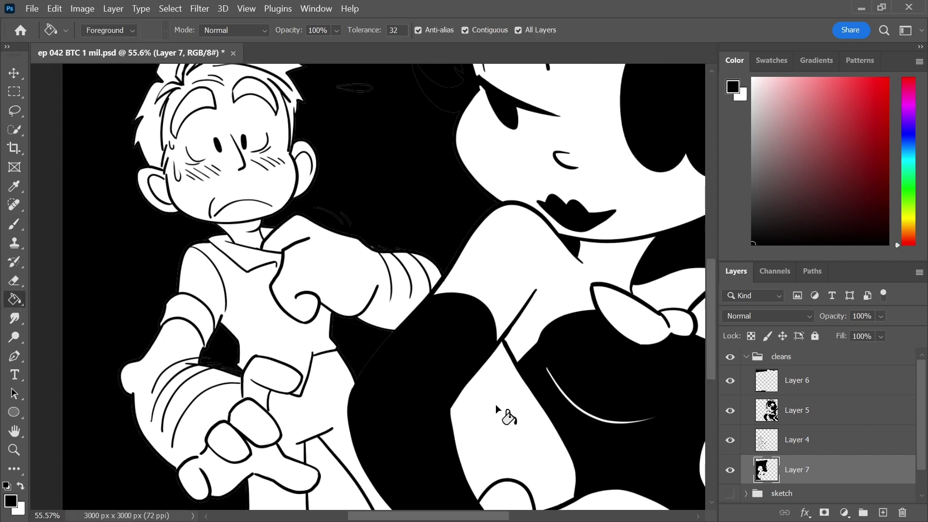
{"action": "left_click", "coordinate": [498, 411]}
{"action": "left_click", "coordinate": [338, 484]}
{"action": "left_click_drag", "start_coordinate": [556, 342], "coordinate": [315, 352]}
{"action": "left_click", "coordinate": [498, 476]}
{"action": "left_click", "coordinate": [607, 425]}
{"action": "left_click_drag", "start_coordinate": [582, 173], "coordinate": [630, 338]}
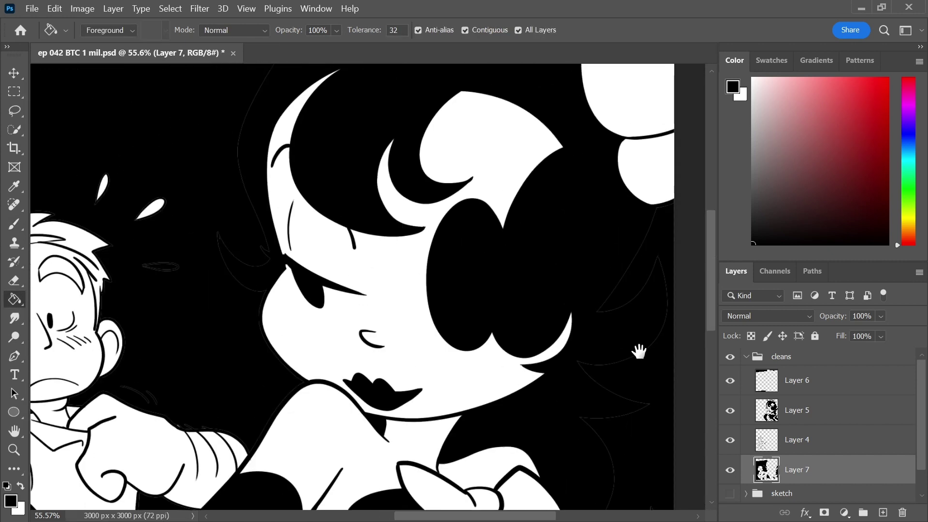
Expand the black background fill under the line art to close the thin white gaps
{"action": "key", "text": "z"}
{"action": "left_click_drag", "start_coordinate": [625, 281], "coordinate": [590, 270]}
{"action": "key", "text": "ctrl+a"}
{"action": "key", "text": "ctrl+Up"}
{"action": "key", "text": "ctrl+Down"}
{"action": "key", "text": "ctrl+d"}
Lower Layer 7's opacity to 63%, erase the fill inside the lowest sweat drop and save the file
{"action": "left_click_drag", "start_coordinate": [401, 269], "coordinate": [577, 188]}
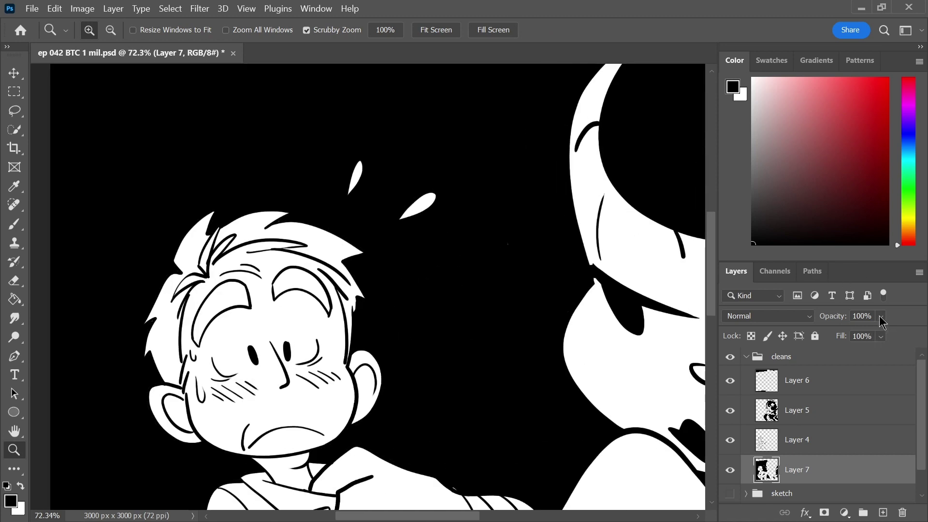
{"action": "left_click_drag", "start_coordinate": [883, 317], "coordinate": [867, 339]}
{"action": "key", "text": "e"}
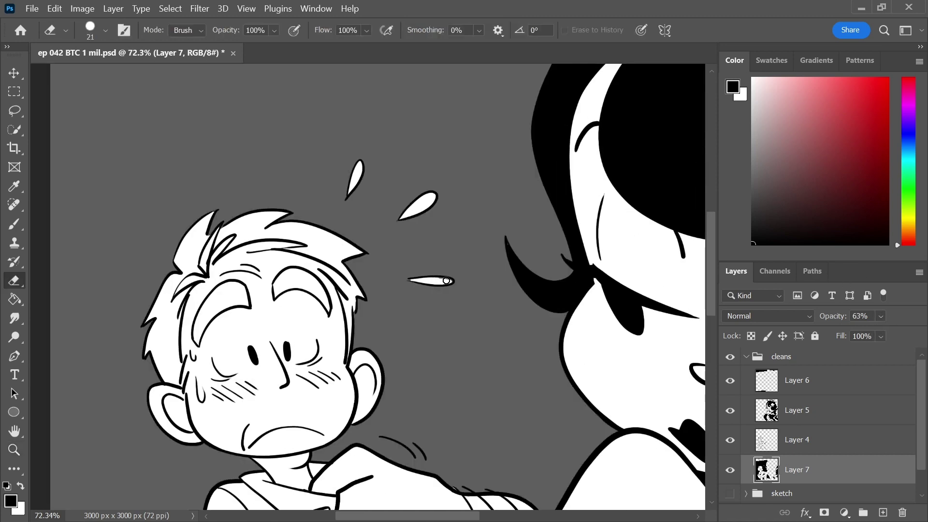
{"action": "key", "text": "z"}
{"action": "left_click_drag", "start_coordinate": [476, 267], "coordinate": [290, 241]}
{"action": "key", "text": "ctrl+s"}
Add a new layer clipped to Layer 7 and paint a soft white glow behind the woman and black shading toward the canvas's left edge
{"action": "left_click_drag", "start_coordinate": [580, 239], "coordinate": [588, 256]}
{"action": "key", "text": "b"}
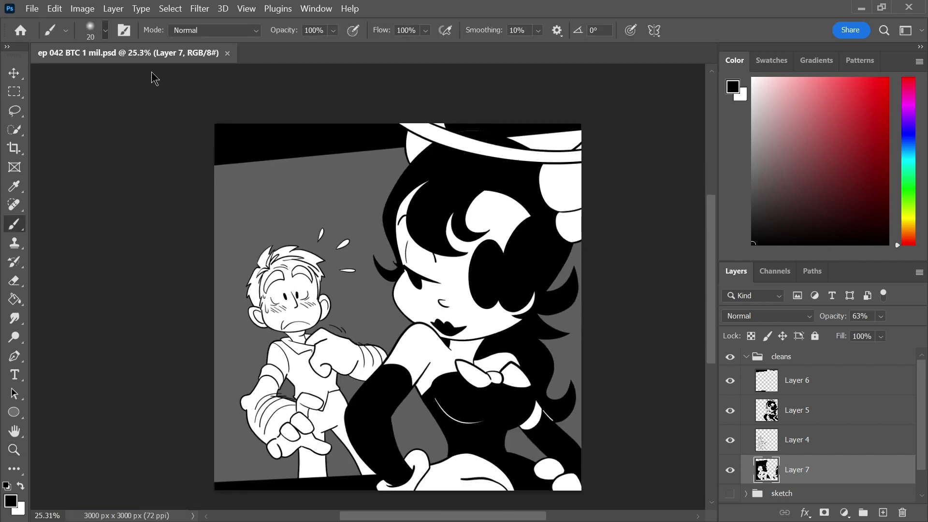
{"action": "key", "text": "x"}
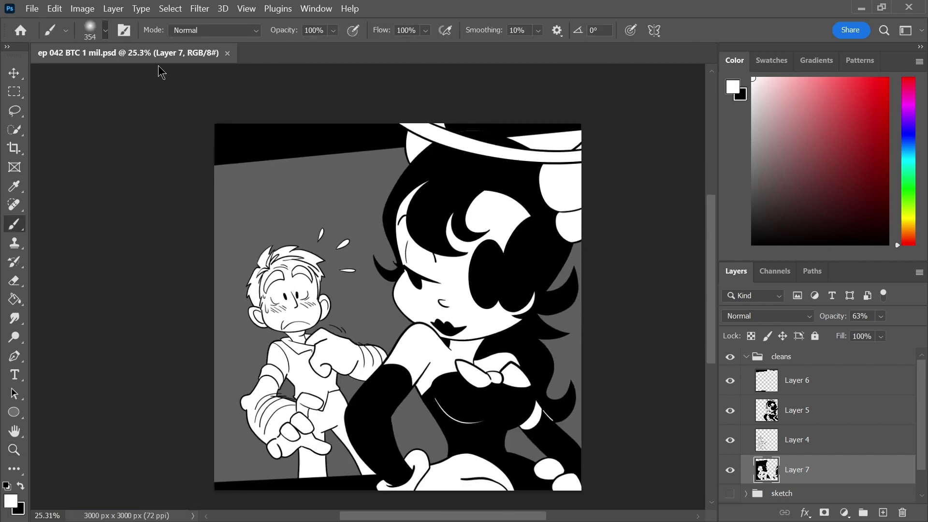
{"action": "left_click", "coordinate": [883, 513]}
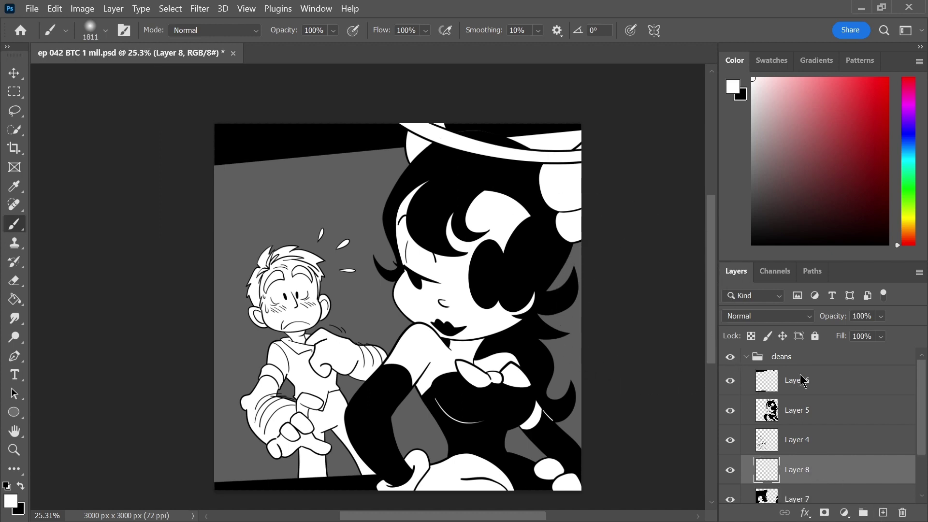
{"action": "key", "text": "ctrl+alt+g"}
{"action": "mouse_move", "coordinate": [479, 312]}
{"action": "left_mouse_down"}
{"action": "mouse_move", "coordinate": [522, 342]}
{"action": "mouse_move", "coordinate": [456, 311]}
{"action": "mouse_move", "coordinate": [487, 439]}
{"action": "mouse_move", "coordinate": [514, 411]}
{"action": "mouse_move", "coordinate": [448, 216]}
{"action": "mouse_move", "coordinate": [499, 257]}
{"action": "left_mouse_up"}
{"action": "key", "text": "x"}
{"action": "mouse_move", "coordinate": [309, 213]}
{"action": "left_mouse_down"}
{"action": "mouse_move", "coordinate": [259, 254]}
{"action": "mouse_move", "coordinate": [268, 260]}
{"action": "left_mouse_up"}
{"action": "left_click_drag", "start_coordinate": [881, 317], "coordinate": [889, 338]}
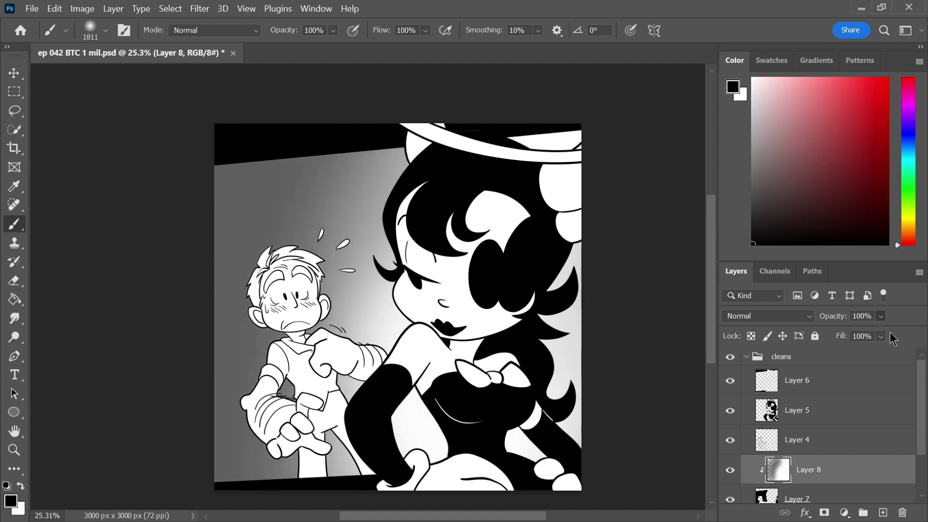
Raise Layer 7's opacity, then lighten the background gradient with soft white on the clipped Layer 8
{"action": "left_click", "coordinate": [823, 497]}
{"action": "left_click", "coordinate": [823, 468]}
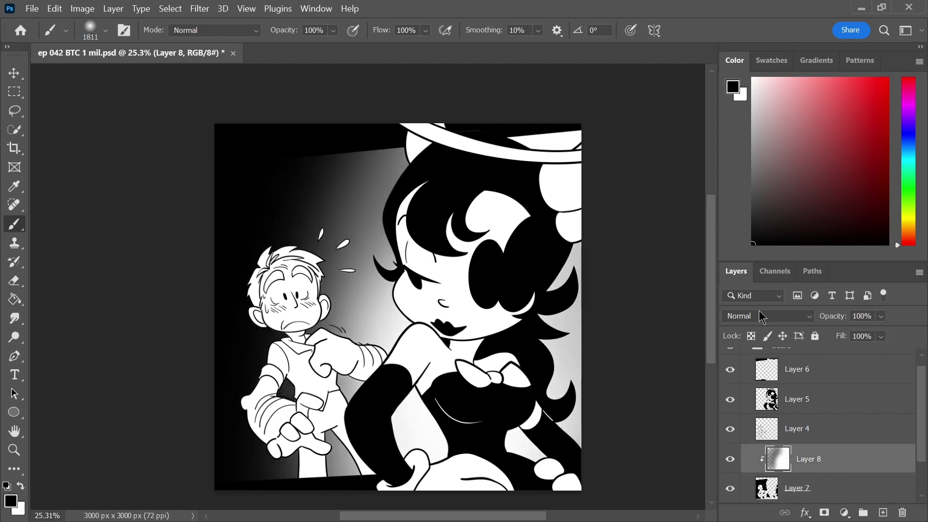
{"action": "key", "text": "x"}
{"action": "mouse_move", "coordinate": [486, 251]}
{"action": "left_mouse_down"}
{"action": "mouse_move", "coordinate": [269, 248]}
{"action": "mouse_move", "coordinate": [310, 145]}
{"action": "left_mouse_up"}
Add an Outer Glow effect to Layer 5 and set the glow colour to white
{"action": "left_click", "coordinate": [881, 410]}
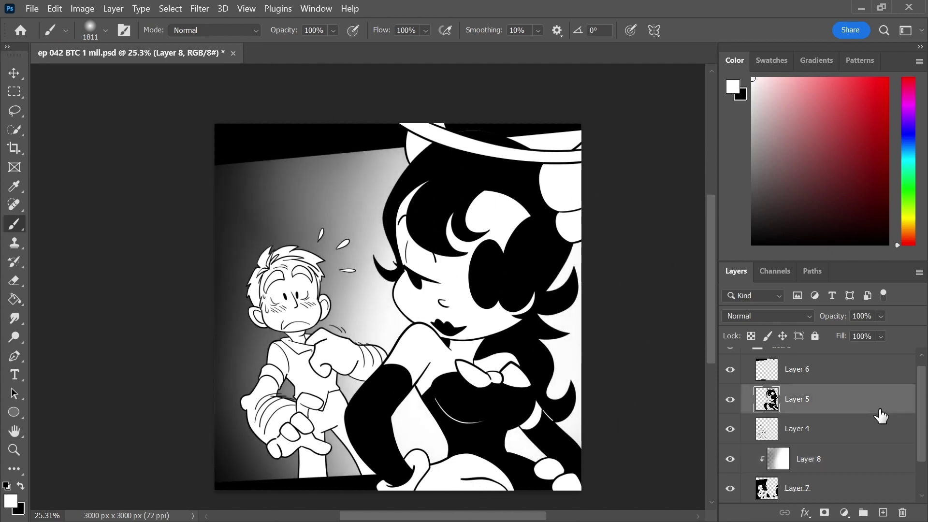
{"action": "key", "text": "h"}
{"action": "left_click", "coordinate": [207, 413]}
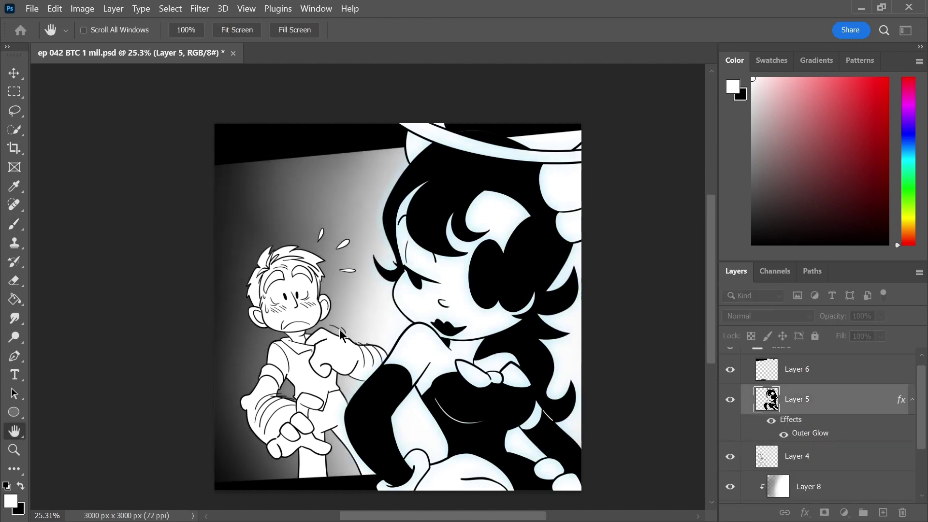
{"action": "left_click", "coordinate": [573, 268]}
{"action": "left_click", "coordinate": [37, 231]}
{"action": "left_click", "coordinate": [445, 199]}
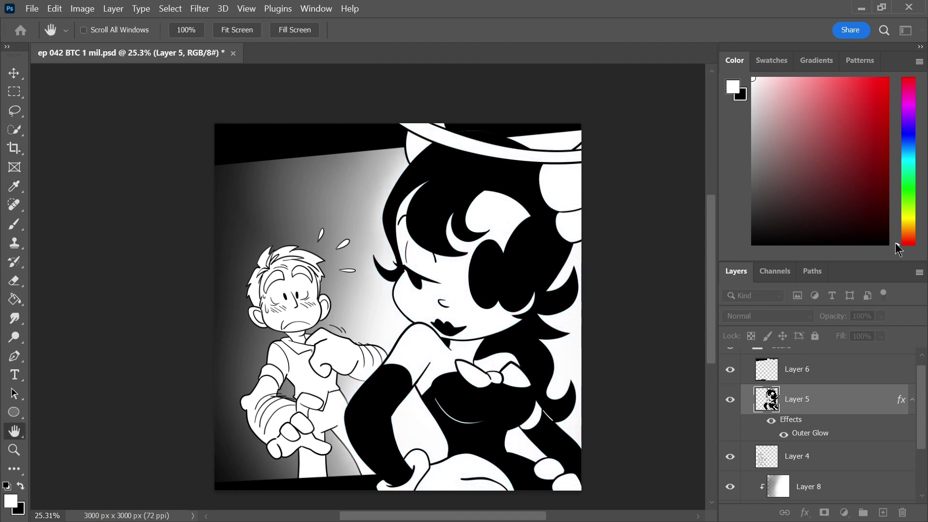
Move Layer 5 above Layer 6, strengthen its Outer Glow and save the file
{"action": "key", "text": "b"}
{"action": "left_click_drag", "start_coordinate": [797, 400], "coordinate": [808, 369]}
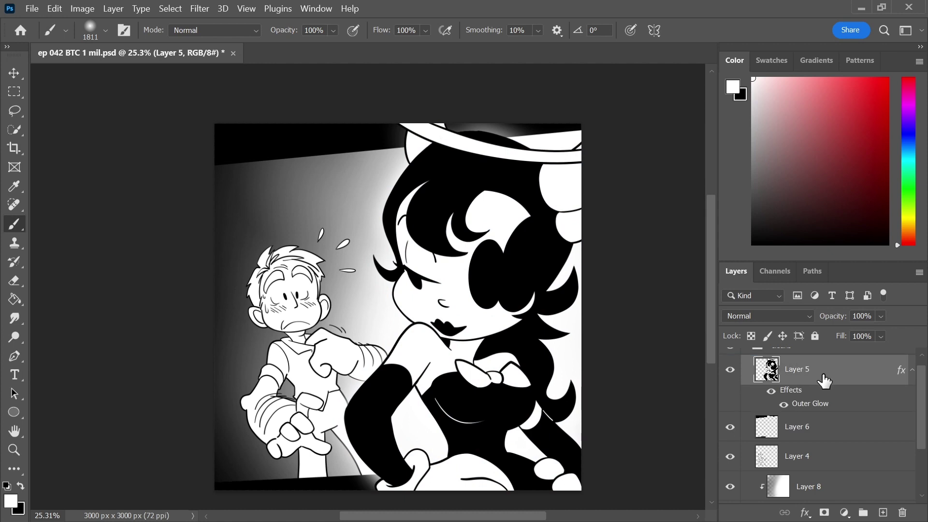
{"action": "key", "text": "space"}
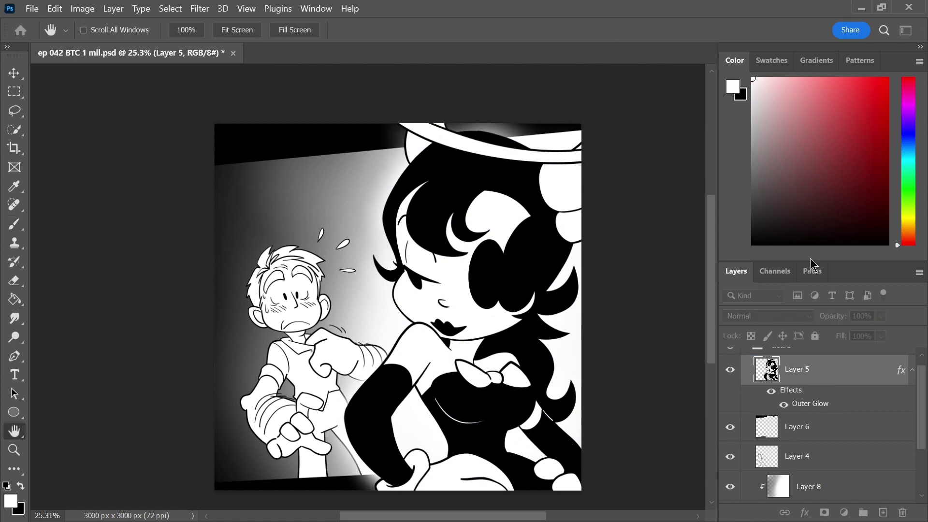
{"action": "left_click_drag", "start_coordinate": [769, 367], "coordinate": [757, 366]}
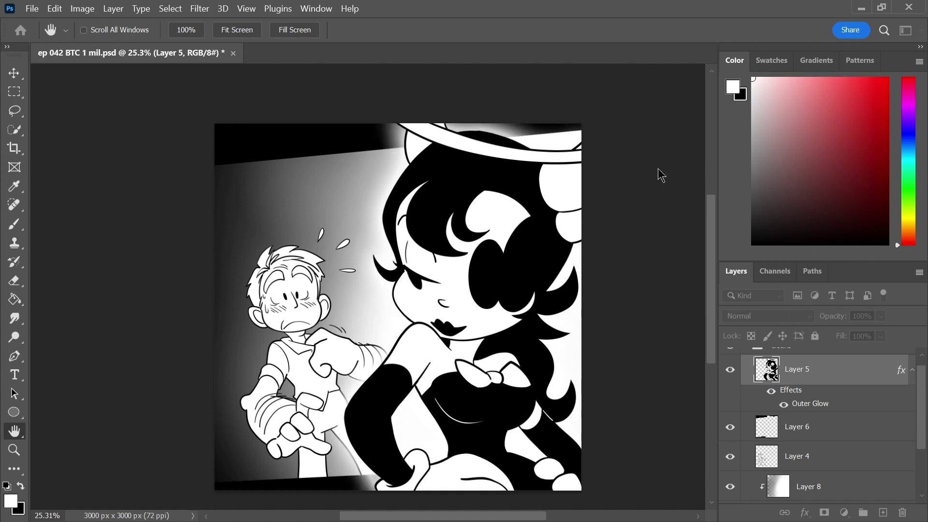
{"action": "key", "text": "b"}
{"action": "key", "text": "ctrl+s"}
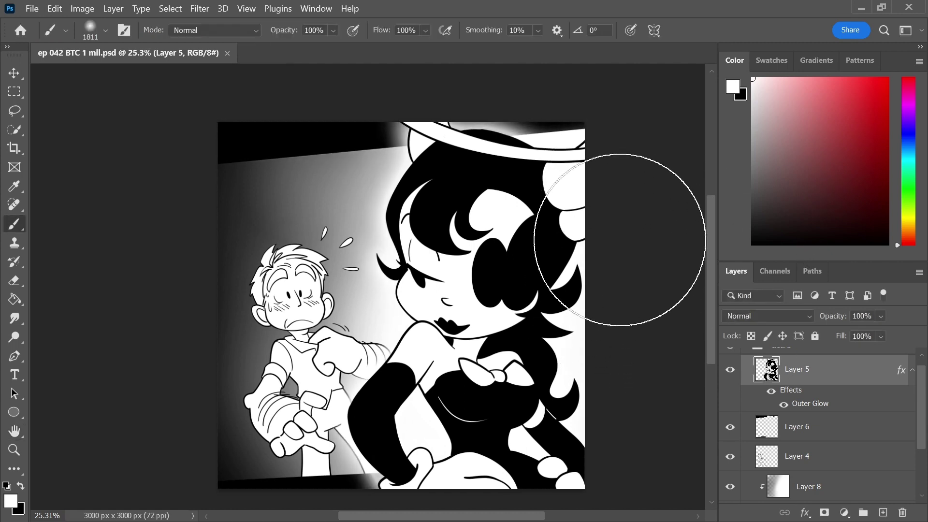
Add a layer above the cleans group and handwrite the artist's signature in white in the canvas's upper-left corner with a size 8 brush
{"action": "left_click_drag", "start_coordinate": [921, 404], "coordinate": [920, 381]}
{"action": "left_click", "coordinate": [746, 356]}
{"action": "left_click", "coordinate": [884, 512]}
{"action": "key", "text": "z"}
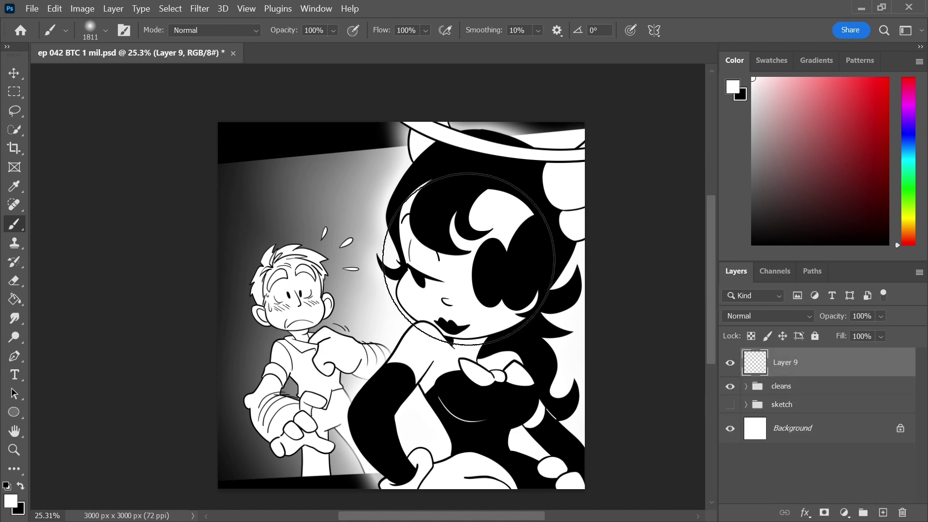
{"action": "left_click_drag", "start_coordinate": [240, 131], "coordinate": [284, 147]}
{"action": "key", "text": "b"}
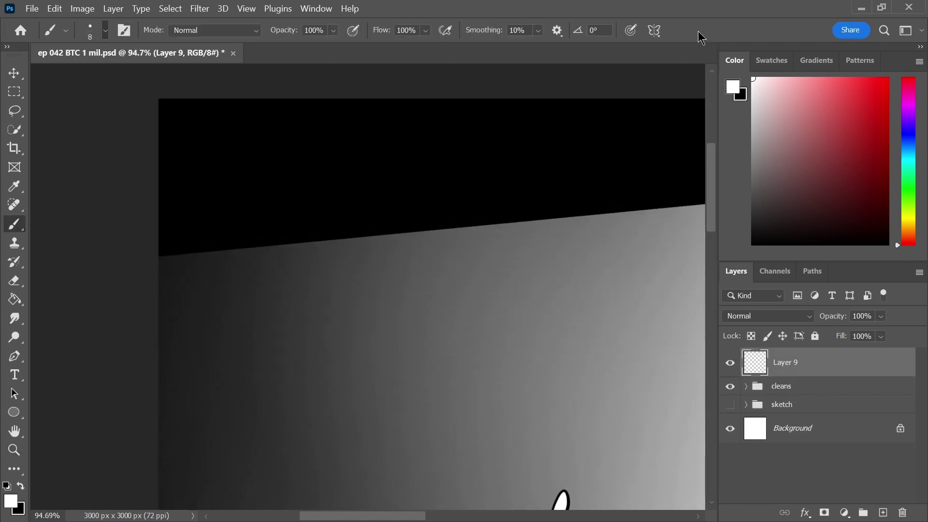
{"action": "key", "text": "x"}
{"action": "key", "text": "ctrl+d"}
{"action": "key", "text": "x"}
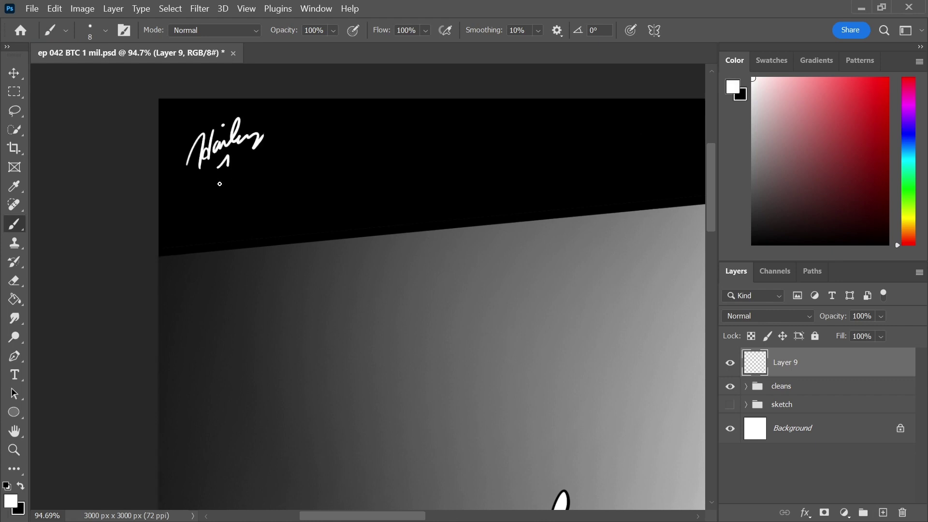
{"action": "key", "text": "h"}
{"action": "key", "text": "ctrl+0"}
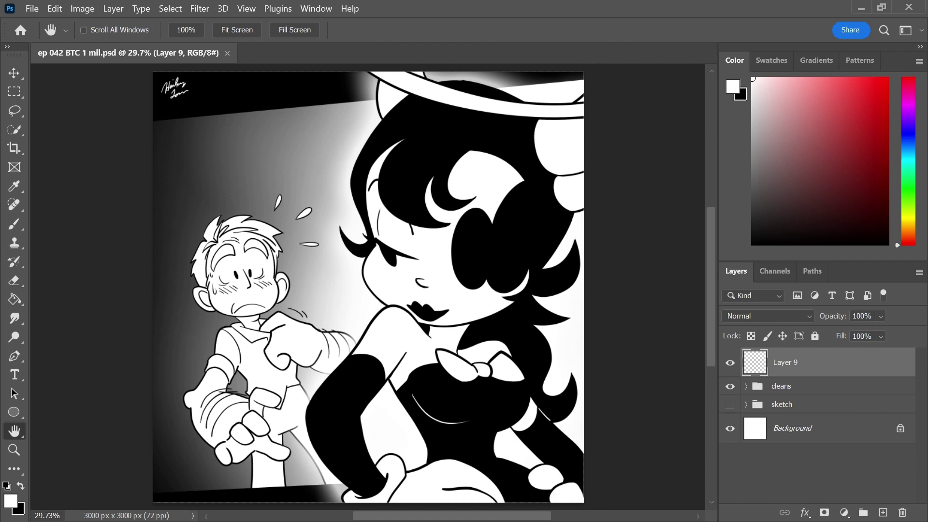
Erase a wedge-shaped notch from the woman's pupil on Layer 5 and save the file
{"action": "left_click", "coordinate": [746, 386]}
{"action": "left_click", "coordinate": [817, 416]}
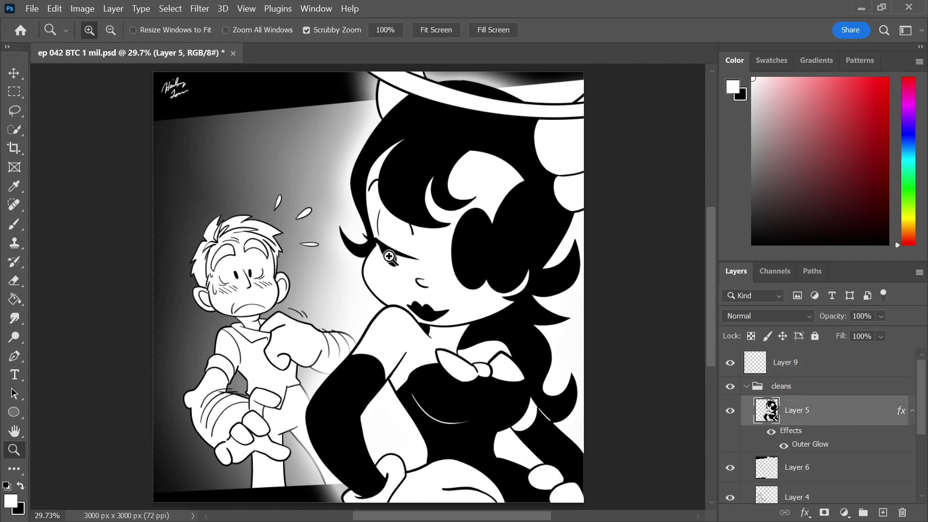
{"action": "key", "text": "z"}
{"action": "left_click", "coordinate": [398, 253]}
{"action": "key", "text": "e"}
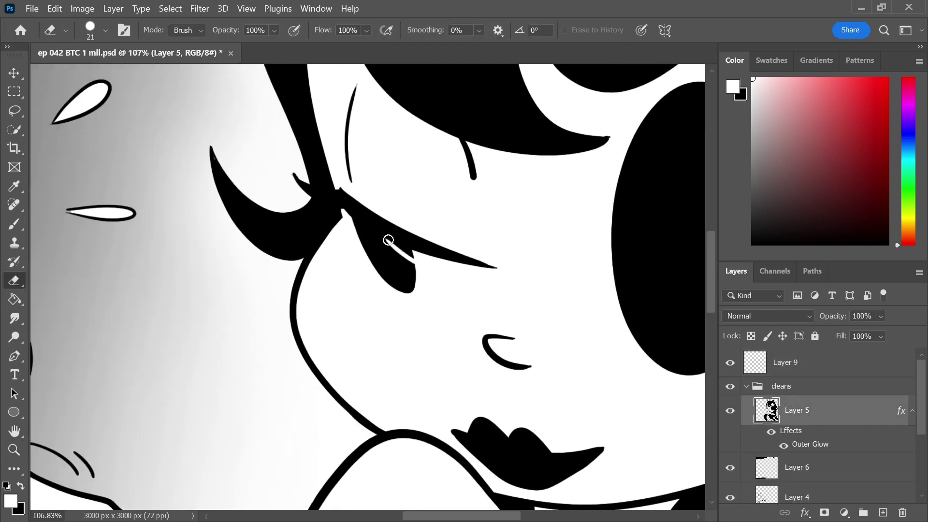
{"action": "key", "text": "b"}
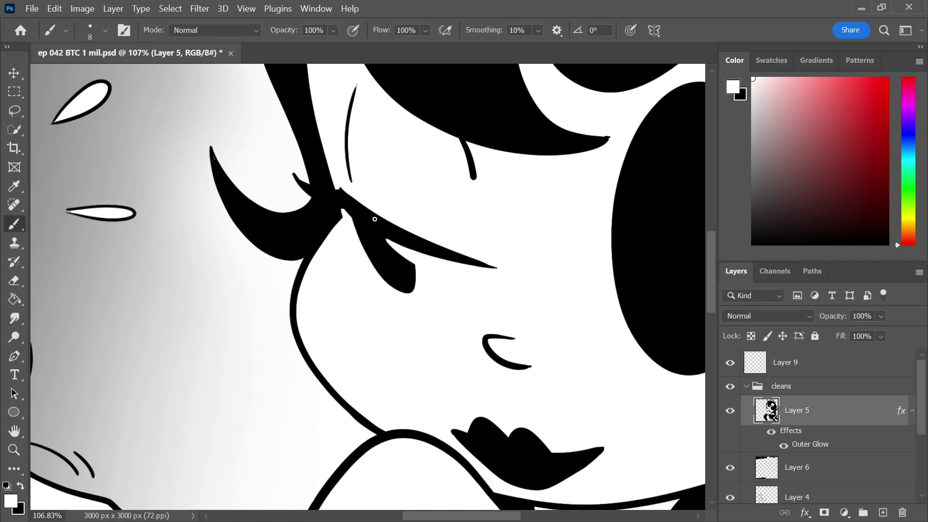
{"action": "key", "text": "x"}
{"action": "left_click_drag", "start_coordinate": [164, 350], "coordinate": [634, 299]}
{"action": "key", "text": "ctrl+s"}
Erase pie-cut notches from both of the boy's pupils on Layer 4 and save the file
{"action": "scroll", "coordinate": [817, 444], "scroll_direction": "down", "scroll_amount": 2}
{"action": "left_click", "coordinate": [817, 444]}
{"action": "key", "text": "z"}
{"action": "left_click_drag", "start_coordinate": [312, 260], "coordinate": [354, 208]}
{"action": "key", "text": "b"}
{"action": "key", "text": "e"}
{"action": "left_click", "coordinate": [311, 293]}
{"action": "left_click", "coordinate": [428, 276]}
{"action": "key", "text": "b"}
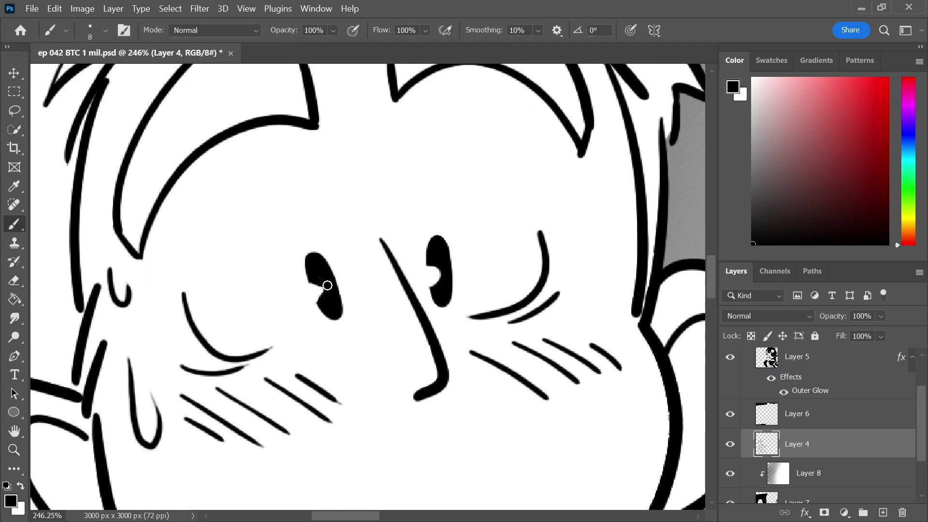
{"action": "key", "text": "z"}
{"action": "left_click_drag", "start_coordinate": [485, 254], "coordinate": [418, 218]}
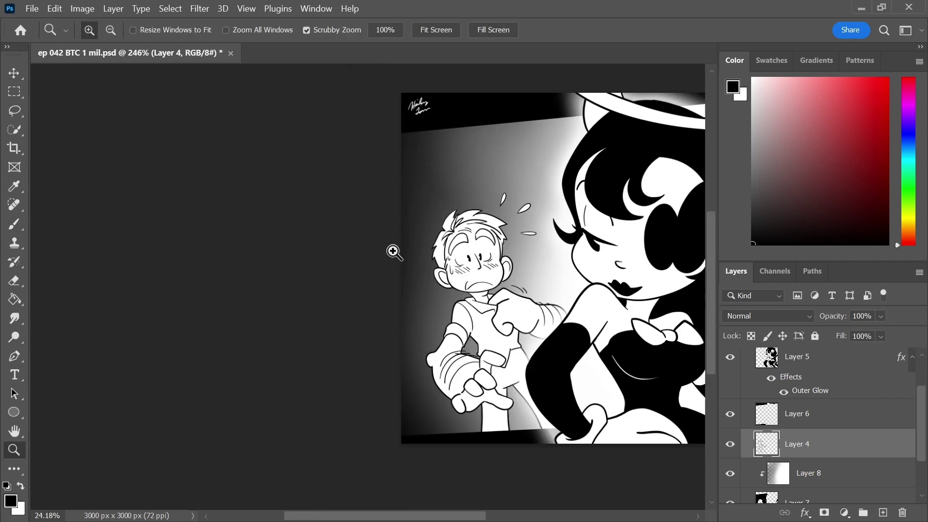
{"action": "left_click_drag", "start_coordinate": [543, 210], "coordinate": [408, 215]}
{"action": "key", "text": "ctrl+s"}
{"action": "double_click", "coordinate": [22, 429]}
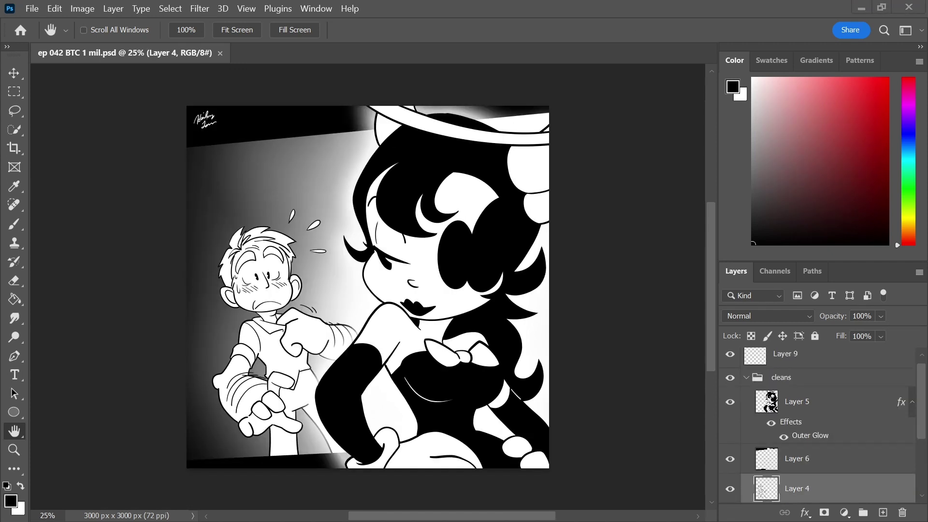
Draw short black stubble strokes along the boy's jaw and chin on Layer 4 and save the file
{"action": "scroll", "coordinate": [827, 436], "scroll_direction": "down", "scroll_amount": 2}
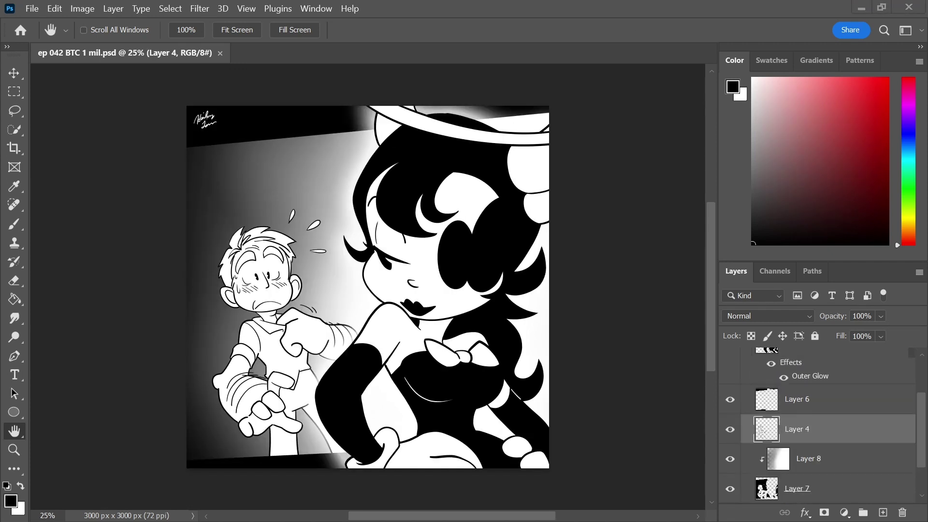
{"action": "key", "text": "z"}
{"action": "left_click_drag", "start_coordinate": [247, 269], "coordinate": [305, 276]}
{"action": "key", "text": "b"}
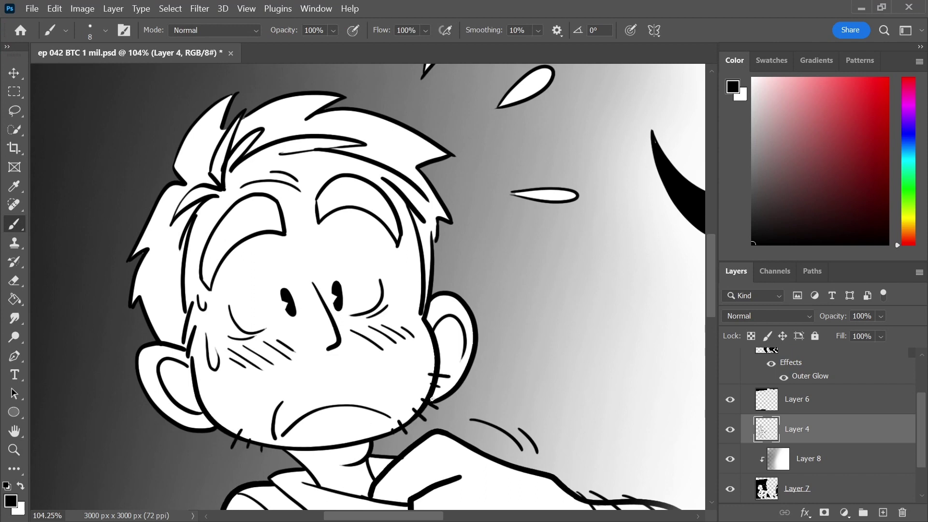
{"action": "left_click_drag", "start_coordinate": [428, 409], "coordinate": [432, 414]}
{"action": "left_click_drag", "start_coordinate": [463, 317], "coordinate": [495, 292]}
{"action": "left_click_drag", "start_coordinate": [351, 425], "coordinate": [349, 437]}
{"action": "left_click_drag", "start_coordinate": [362, 420], "coordinate": [363, 432]}
{"action": "key", "text": "z"}
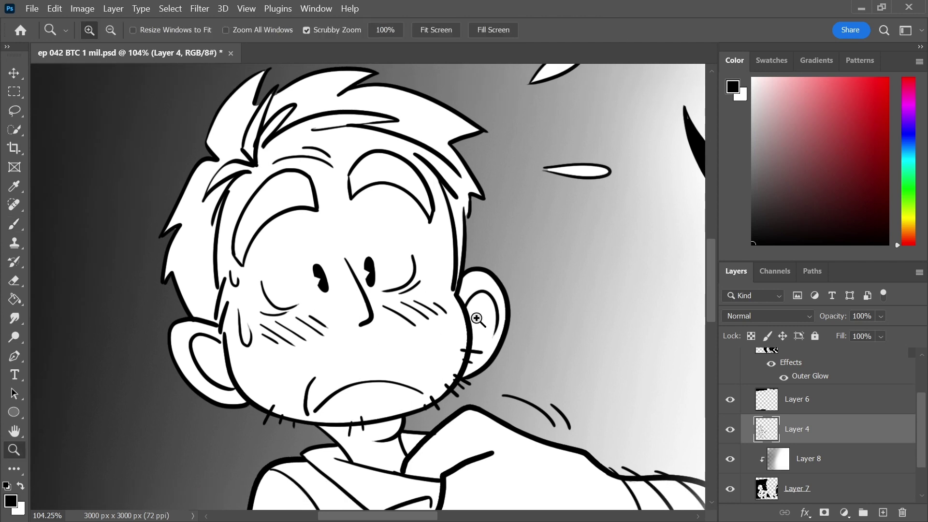
{"action": "left_click_drag", "start_coordinate": [474, 322], "coordinate": [435, 319]}
{"action": "mouse_move", "coordinate": [426, 359]}
{"action": "left_mouse_down"}
{"action": "mouse_move", "coordinate": [460, 353]}
{"action": "mouse_move", "coordinate": [424, 370]}
{"action": "left_mouse_up"}
{"action": "key", "text": "b"}
{"action": "key", "text": "z"}
{"action": "left_click_drag", "start_coordinate": [510, 306], "coordinate": [475, 302]}
{"action": "left_click_drag", "start_coordinate": [574, 270], "coordinate": [488, 249]}
{"action": "key", "text": "ctrl+s"}
{"action": "left_click_drag", "start_coordinate": [541, 277], "coordinate": [441, 252]}
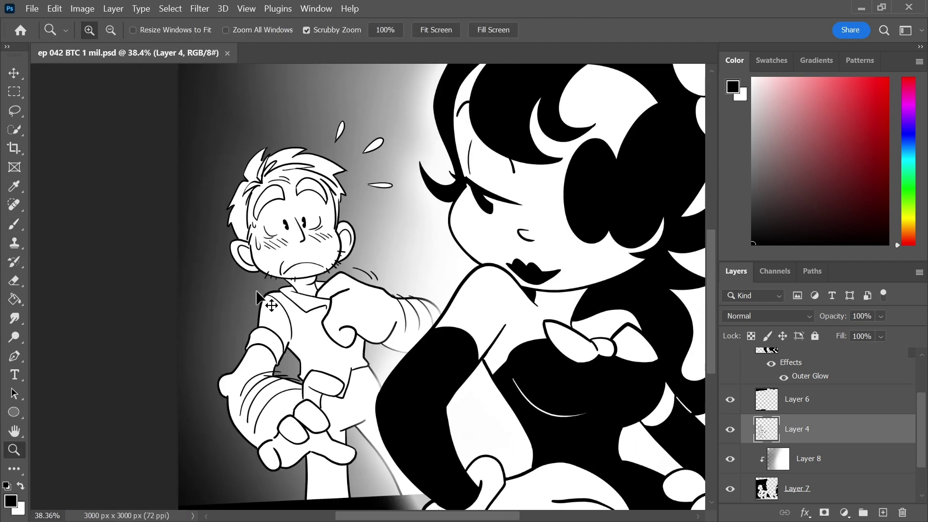
{"action": "double_click", "coordinate": [14, 431]}
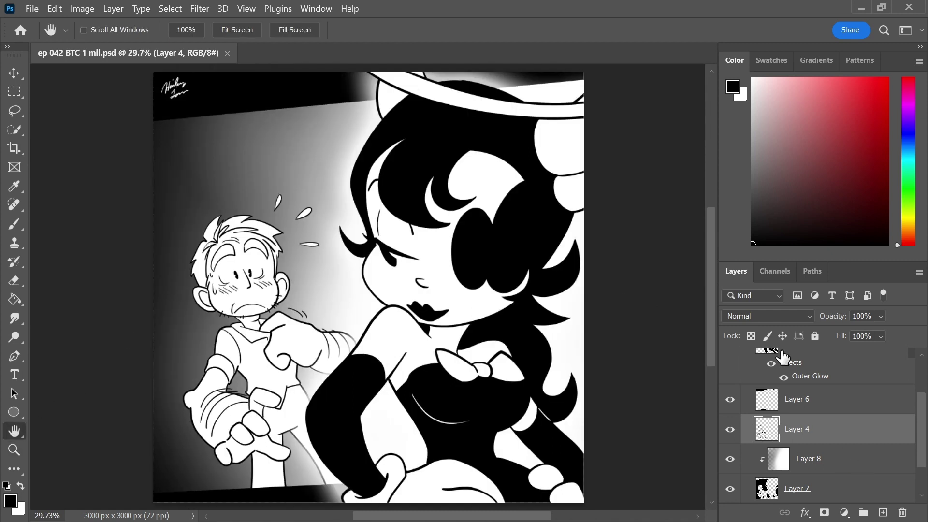